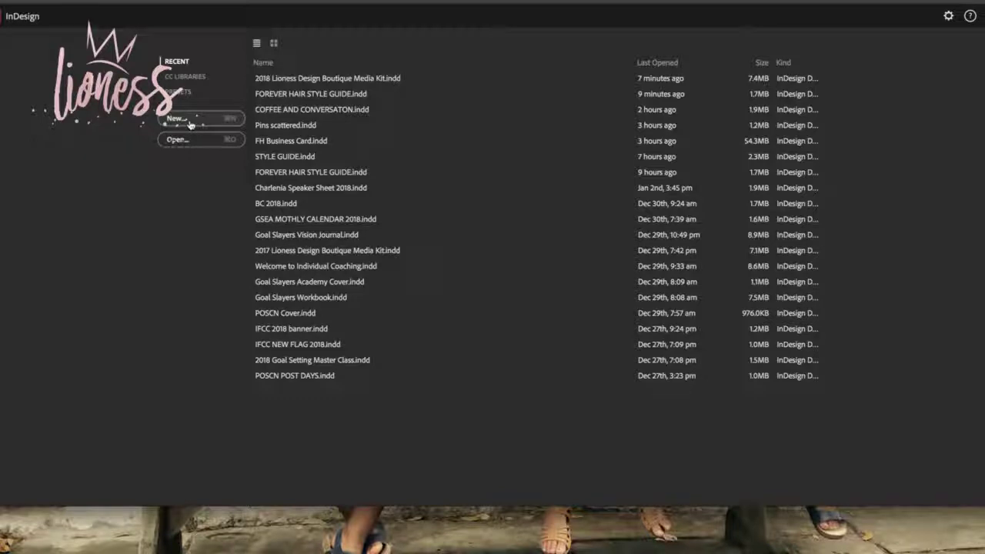
Create a new print document with a custom page size of 5 in wide by 7 in high
{"action": "left_click", "coordinate": [190, 125]}
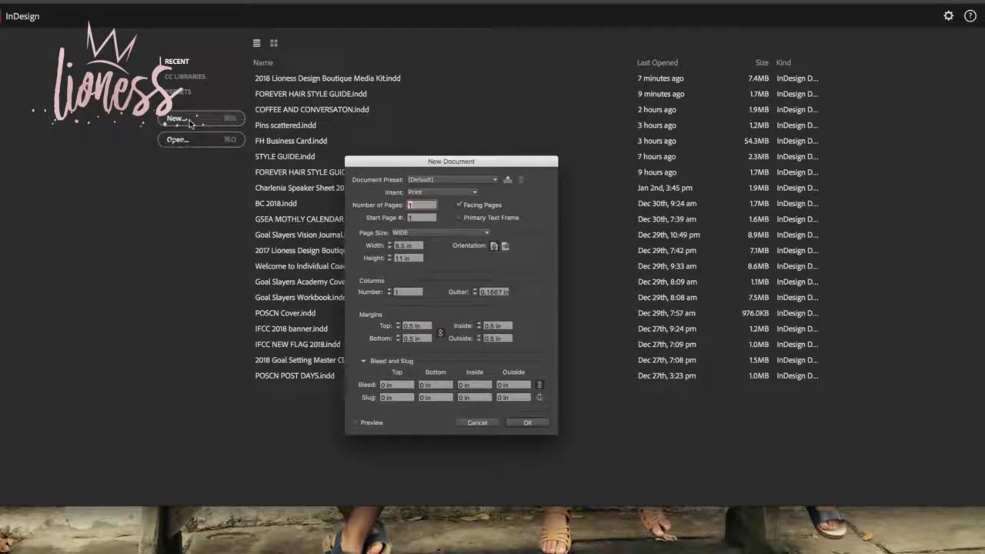
{"action": "left_click_drag", "start_coordinate": [523, 164], "coordinate": [499, 87]}
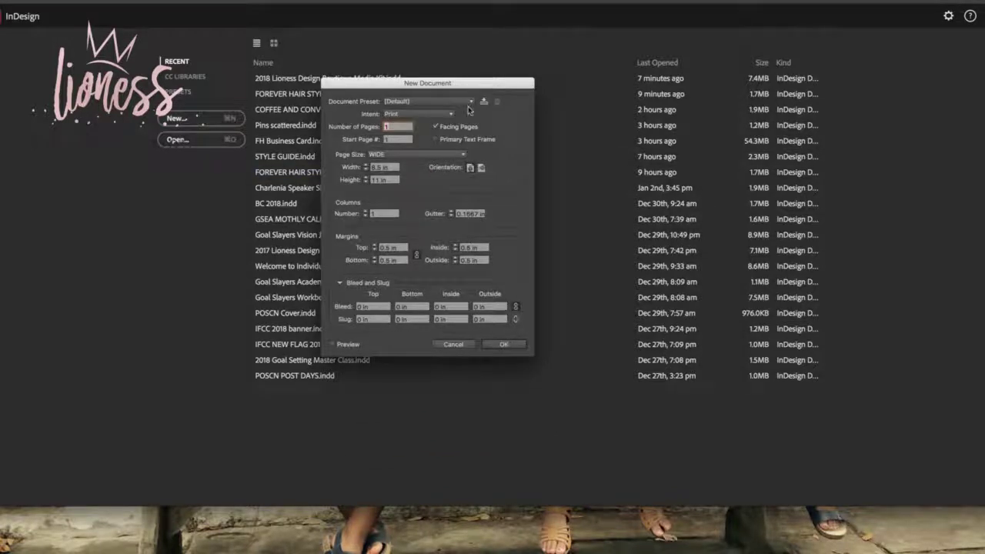
{"action": "left_click", "coordinate": [384, 167]}
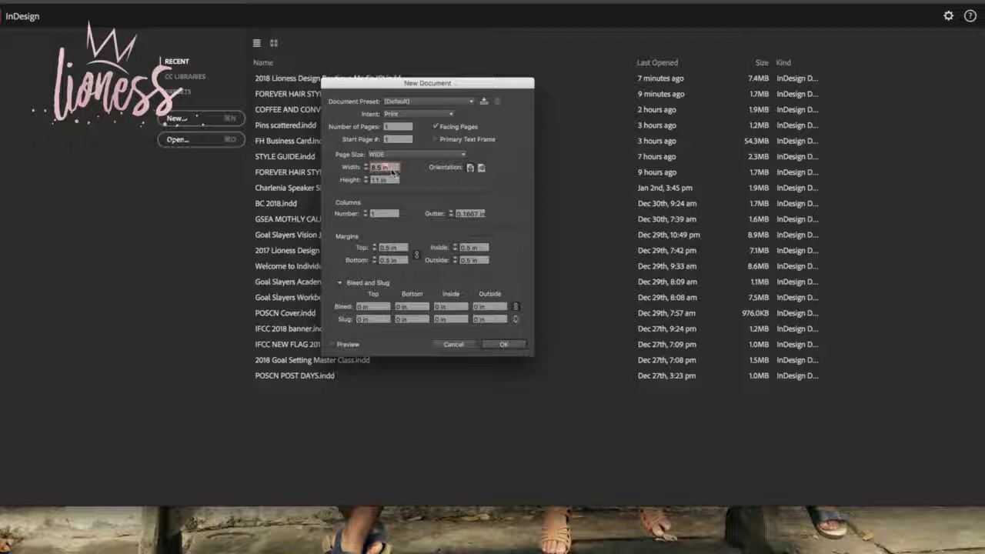
{"action": "key", "text": "BackSpace"}
{"action": "type", "text": "5"}
{"action": "key", "text": "Tab"}
{"action": "type", "text": "7"}
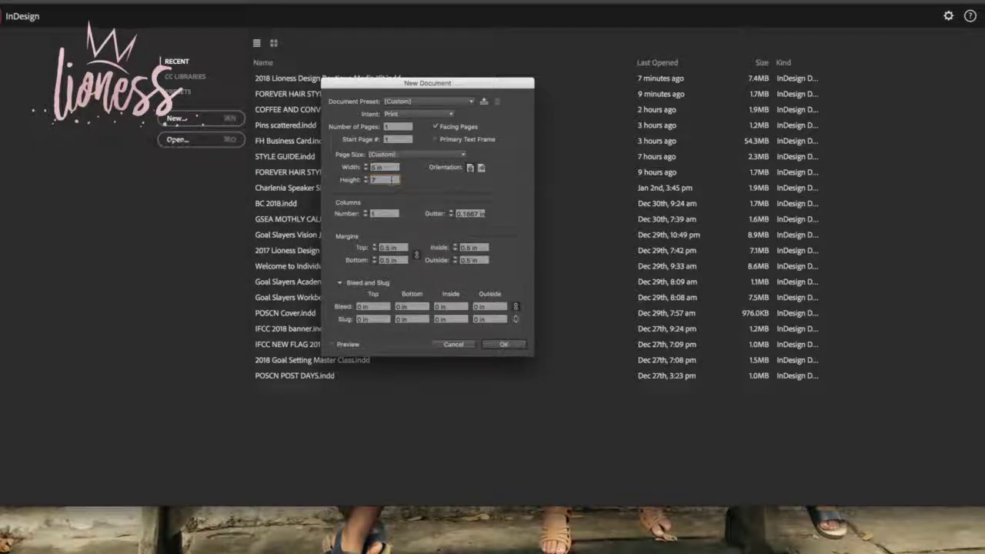
{"action": "left_click", "coordinate": [390, 168]}
{"action": "type", "text": "6"}
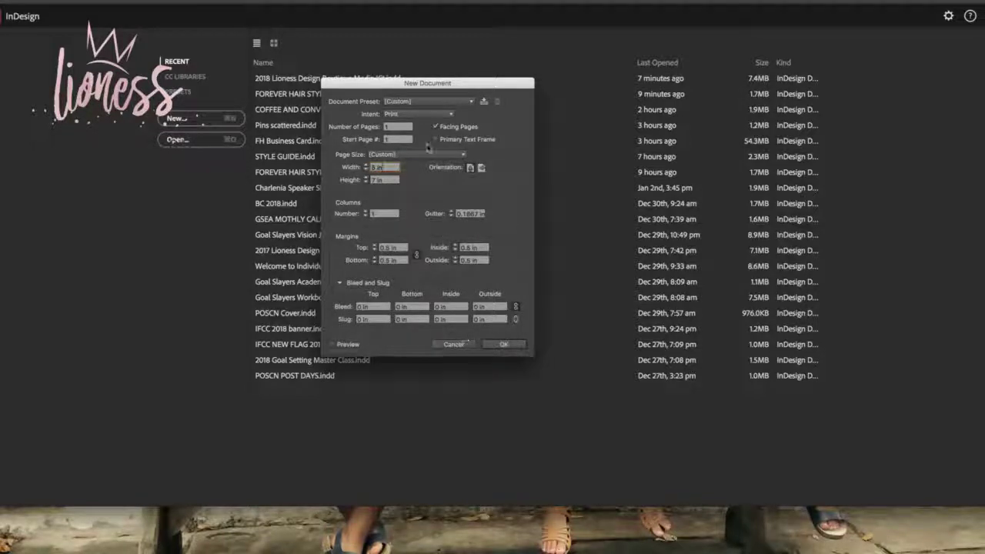
{"action": "left_click", "coordinate": [505, 346]}
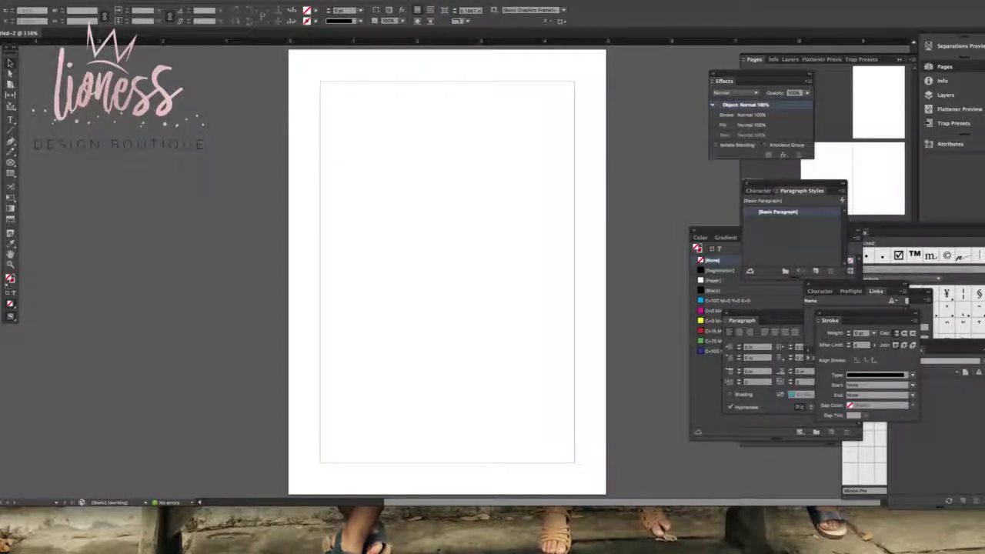
{"action": "left_click", "coordinate": [68, 0]}
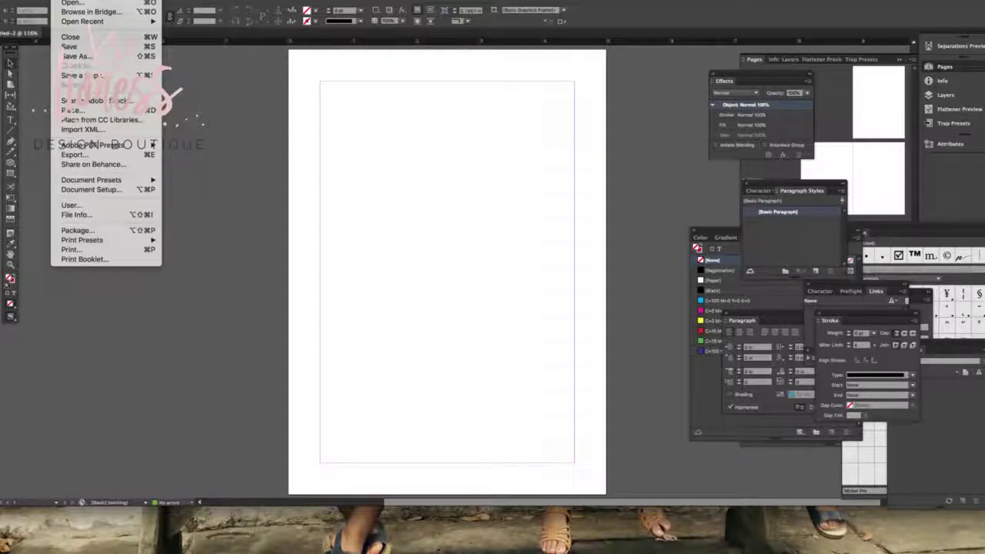
{"action": "left_click", "coordinate": [112, 116]}
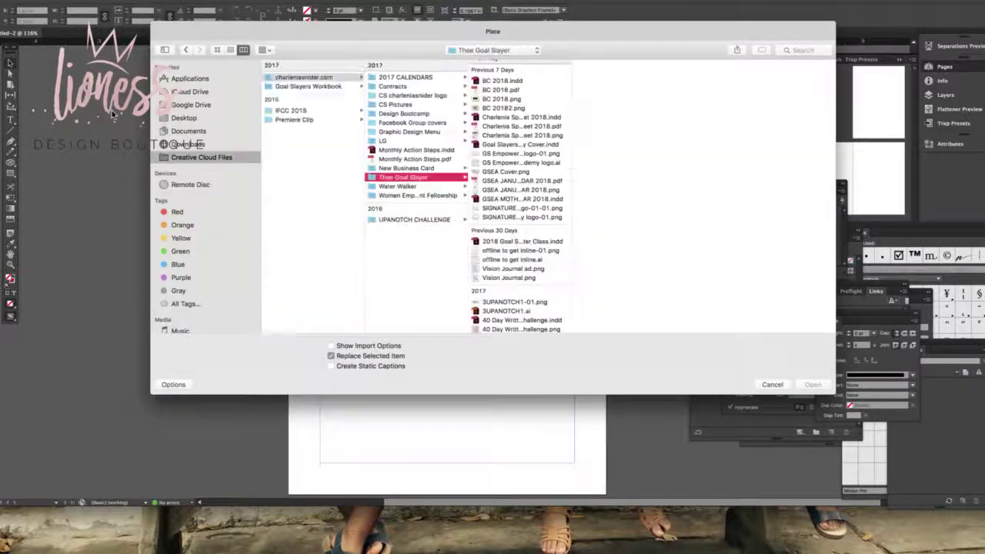
{"action": "left_click_drag", "start_coordinate": [486, 39], "coordinate": [465, 37]}
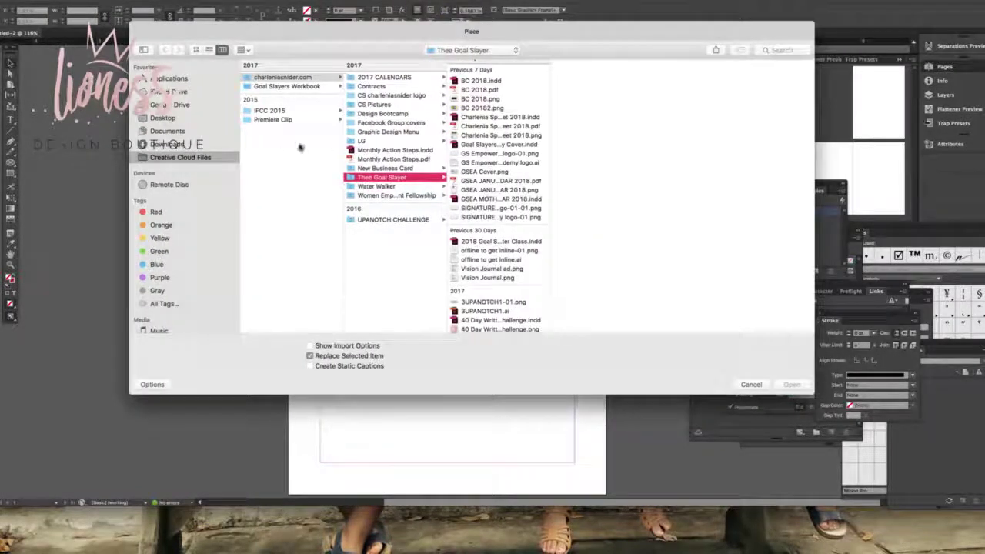
{"action": "left_click", "coordinate": [169, 143]}
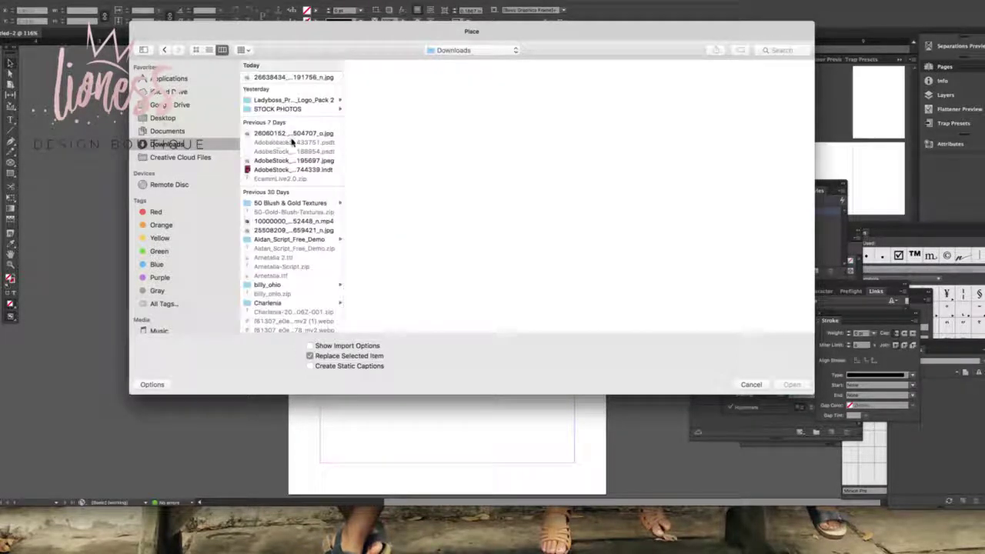
{"action": "left_click", "coordinate": [286, 78]}
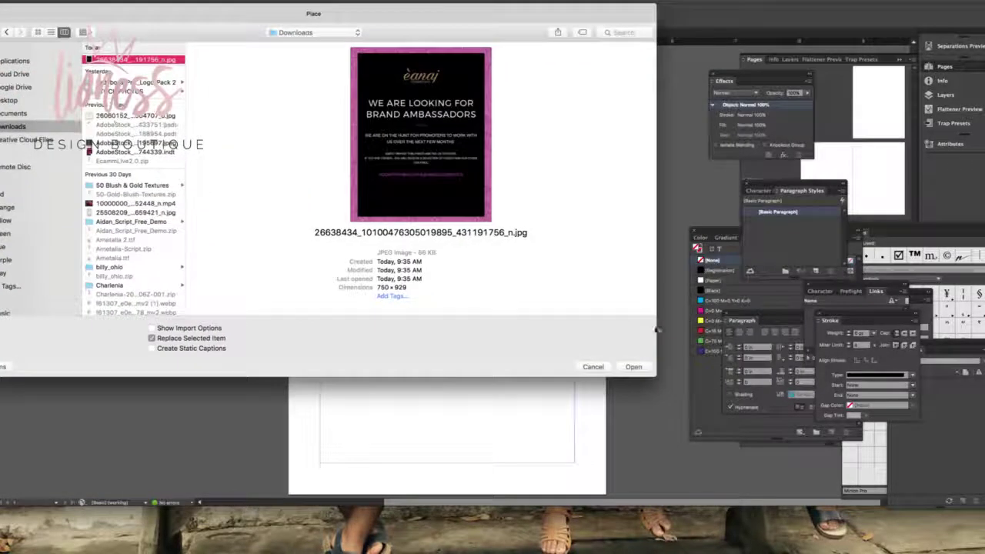
{"action": "left_click", "coordinate": [637, 369]}
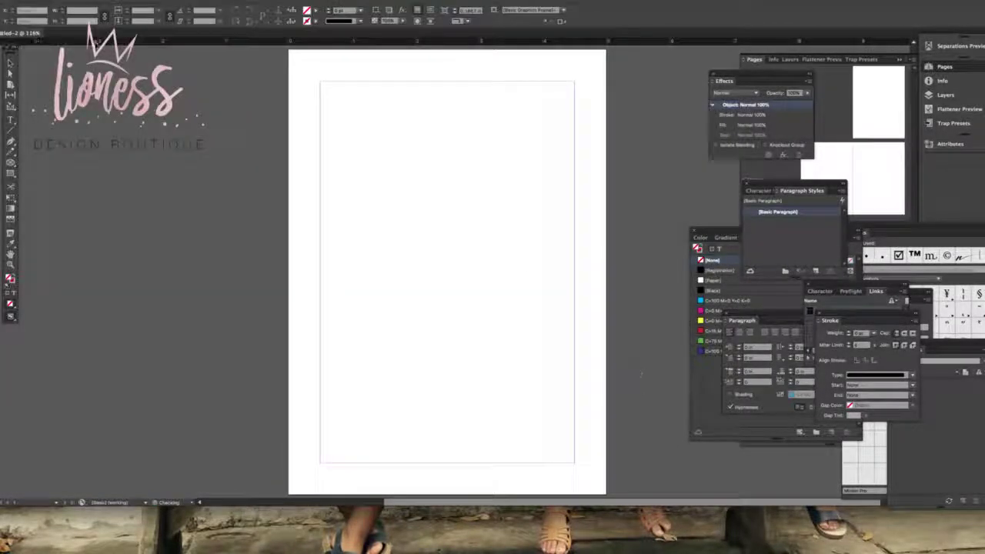
{"action": "left_click_drag", "start_coordinate": [58, 84], "coordinate": [250, 361]}
Move the flyer image slightly down and farther away from the page's left edge
{"action": "scroll", "coordinate": [262, 308], "scroll_direction": "left", "scroll_amount": 5}
{"action": "scroll", "coordinate": [262, 308], "scroll_direction": "down", "scroll_amount": 3}
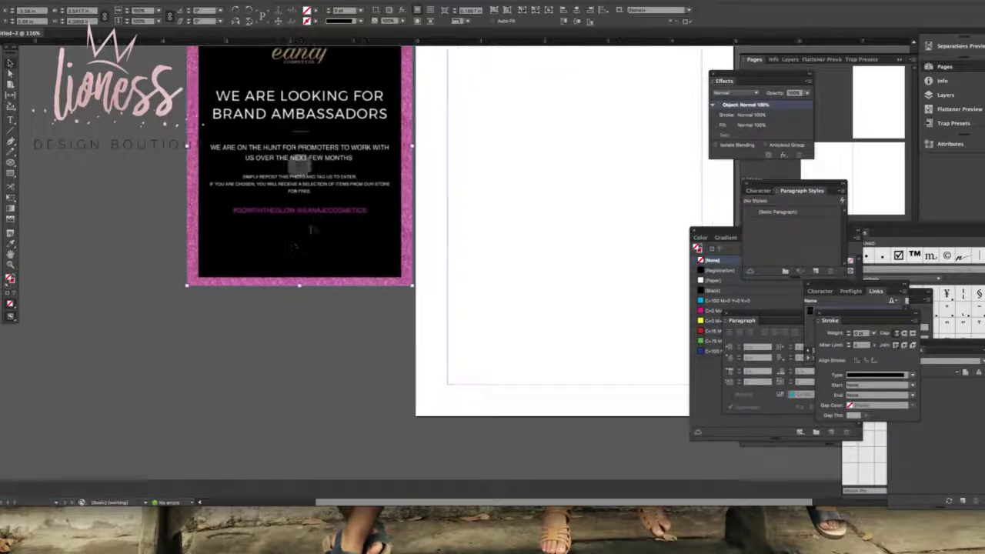
{"action": "scroll", "coordinate": [308, 255], "scroll_direction": "right", "scroll_amount": 5}
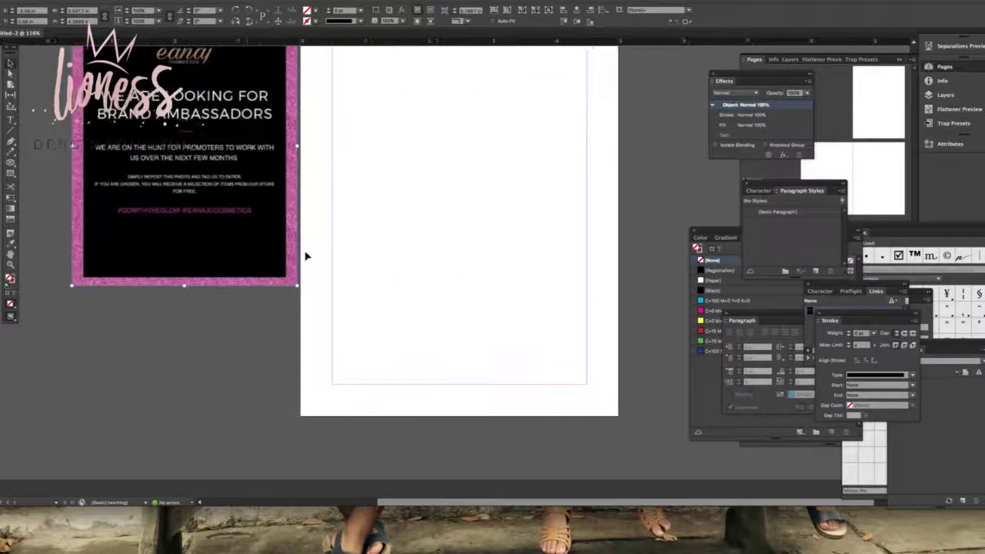
{"action": "scroll", "coordinate": [305, 257], "scroll_direction": "up", "scroll_amount": 2}
{"action": "scroll", "coordinate": [305, 256], "scroll_direction": "up", "scroll_amount": 3}
{"action": "scroll", "coordinate": [304, 257], "scroll_direction": "down", "scroll_amount": 1}
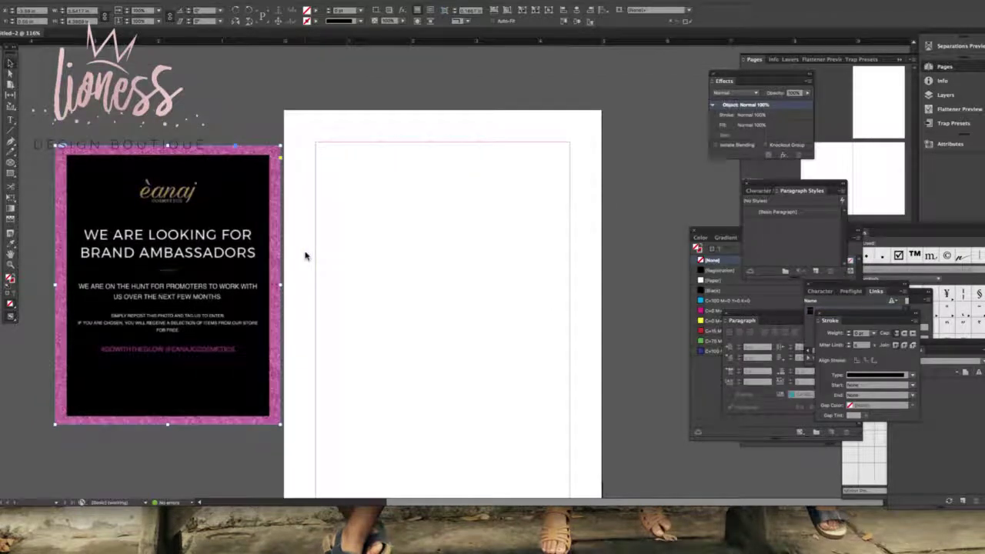
{"action": "scroll", "coordinate": [365, 244], "scroll_direction": "down", "scroll_amount": 2}
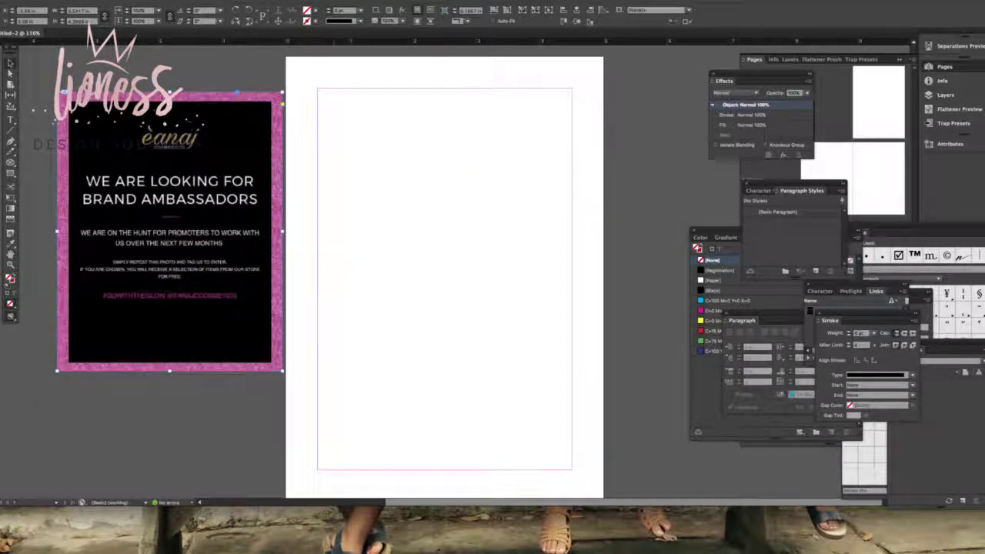
{"action": "left_click", "coordinate": [88, 68]}
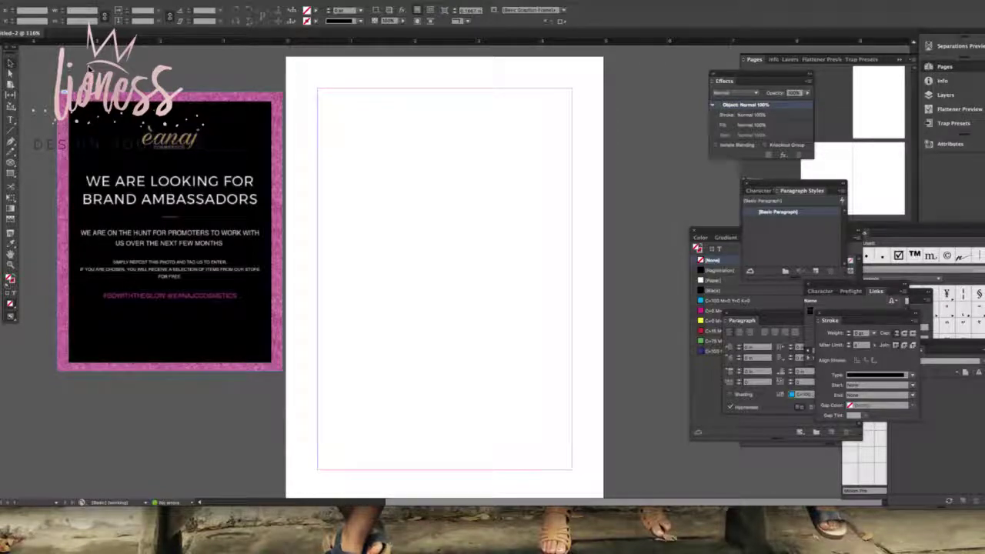
{"action": "left_click", "coordinate": [106, 120]}
{"action": "left_click_drag", "start_coordinate": [233, 103], "coordinate": [217, 115]}
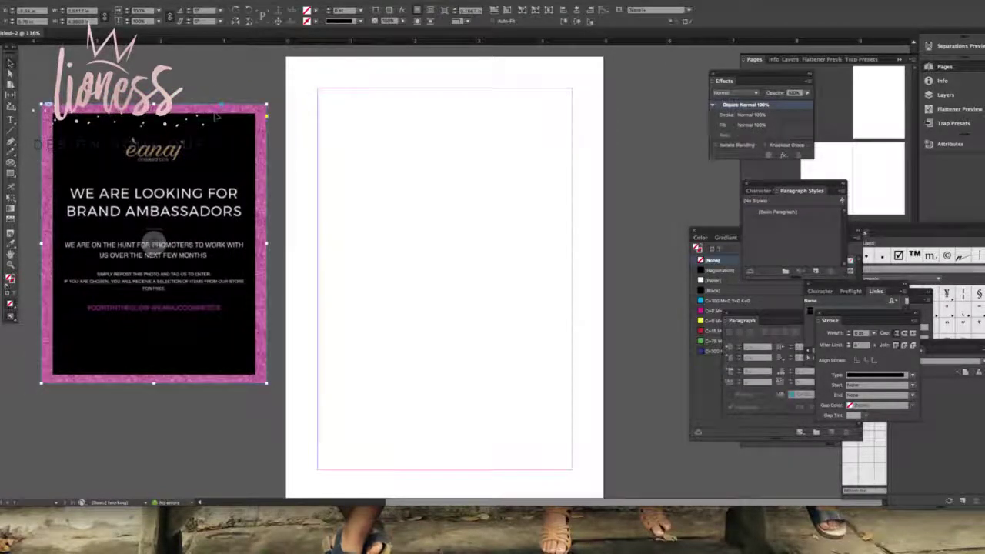
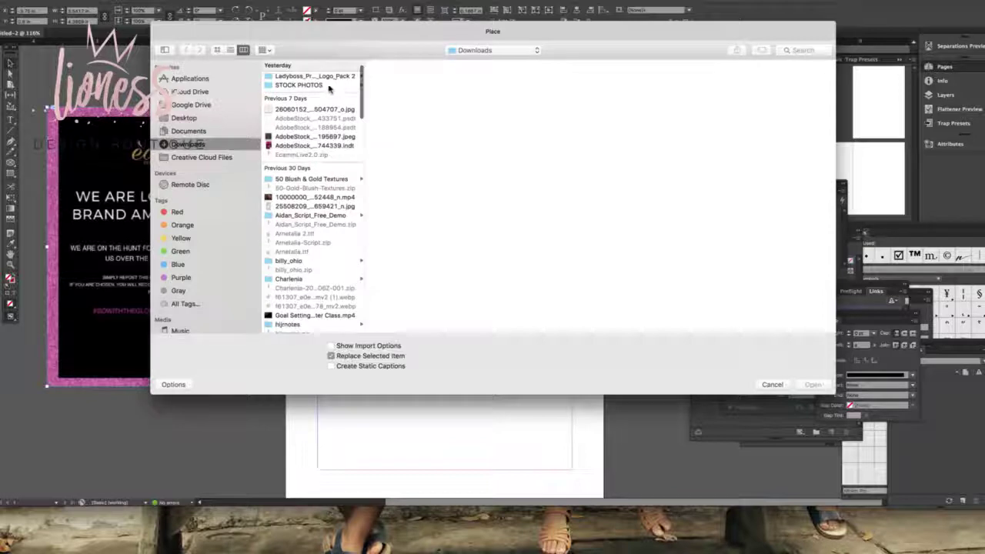
Place the gold foil texture AdobeStock_123223557.jpeg from the STOCK PHOTOS folder at the page's upper-left corner, 5 in wide, keeping the flyer image
{"action": "left_click_drag", "start_coordinate": [377, 36], "coordinate": [320, 36]}
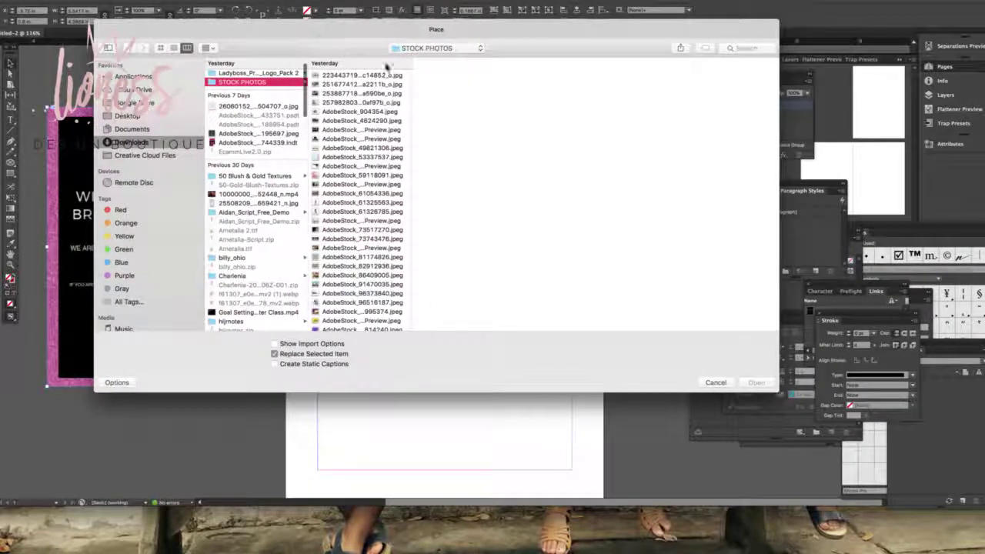
{"action": "scroll", "coordinate": [357, 183], "scroll_direction": "down", "scroll_amount": 5}
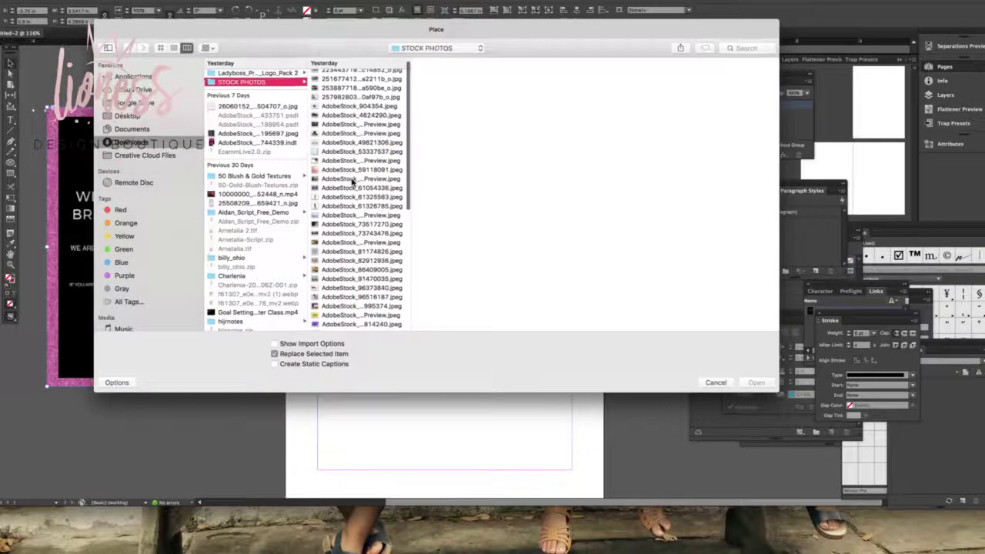
{"action": "scroll", "coordinate": [354, 192], "scroll_direction": "down", "scroll_amount": 5}
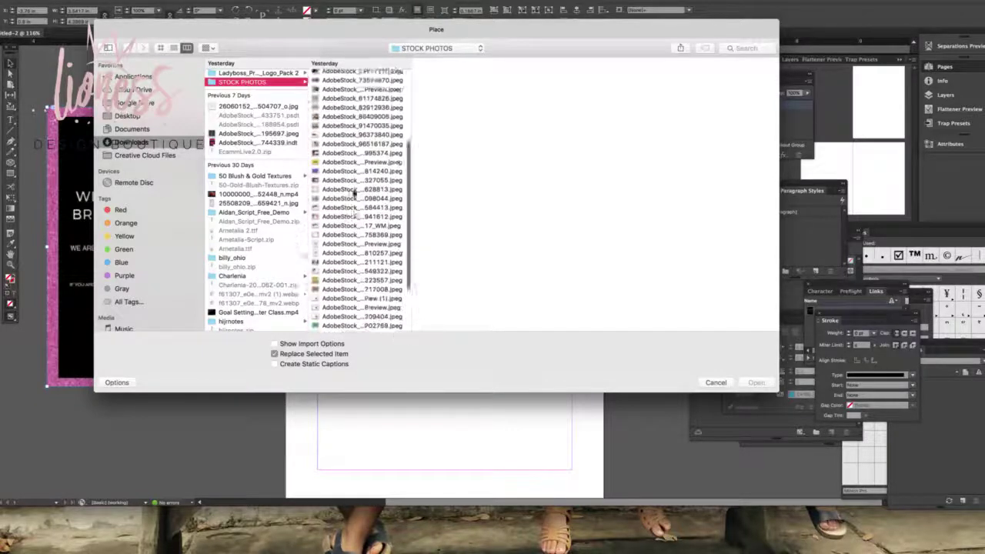
{"action": "left_click", "coordinate": [340, 238]}
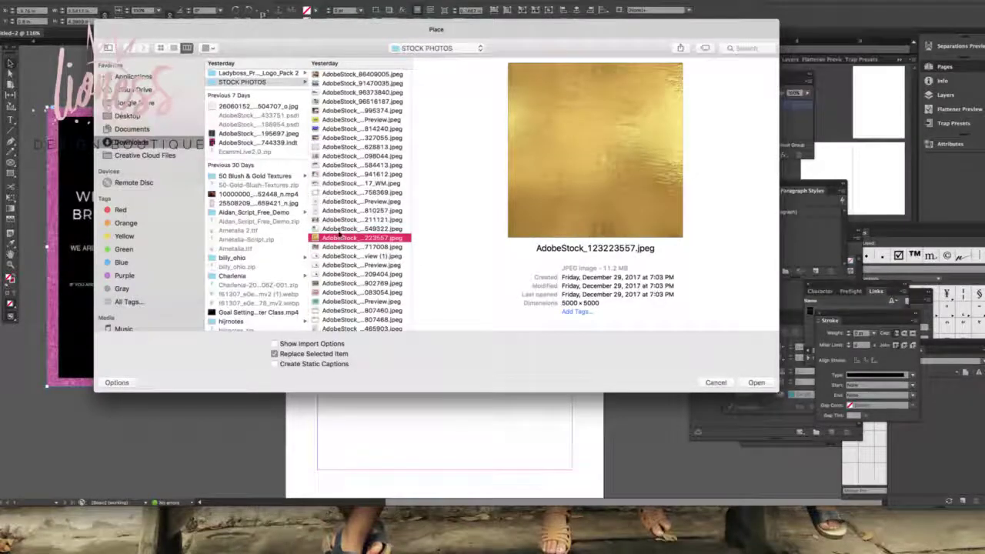
{"action": "left_click", "coordinate": [764, 383]}
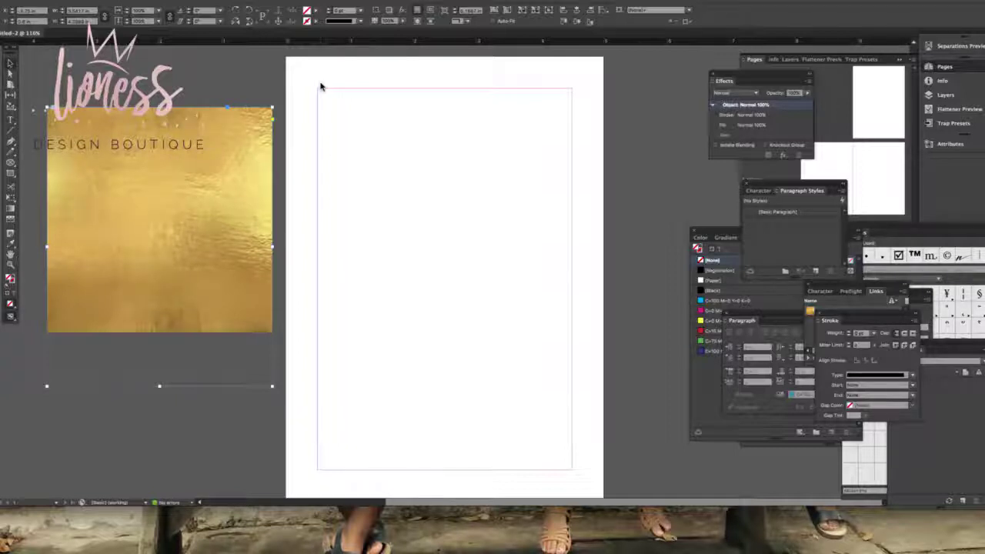
{"action": "key", "text": "ctrl+z"}
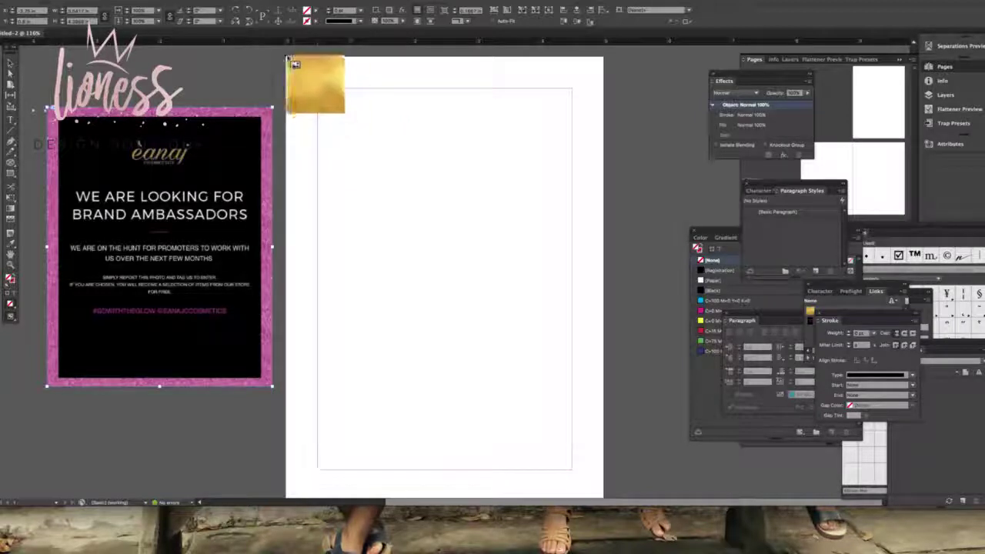
{"action": "left_click_drag", "start_coordinate": [534, 374], "coordinate": [480, 375]}
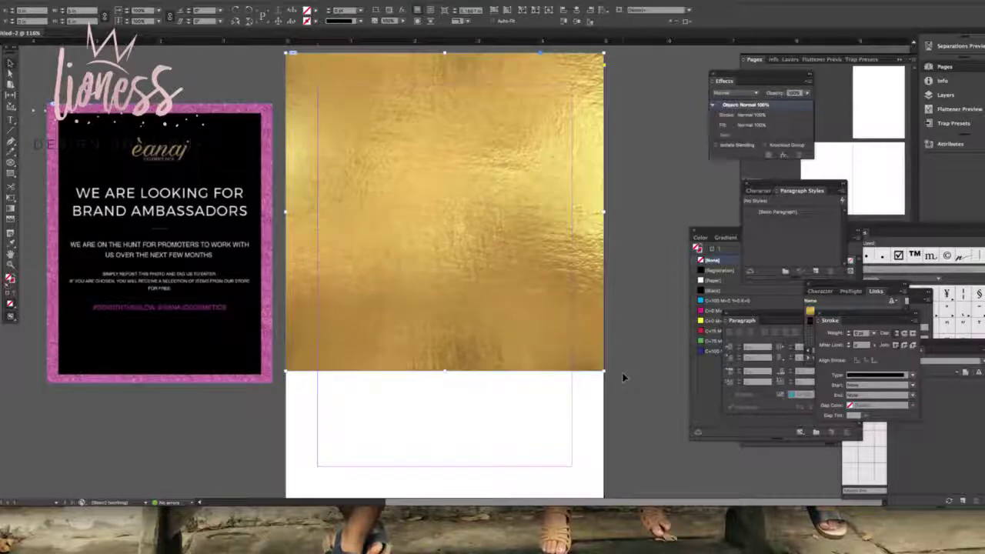
Extend the gold texture's frame down to the page's bottom edge, 7 in high, and fill the frame proportionally
{"action": "scroll", "coordinate": [623, 377], "scroll_direction": "down", "scroll_amount": 3}
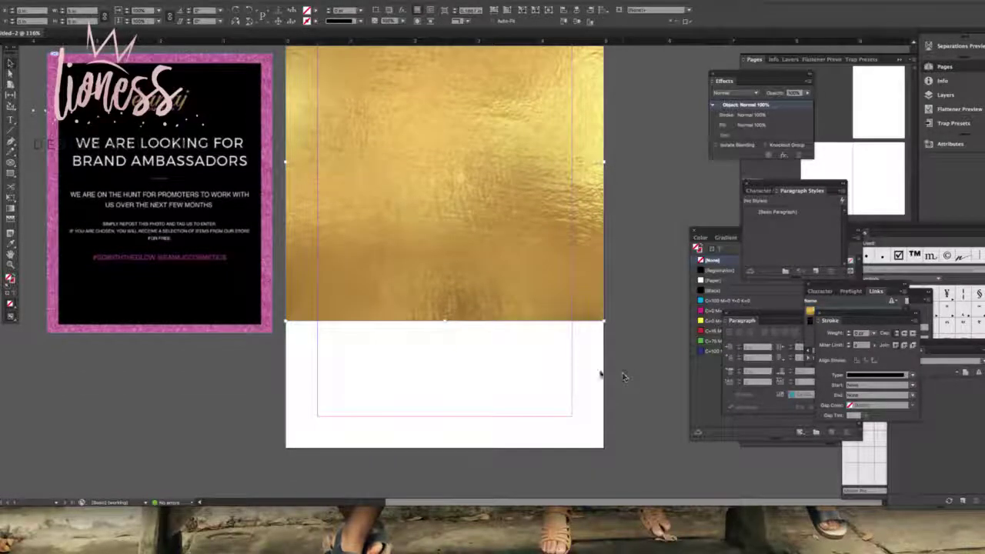
{"action": "left_click_drag", "start_coordinate": [445, 323], "coordinate": [439, 448]}
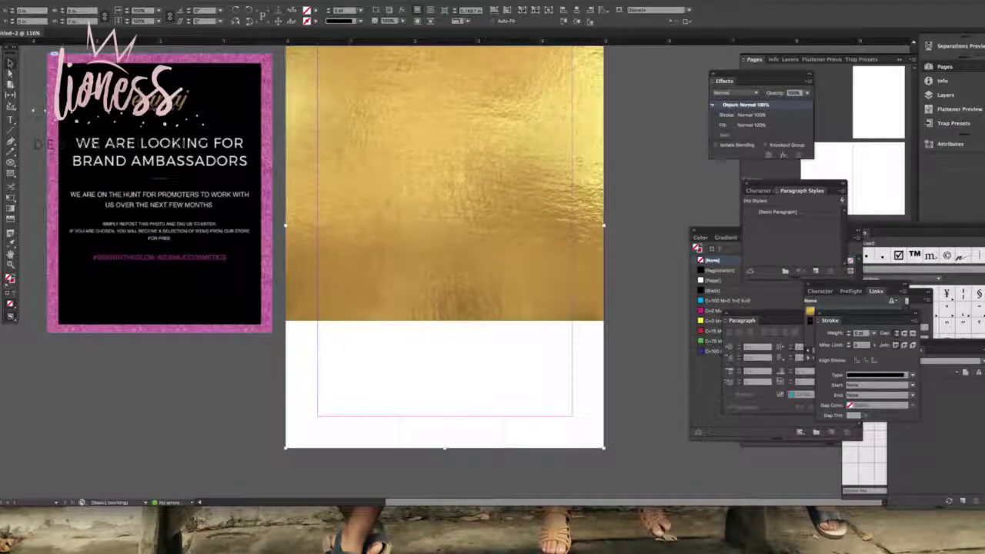
{"action": "left_click", "coordinate": [73, 1]}
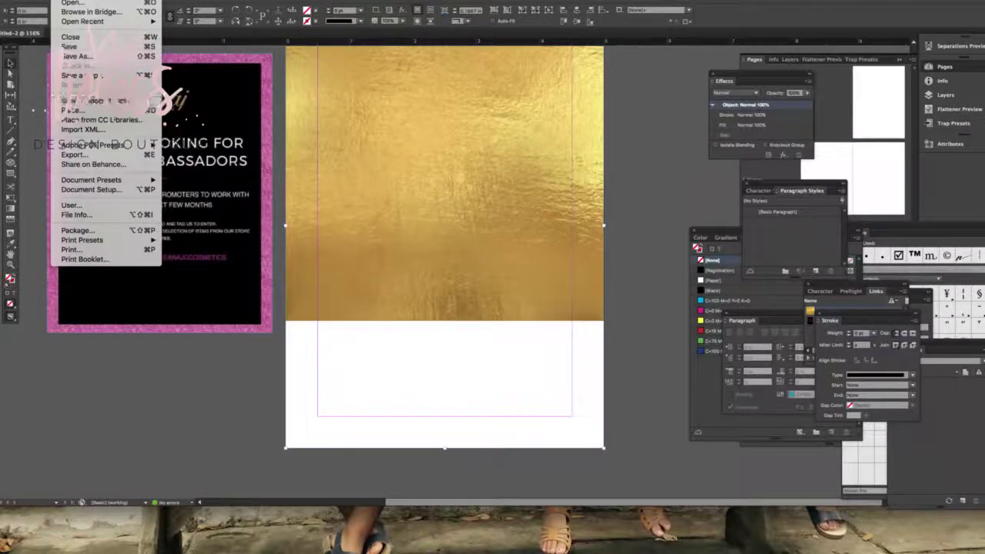
{"action": "left_click", "coordinate": [176, 1]}
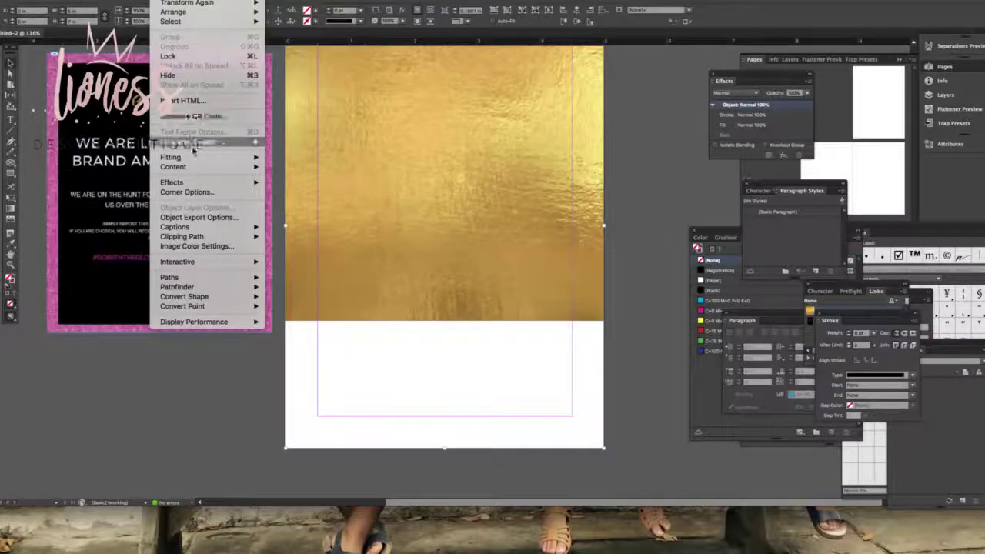
{"action": "mouse_move", "coordinate": [198, 157]}
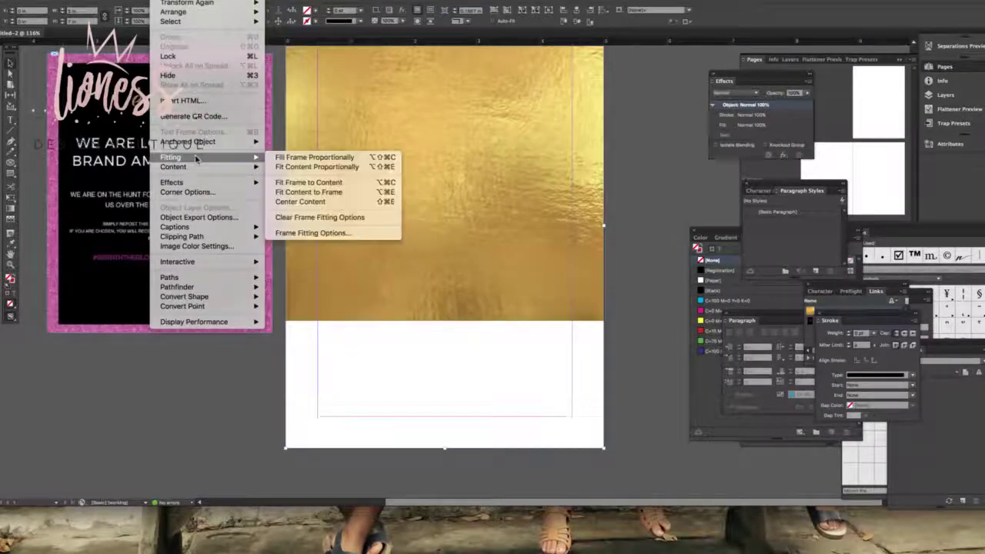
{"action": "left_click", "coordinate": [354, 157]}
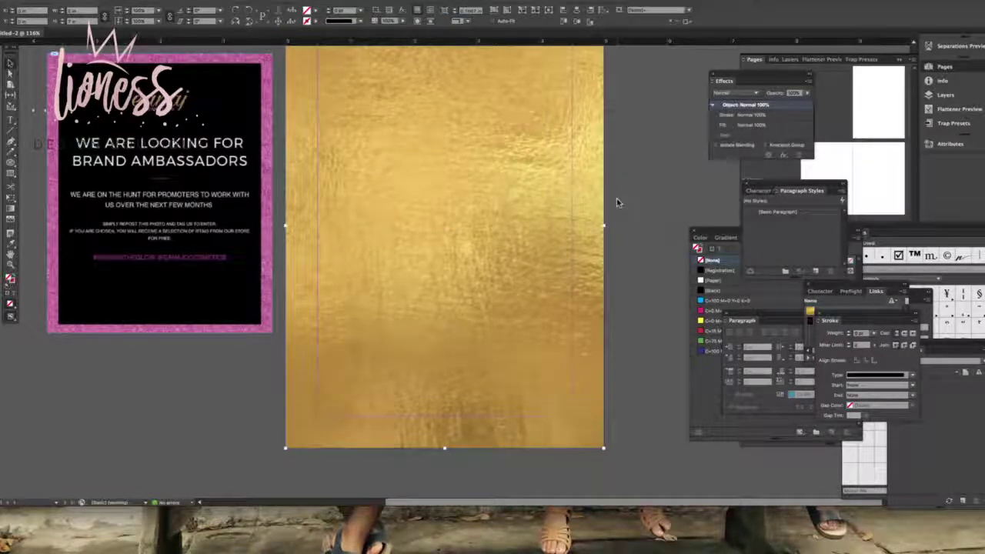
Draw a 4 x 6 in rectangle frame over the gold texture, following the page's margin guides
{"action": "scroll", "coordinate": [616, 202], "scroll_direction": "left", "scroll_amount": 1}
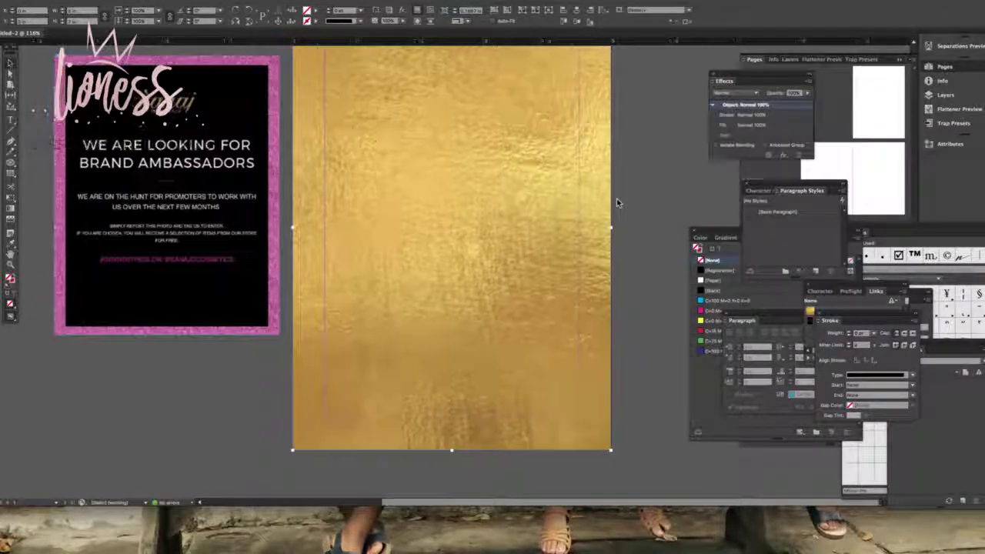
{"action": "scroll", "coordinate": [616, 202], "scroll_direction": "up", "scroll_amount": 2}
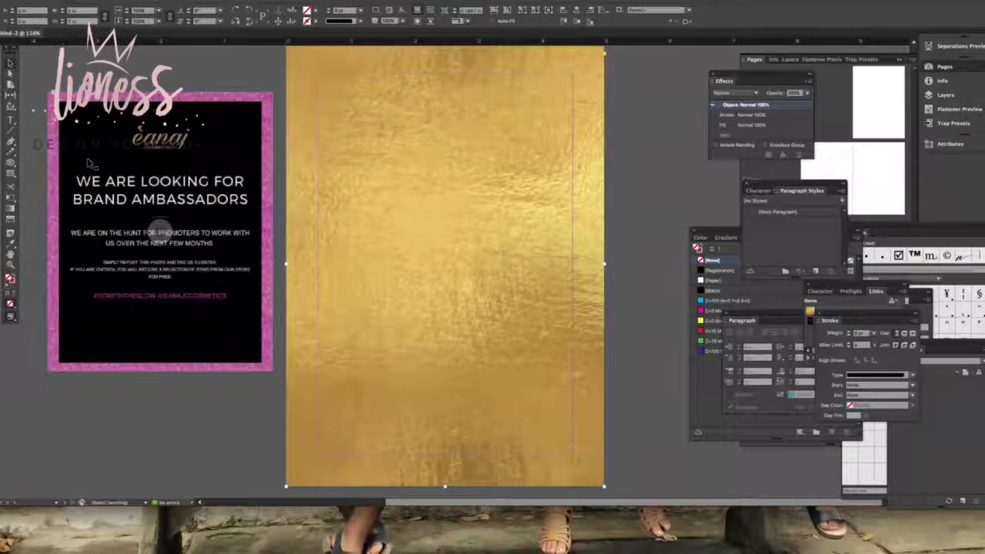
{"action": "left_click", "coordinate": [11, 174]}
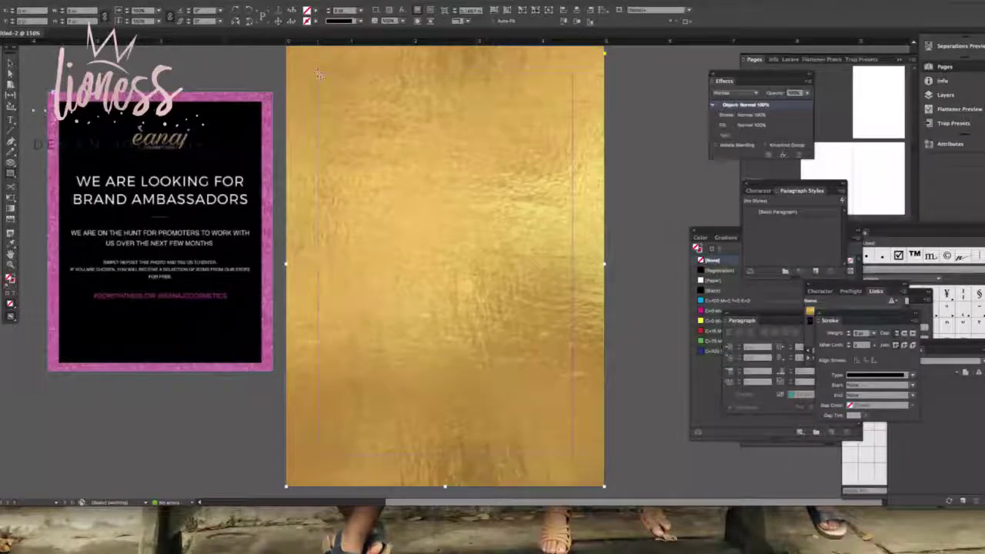
{"action": "mouse_move", "coordinate": [317, 74]}
{"action": "left_mouse_down"}
{"action": "mouse_move", "coordinate": [515, 325]}
{"action": "mouse_move", "coordinate": [538, 399]}
{"action": "mouse_move", "coordinate": [571, 446]}
{"action": "mouse_move", "coordinate": [592, 452]}
{"action": "mouse_move", "coordinate": [572, 454]}
{"action": "left_mouse_up"}
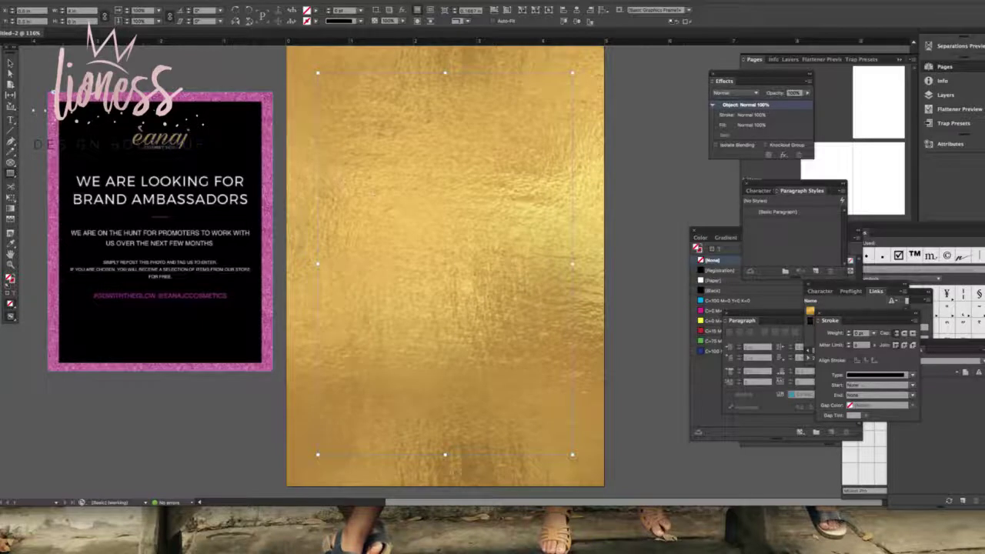
Fill the rectangle frame inside the margins with the Black swatch and deselect it
{"action": "left_click", "coordinate": [317, 13]}
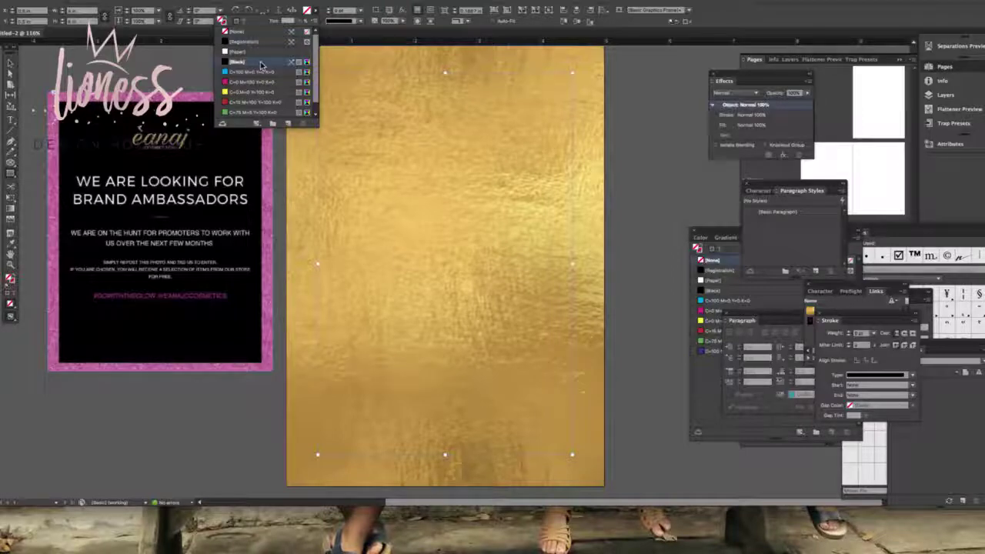
{"action": "left_click", "coordinate": [10, 66]}
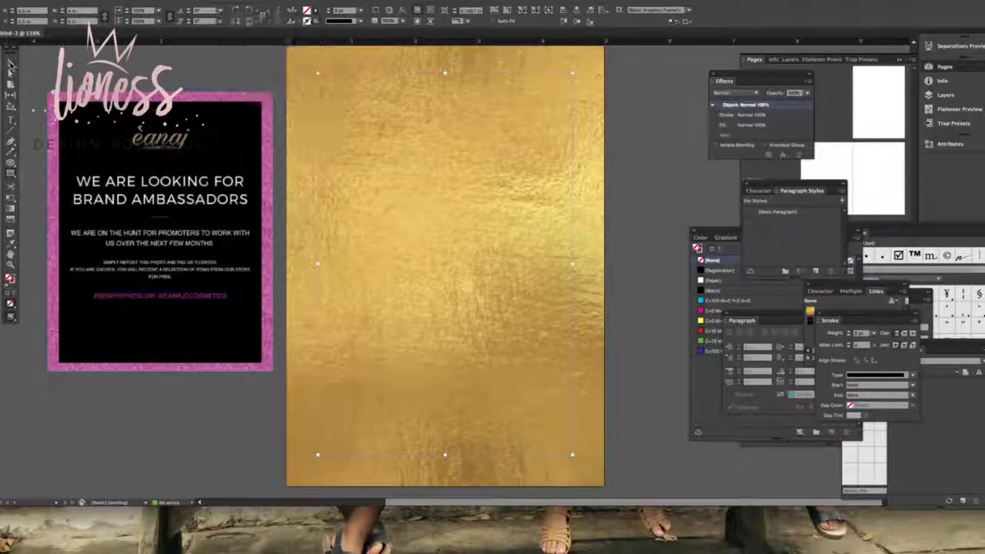
{"action": "left_click", "coordinate": [316, 21]}
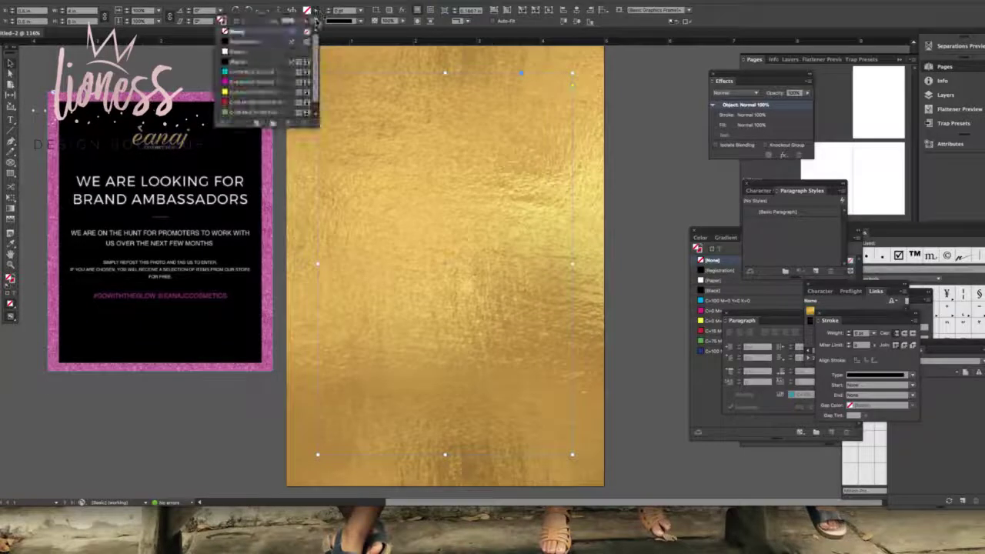
{"action": "left_click", "coordinate": [244, 63]}
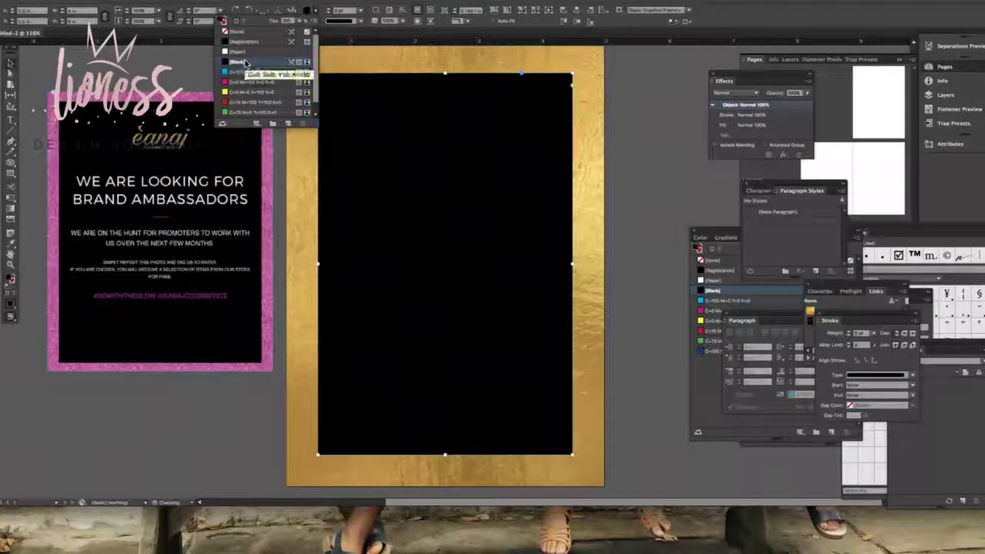
{"action": "left_click", "coordinate": [624, 80]}
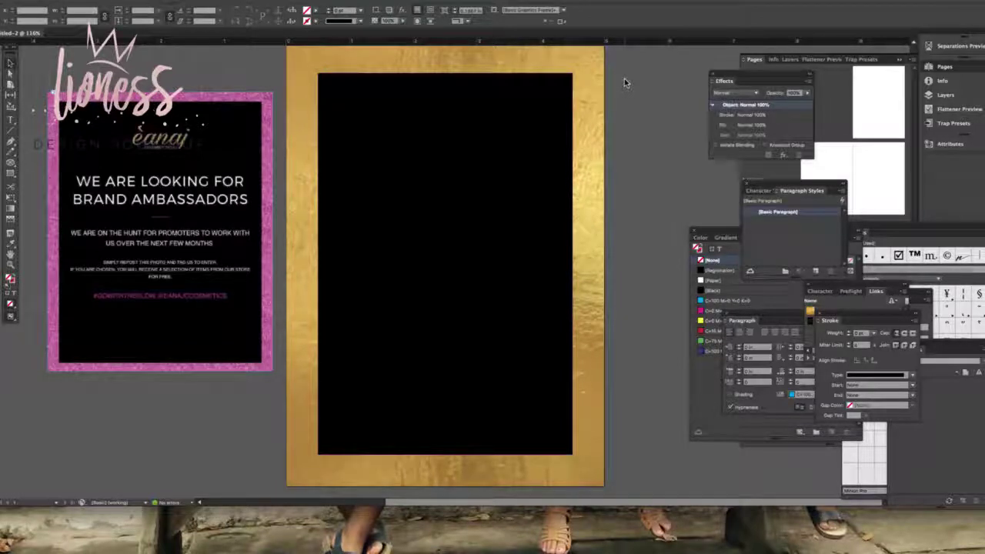
Start placing a file and browse to the Lioness Design Boutique folder
{"action": "scroll", "coordinate": [623, 78], "scroll_direction": "left", "scroll_amount": 1}
{"action": "scroll", "coordinate": [624, 79], "scroll_direction": "up", "scroll_amount": 1}
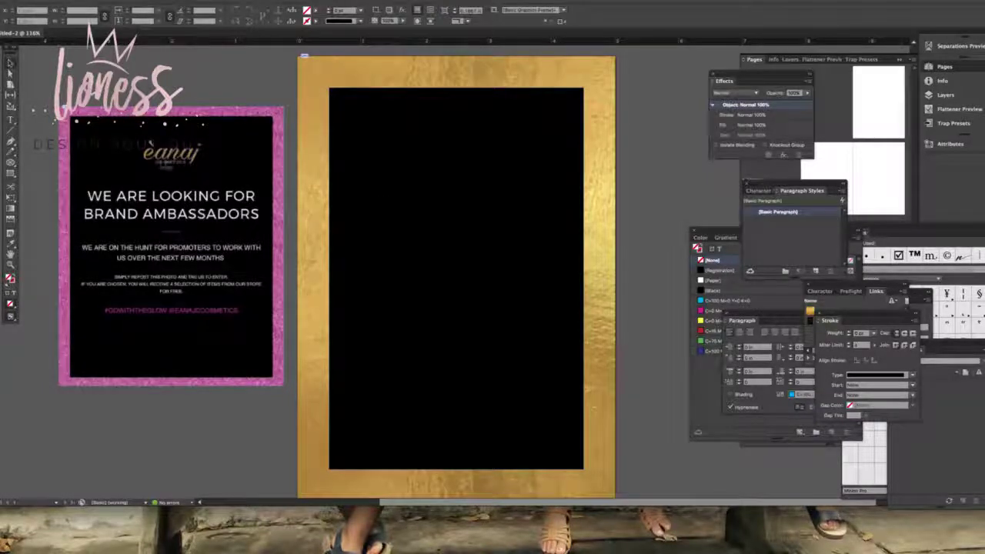
{"action": "left_click", "coordinate": [69, 0]}
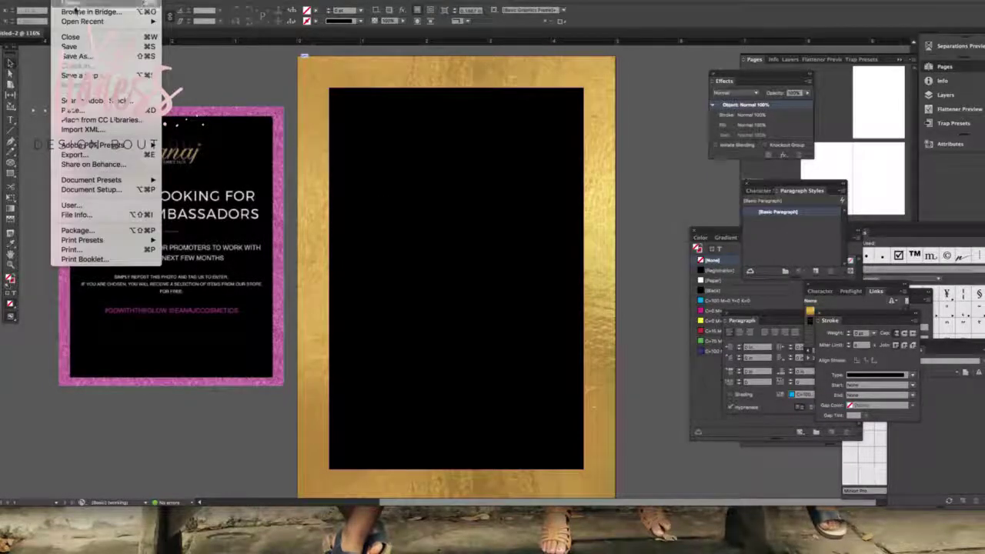
{"action": "key", "text": "Escape"}
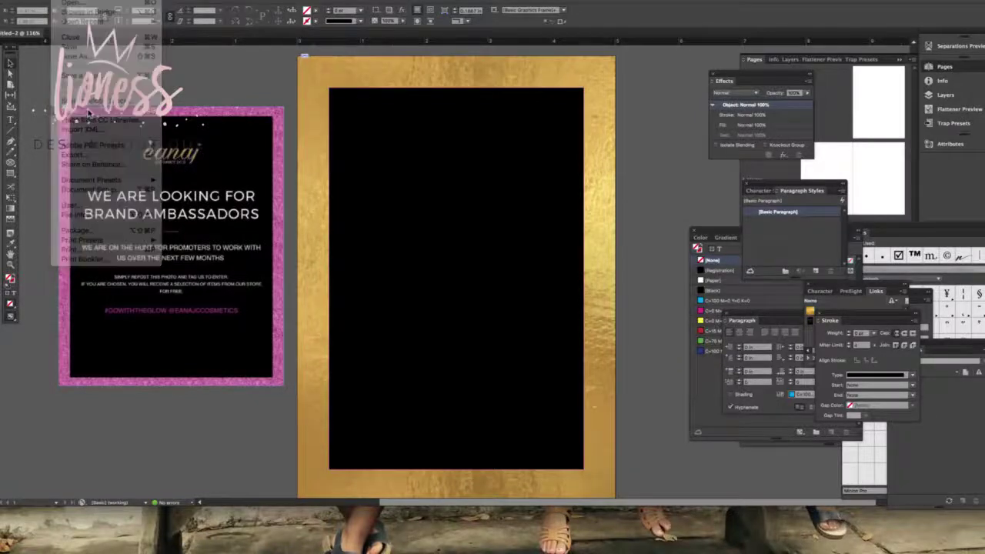
{"action": "key", "text": "super+d"}
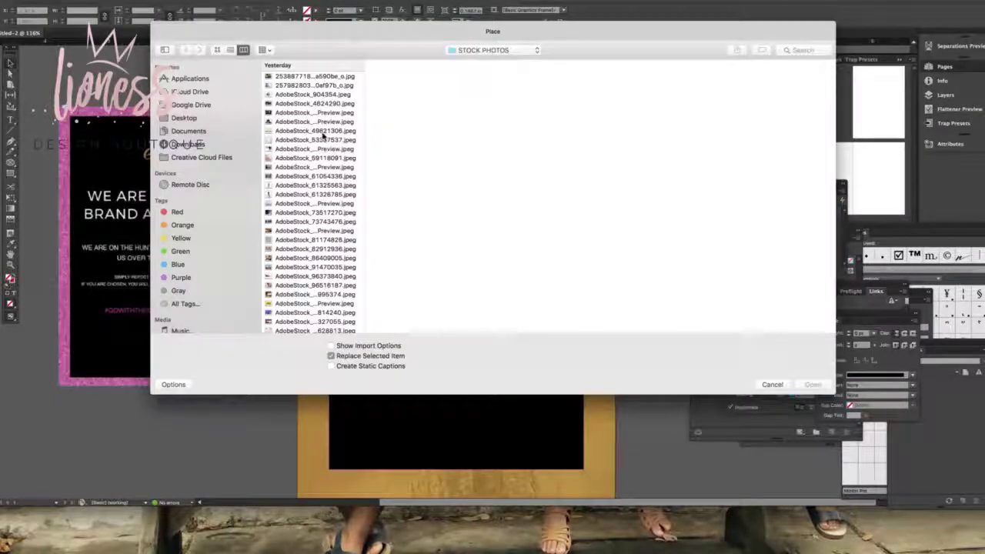
{"action": "left_click", "coordinate": [494, 51]}
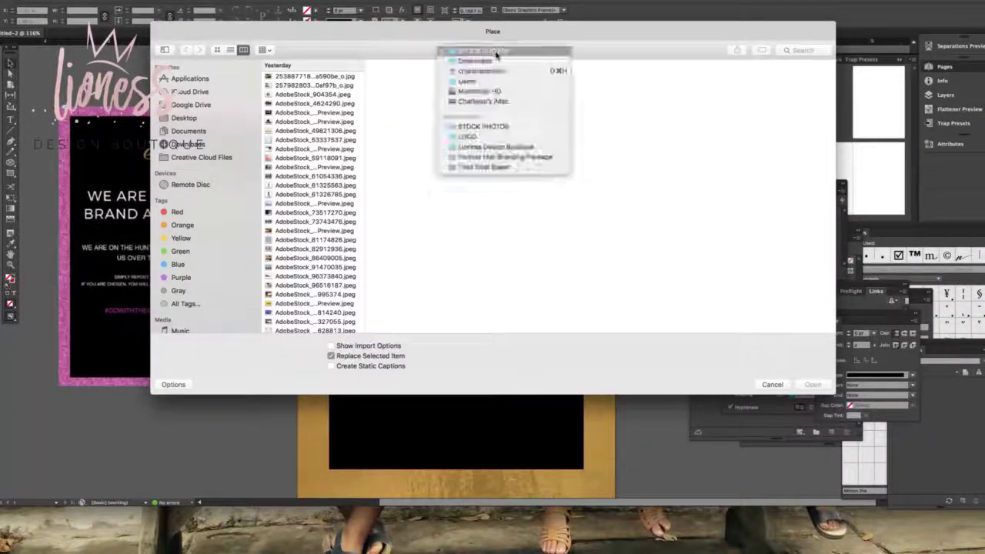
{"action": "left_click", "coordinate": [496, 148]}
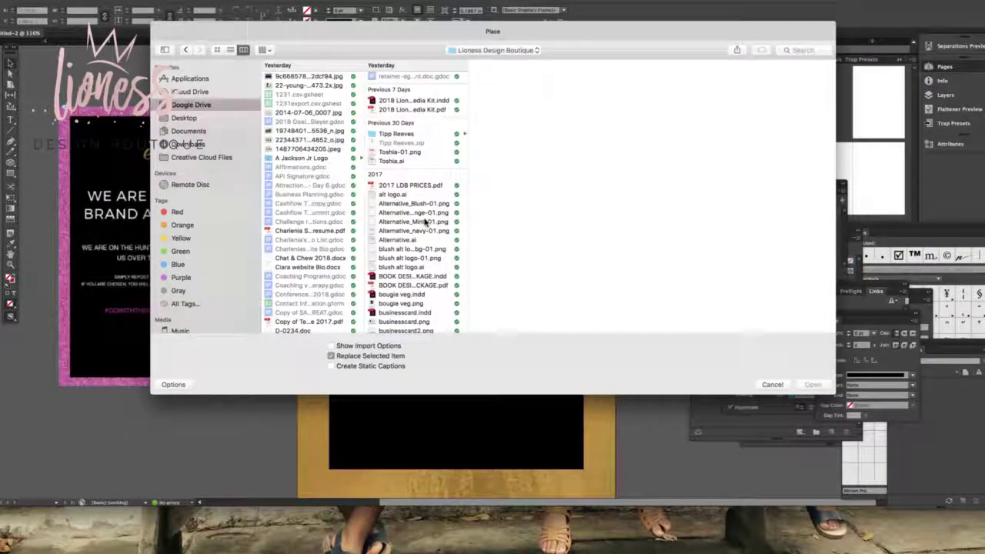
Look through the Lioness Design Boutique folder's files and open its LOGO subfolder
{"action": "scroll", "coordinate": [424, 221], "scroll_direction": "down", "scroll_amount": 5}
{"action": "scroll", "coordinate": [424, 222], "scroll_direction": "down", "scroll_amount": 8}
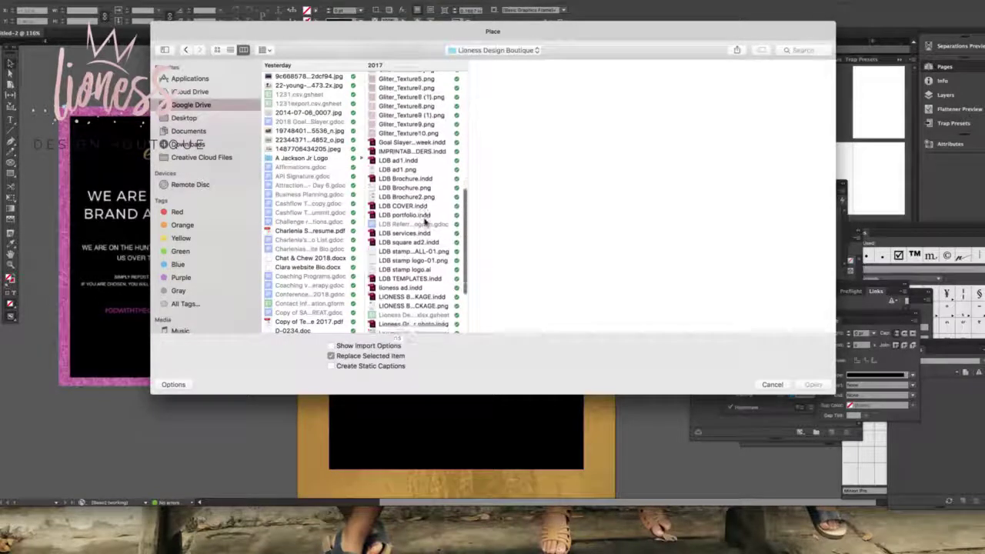
{"action": "scroll", "coordinate": [408, 255], "scroll_direction": "down", "scroll_amount": 3}
{"action": "scroll", "coordinate": [408, 279], "scroll_direction": "down", "scroll_amount": 1}
{"action": "scroll", "coordinate": [409, 278], "scroll_direction": "up", "scroll_amount": 2}
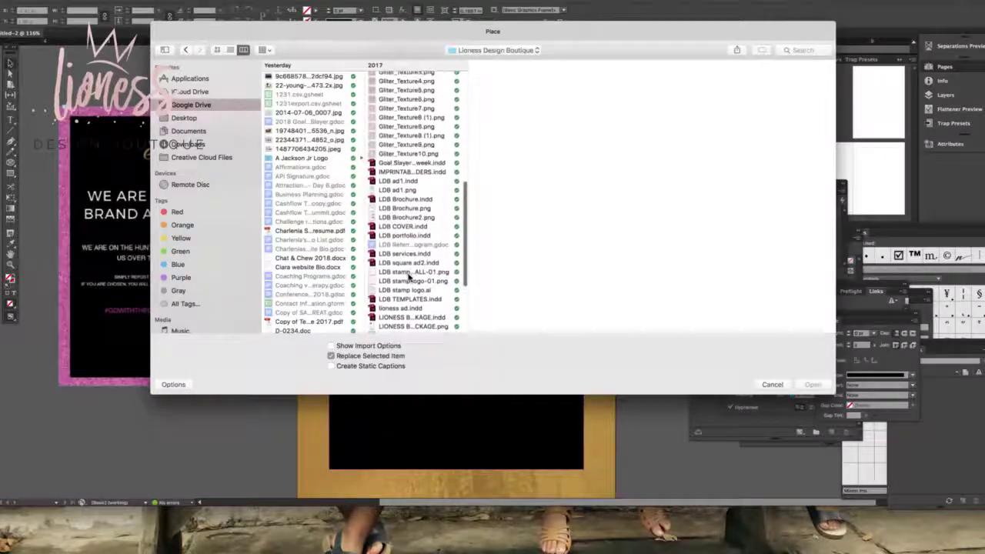
{"action": "scroll", "coordinate": [410, 279], "scroll_direction": "up", "scroll_amount": 1}
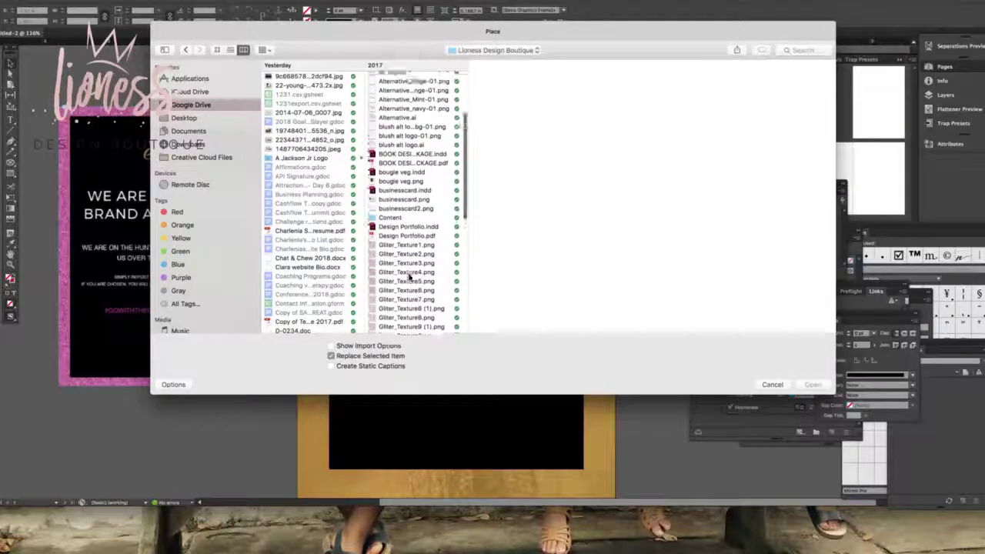
{"action": "scroll", "coordinate": [409, 277], "scroll_direction": "up", "scroll_amount": 5}
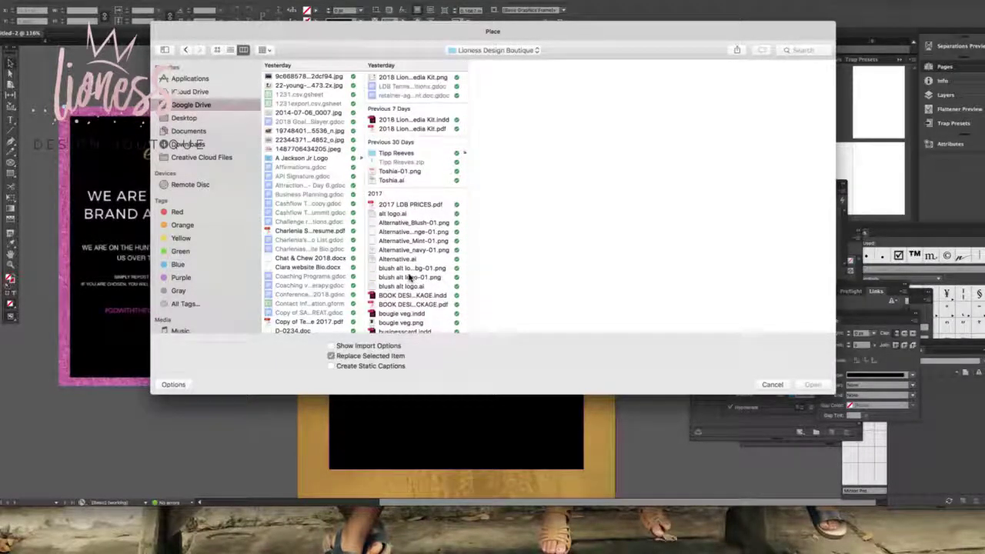
{"action": "scroll", "coordinate": [410, 279], "scroll_direction": "down", "scroll_amount": 3}
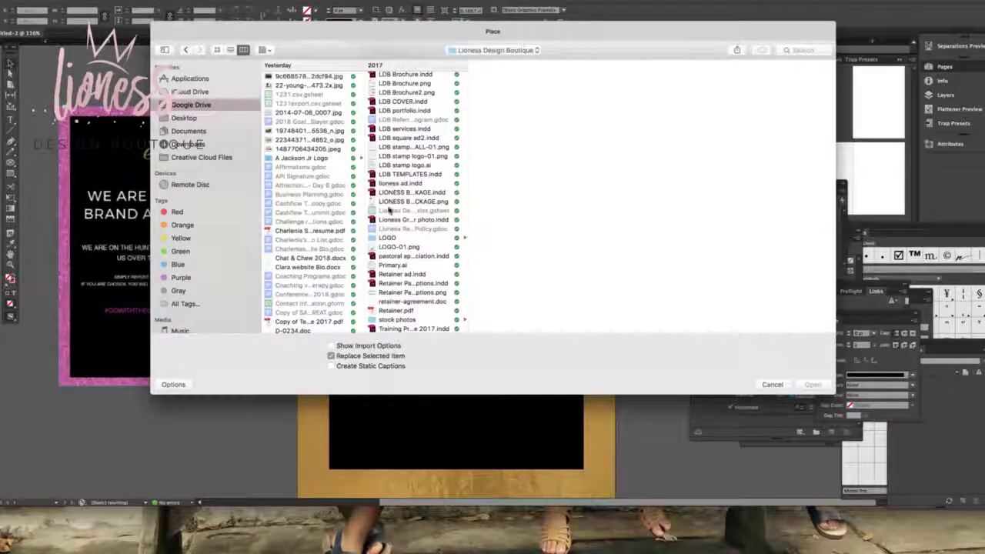
{"action": "left_click", "coordinate": [383, 238]}
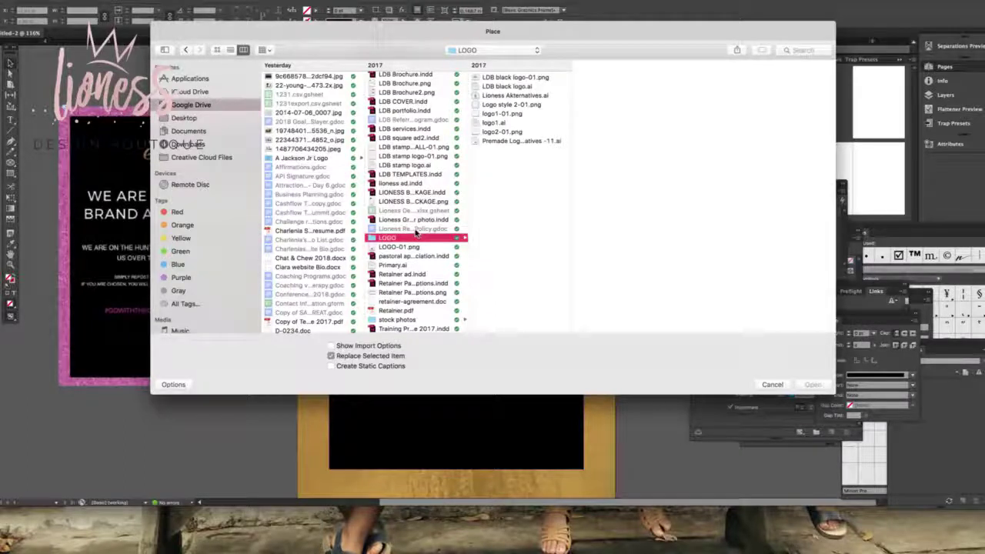
Place logo1-01.png from the LOGO folder near the top of the black rectangle, about 1.68 in wide
{"action": "left_click", "coordinate": [502, 123]}
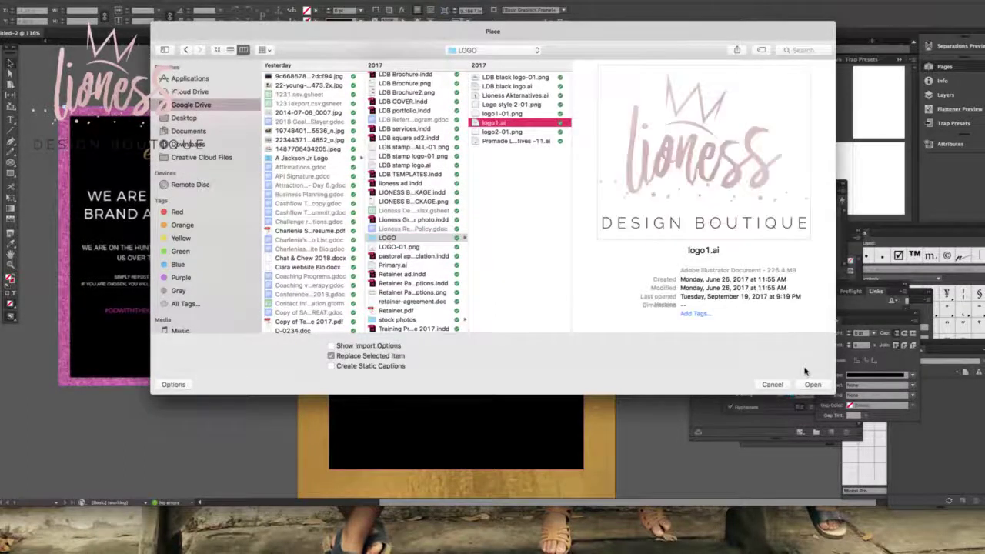
{"action": "left_click", "coordinate": [503, 114]}
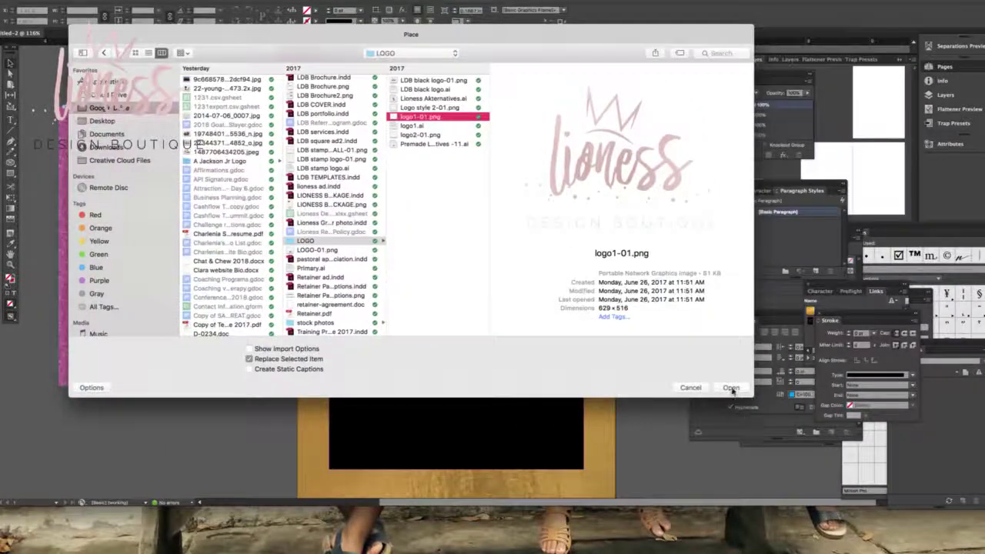
{"action": "left_click", "coordinate": [731, 389]}
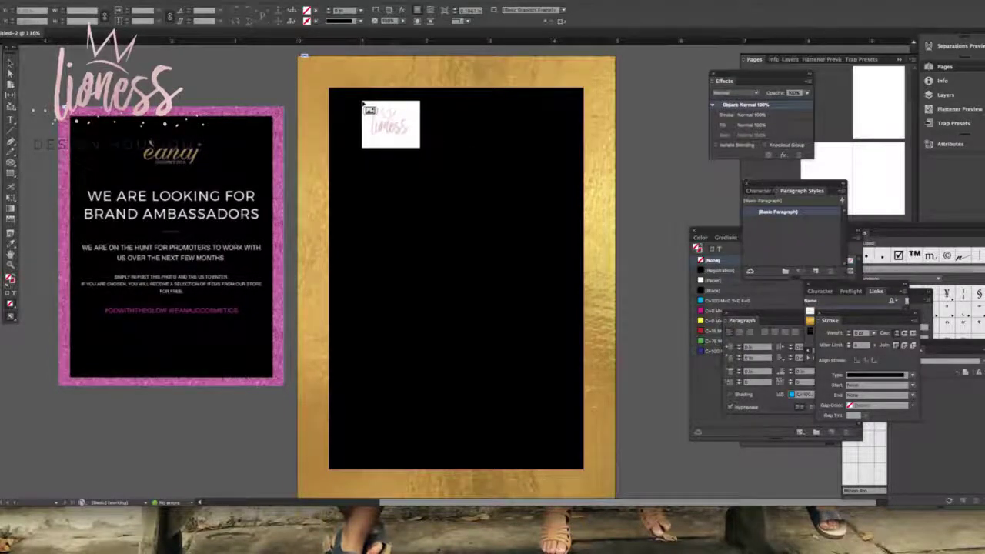
{"action": "left_click_drag", "start_coordinate": [362, 101], "coordinate": [514, 164]}
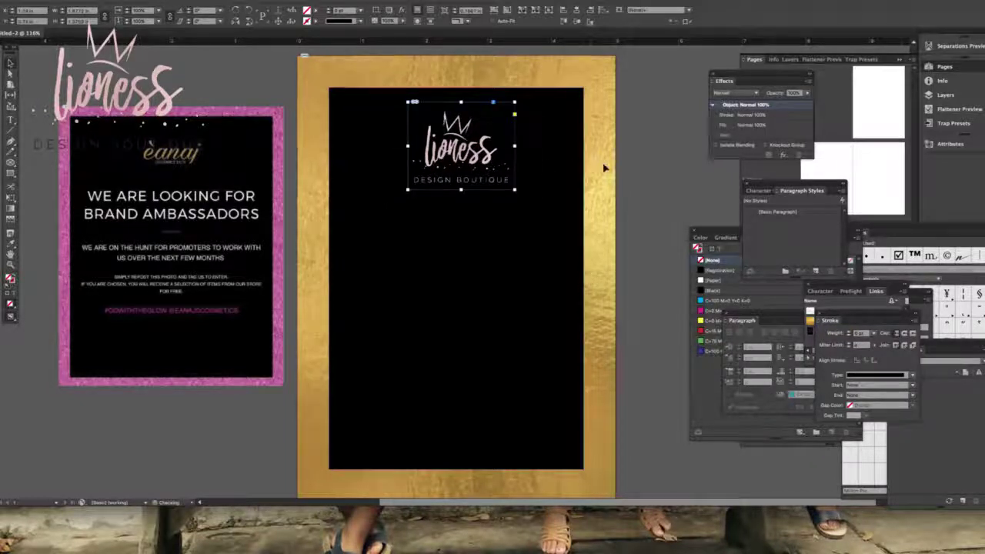
{"action": "left_click", "coordinate": [647, 160]}
{"action": "left_click", "coordinate": [448, 165]}
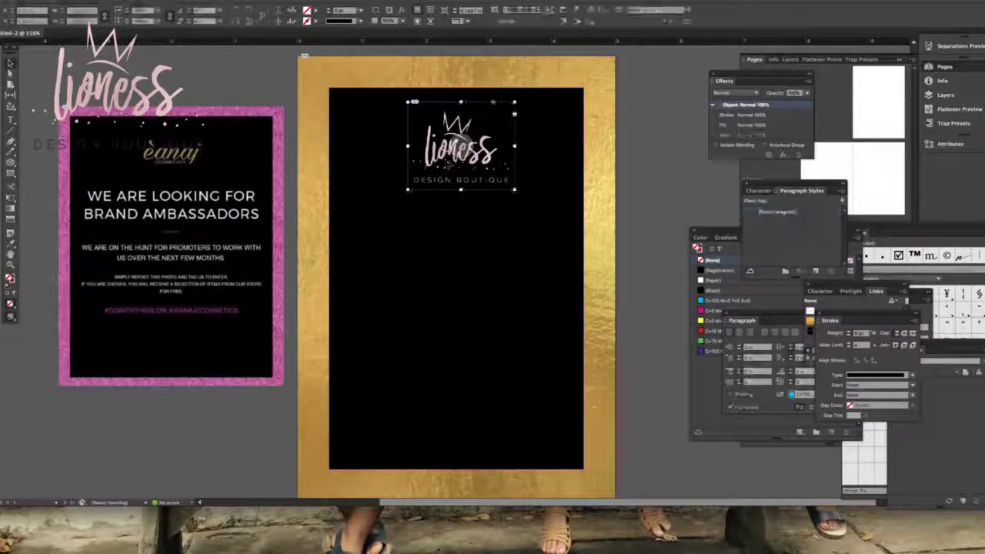
Scale the Lioness logo down proportionally and center it horizontally near the black rectangle's upper edge
{"action": "left_click_drag", "start_coordinate": [516, 191], "coordinate": [483, 164]}
{"action": "left_click_drag", "start_coordinate": [446, 133], "coordinate": [455, 143]}
{"action": "left_click", "coordinate": [564, 256]}
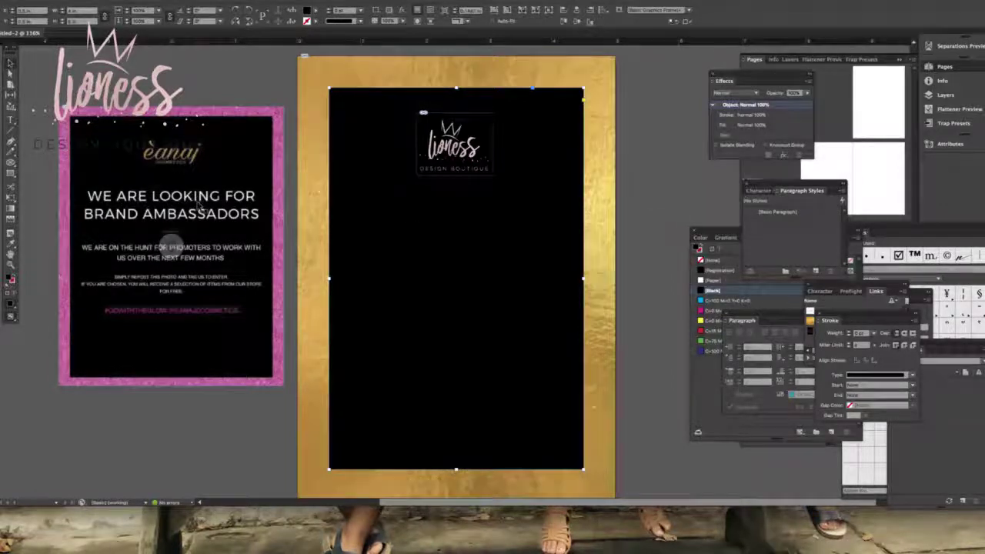
Draw a text frame about 3.6 in wide and 1.2 in high below the logo and set its text color to Paper
{"action": "left_click", "coordinate": [11, 121]}
{"action": "left_click_drag", "start_coordinate": [339, 194], "coordinate": [568, 271]}
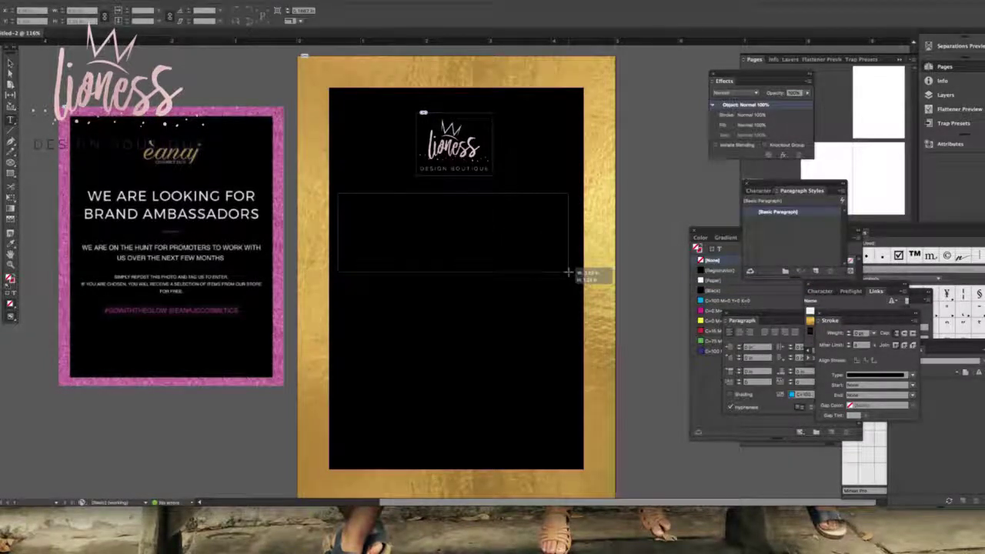
{"action": "left_click_drag", "start_coordinate": [568, 272], "coordinate": [570, 270]}
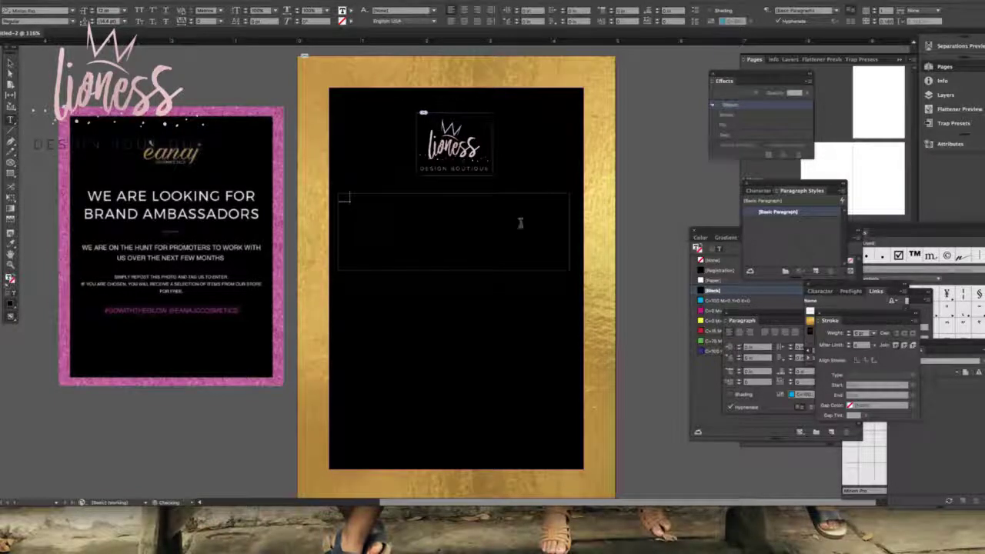
{"action": "left_click", "coordinate": [711, 280]}
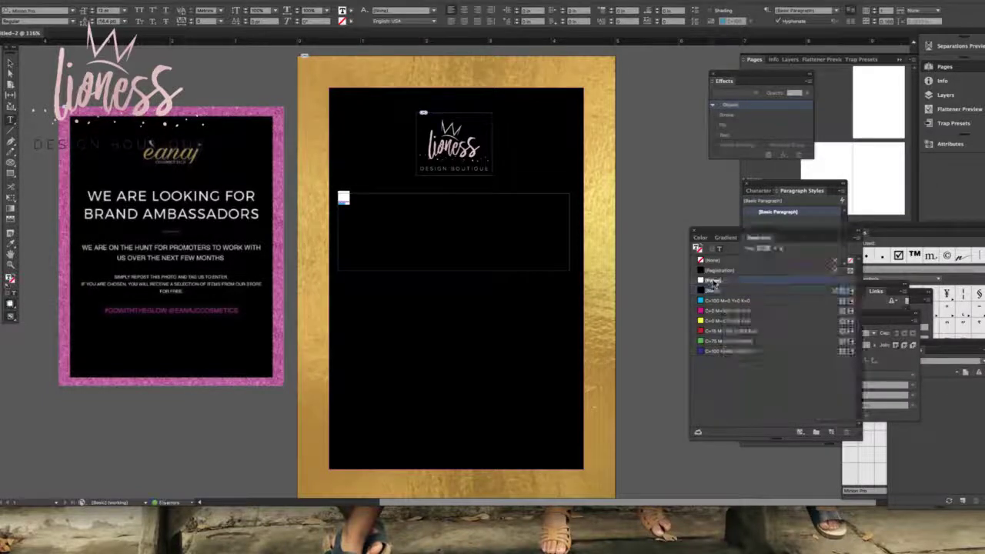
Enter "we are looking for brand ambassadors" in the text frame below the logo and center-align it
{"action": "left_click", "coordinate": [421, 206]}
{"action": "type", "text": "we are"}
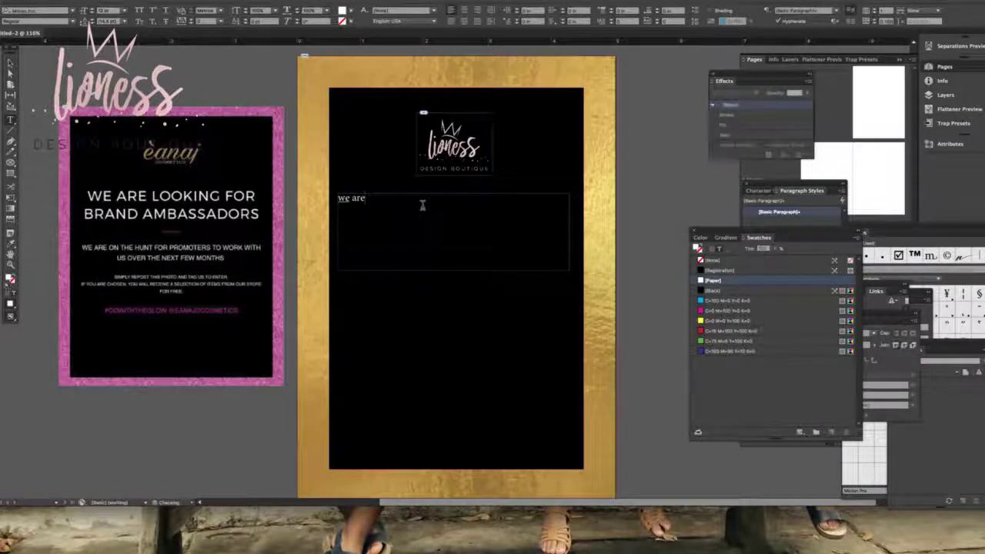
{"action": "type", "text": "or"}
{"action": "type", "text": "brand a"}
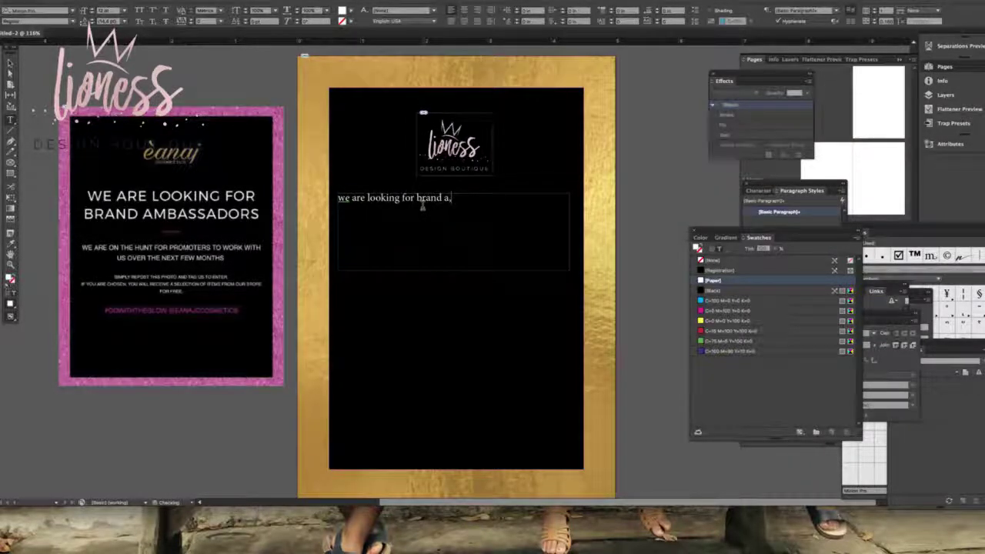
{"action": "type", "text": "mbassadors"}
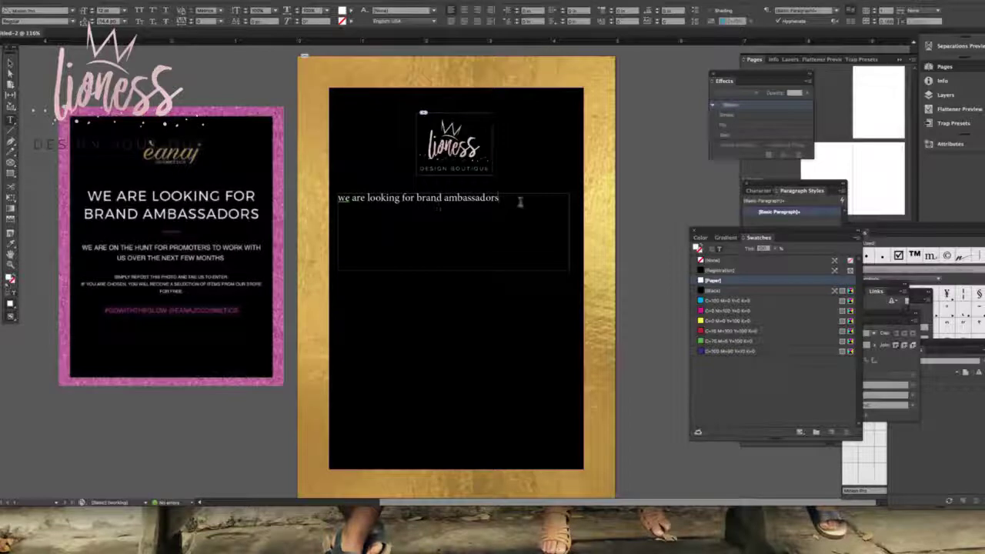
{"action": "left_click_drag", "start_coordinate": [509, 197], "coordinate": [335, 197]}
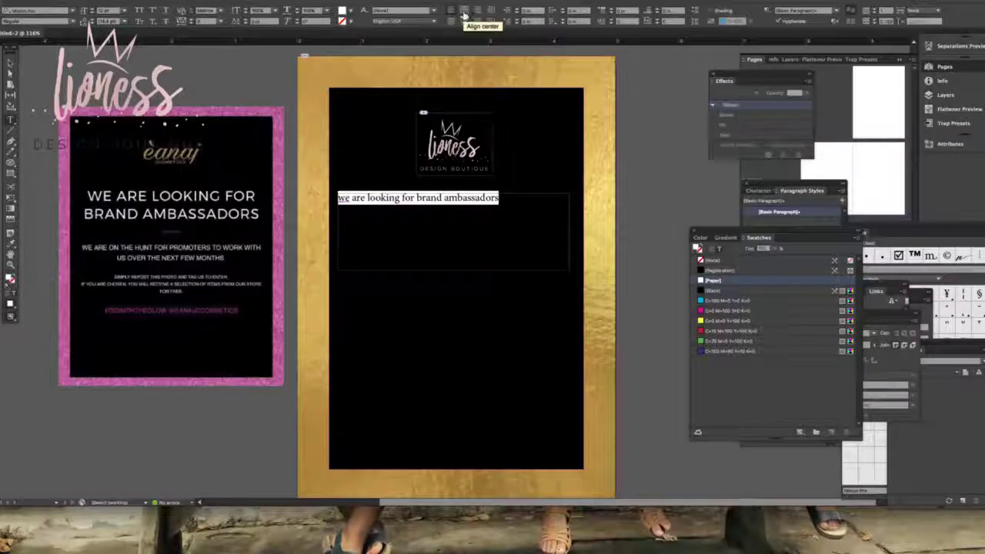
{"action": "left_click", "coordinate": [462, 12]}
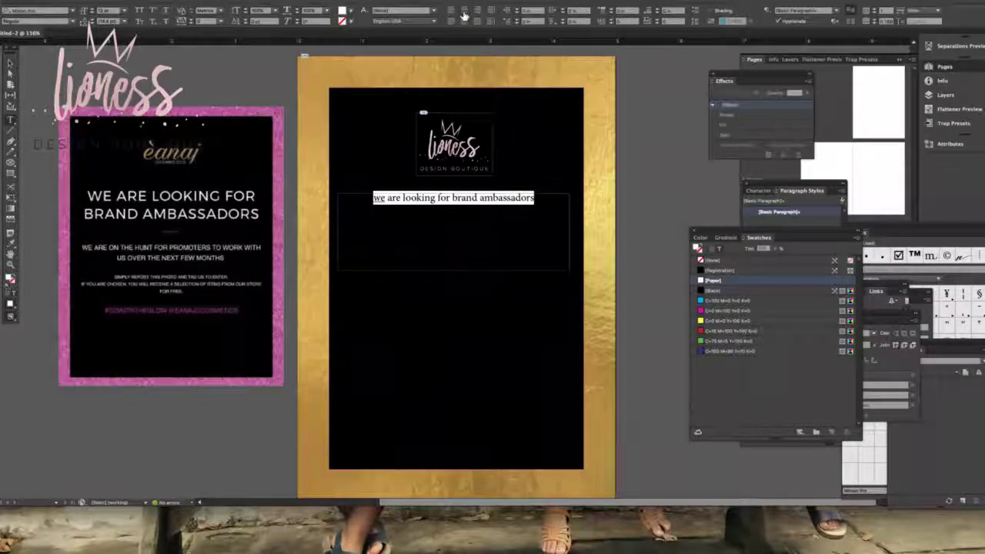
Set the headline below the logo in all caps and the Raleway font
{"action": "left_click", "coordinate": [139, 12]}
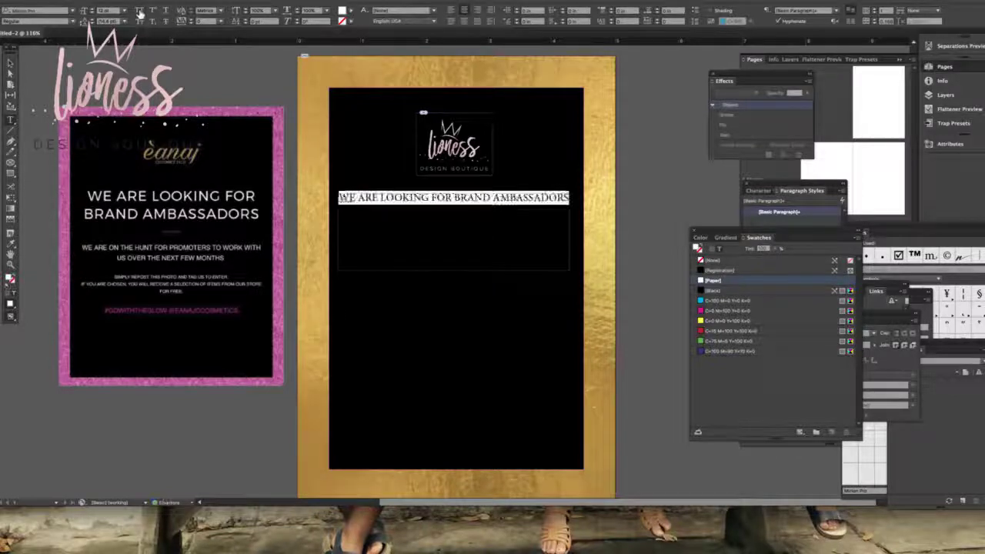
{"action": "left_click", "coordinate": [70, 11]}
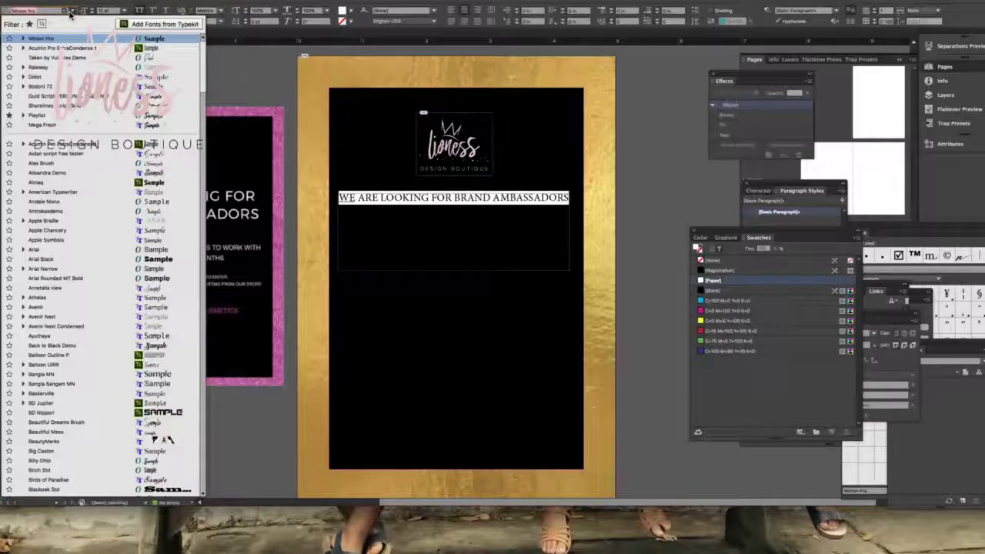
{"action": "left_click_drag", "start_coordinate": [204, 86], "coordinate": [202, 68]}
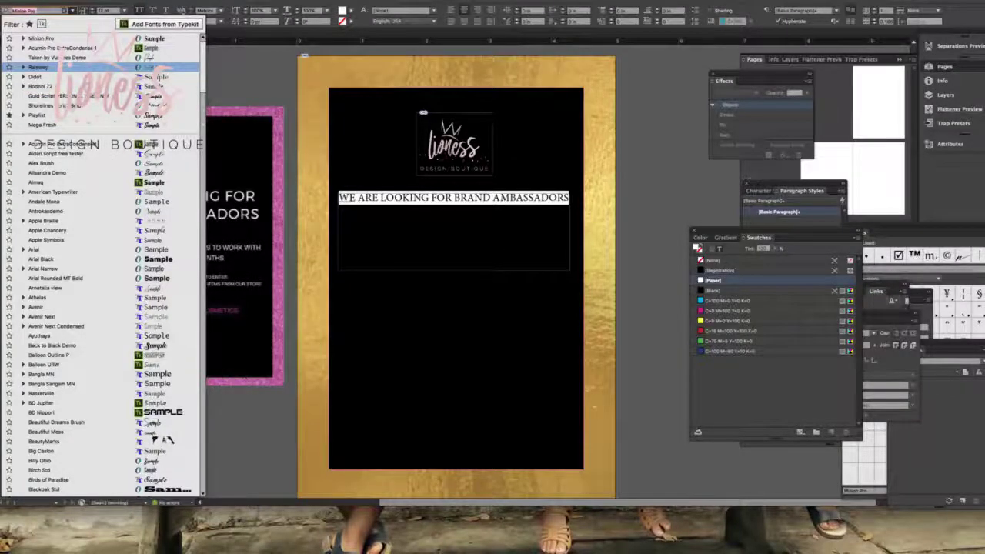
{"action": "key", "text": "Return"}
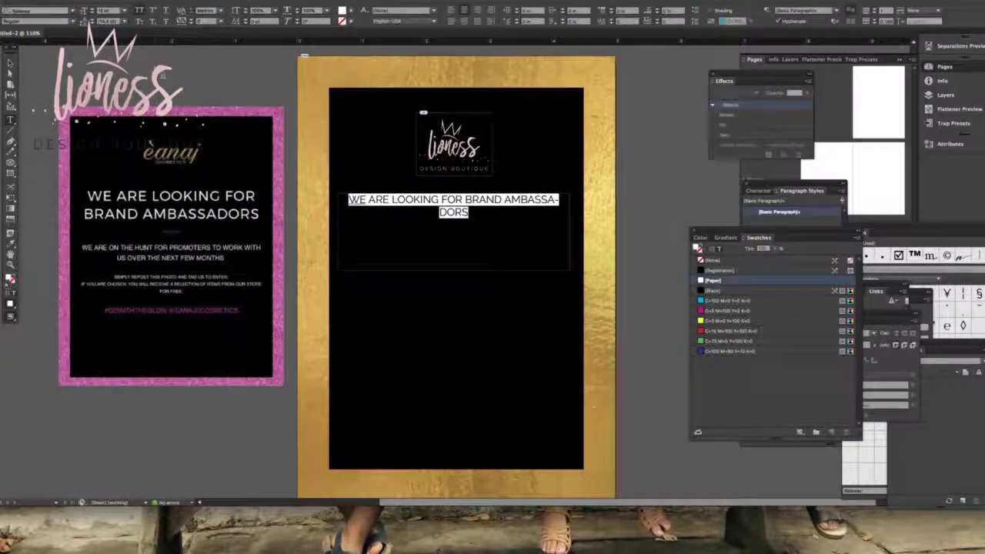
Increase the headline's font size to 16 pt
{"action": "left_click", "coordinate": [92, 11]}
{"action": "left_click", "coordinate": [92, 11]}
{"action": "left_click", "coordinate": [92, 11]}
{"action": "left_click", "coordinate": [92, 11]}
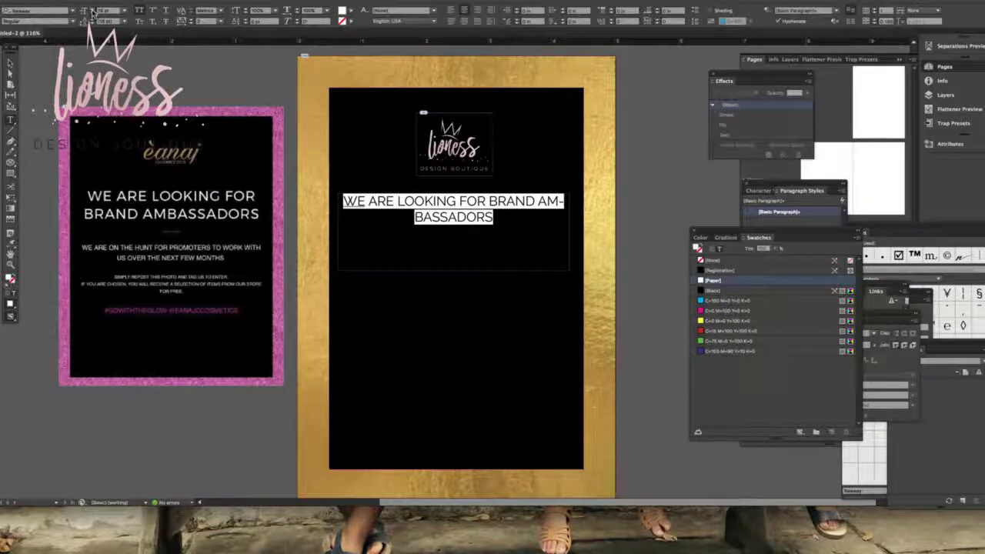
{"action": "left_click", "coordinate": [91, 11]}
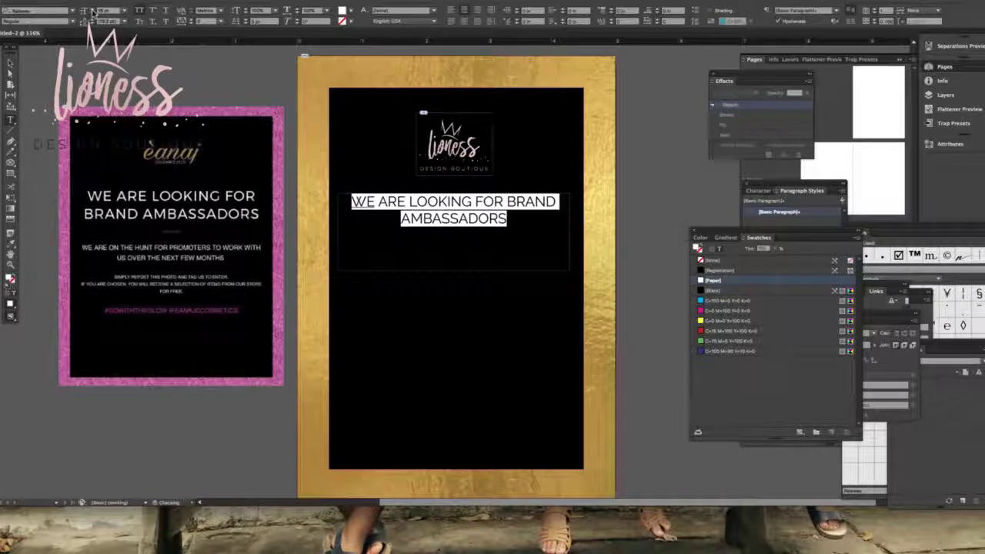
Break the headline into two lines before "BRAND" and shorten its text frame to fit the two lines
{"action": "left_click", "coordinate": [504, 200]}
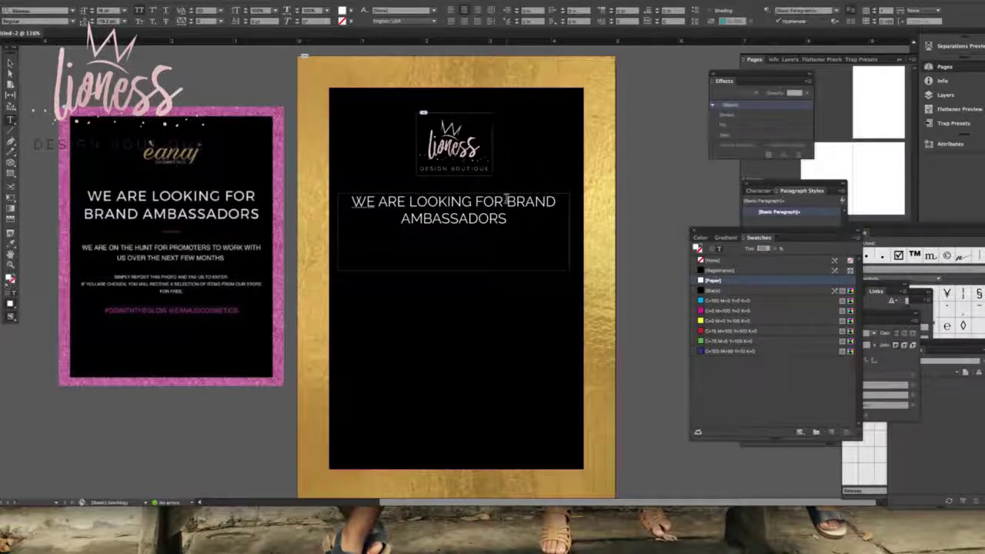
{"action": "key", "text": "BackSpace"}
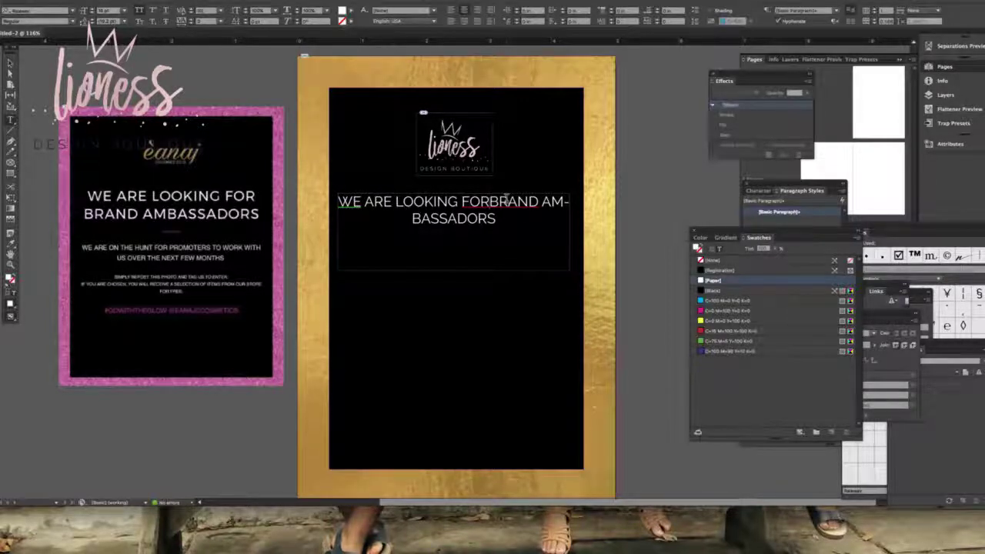
{"action": "key", "text": "Return"}
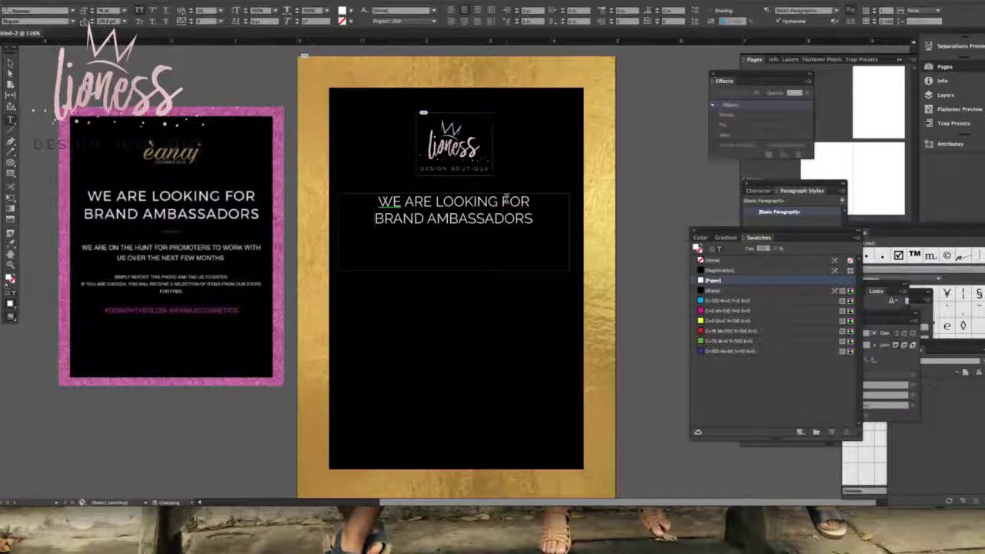
{"action": "left_click", "coordinate": [10, 62]}
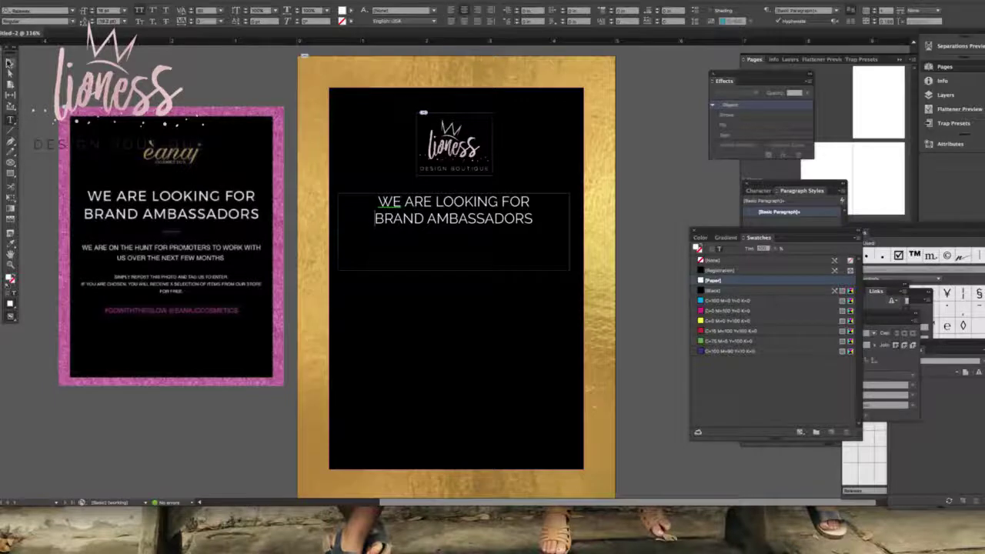
{"action": "mouse_move", "coordinate": [453, 272]}
{"action": "left_mouse_down"}
{"action": "mouse_move", "coordinate": [454, 227]}
{"action": "mouse_move", "coordinate": [459, 259]}
{"action": "left_mouse_up"}
{"action": "left_click", "coordinate": [459, 260]}
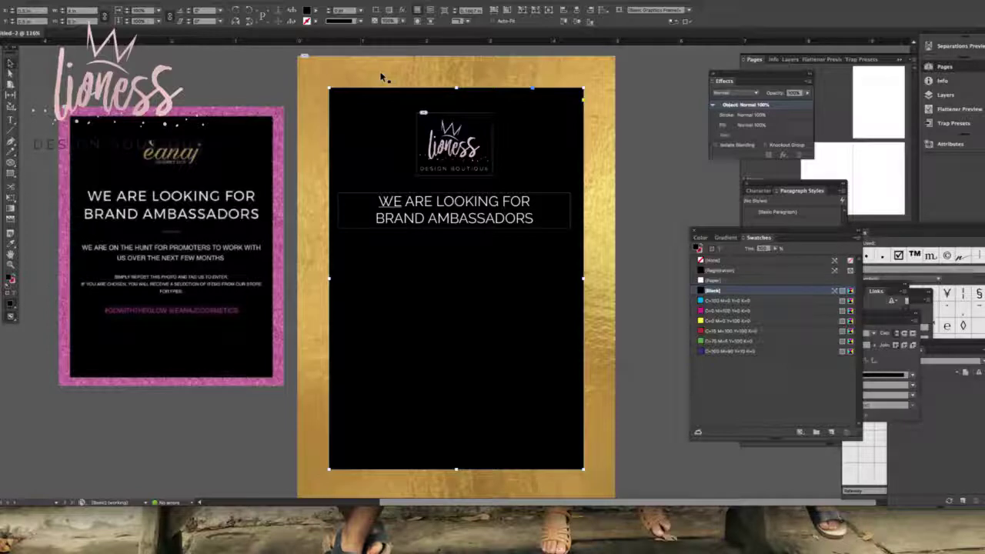
Draw a horizontal line about 0.65 in long below the headline and give it a 1 pt gold stroke sampled from the border
{"action": "left_click", "coordinate": [13, 139]}
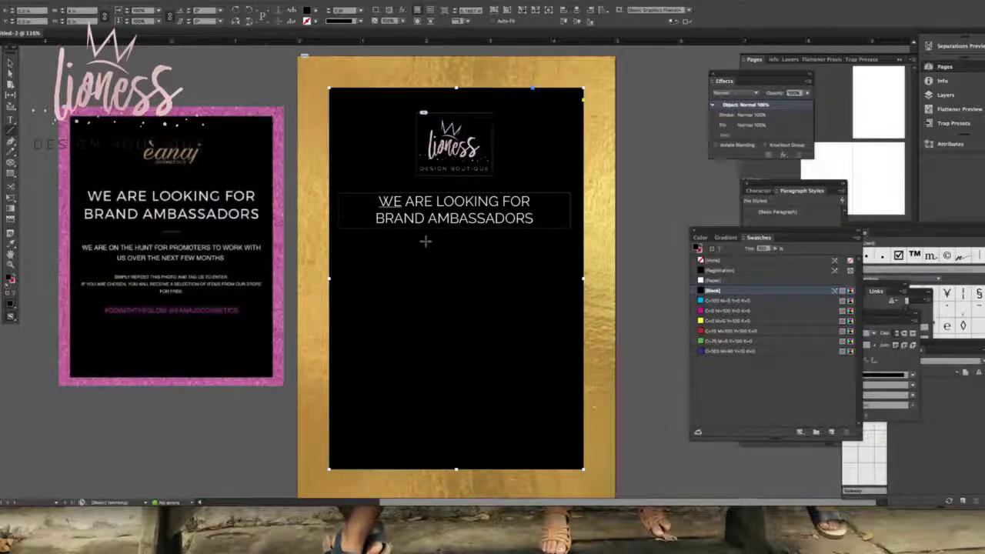
{"action": "left_click_drag", "start_coordinate": [425, 241], "coordinate": [466, 241]}
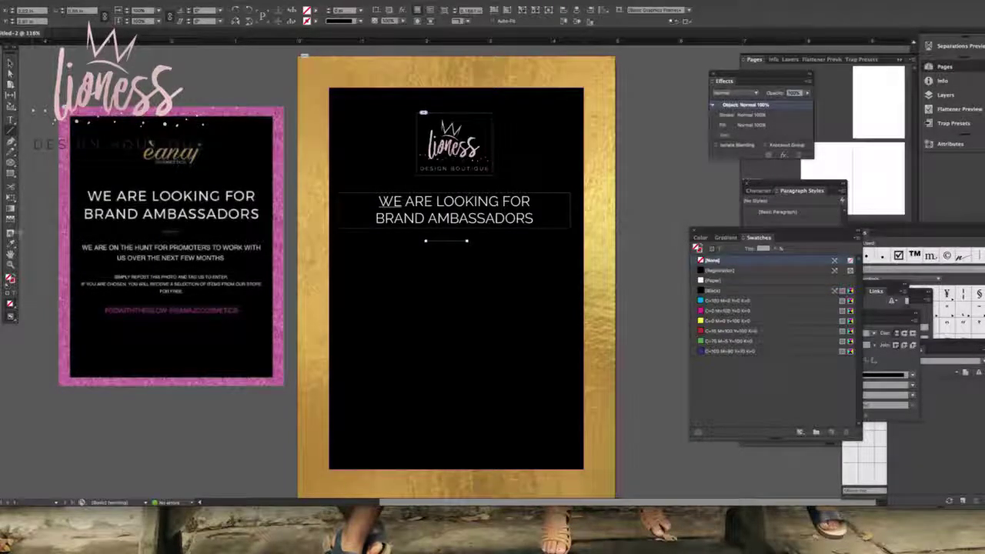
{"action": "left_click", "coordinate": [17, 245]}
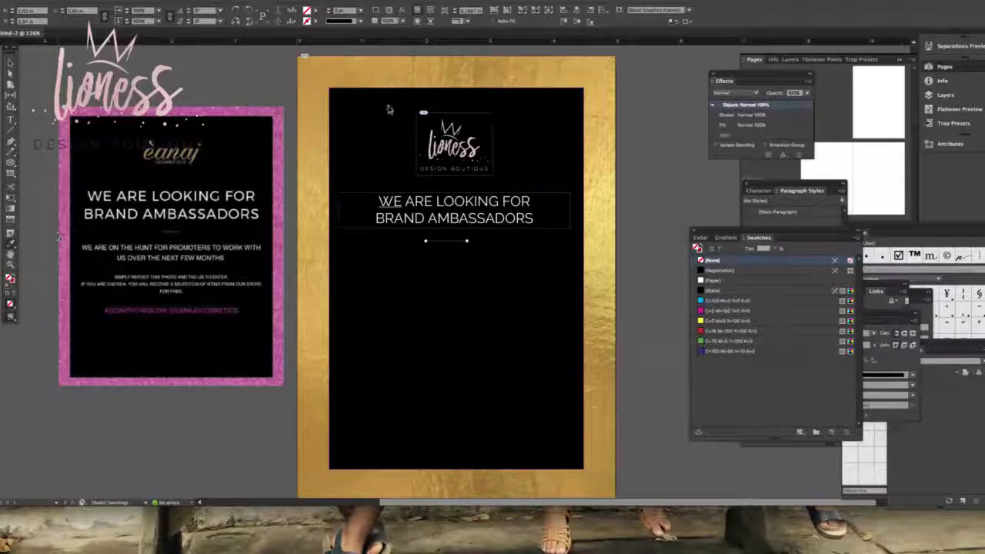
{"action": "left_click", "coordinate": [412, 68]}
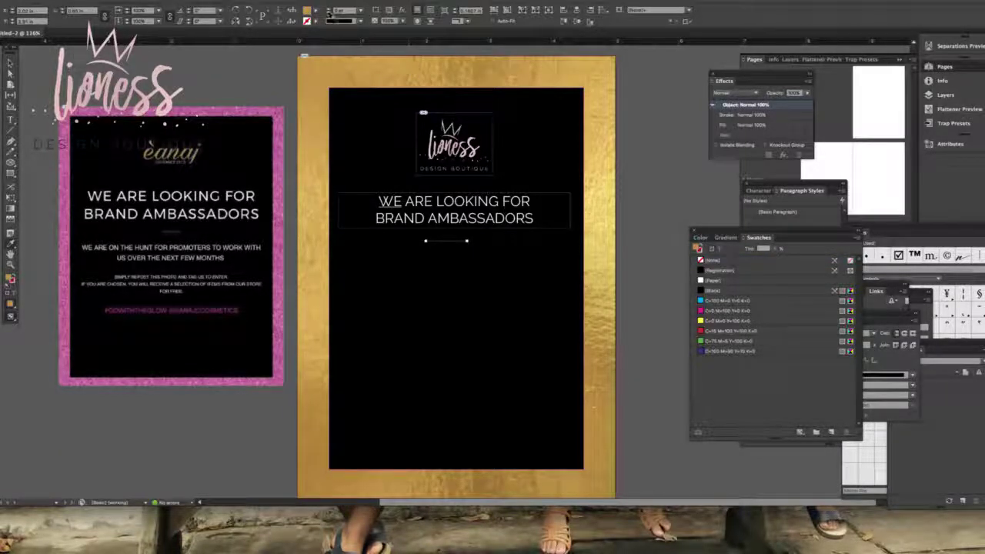
{"action": "key", "text": "slash"}
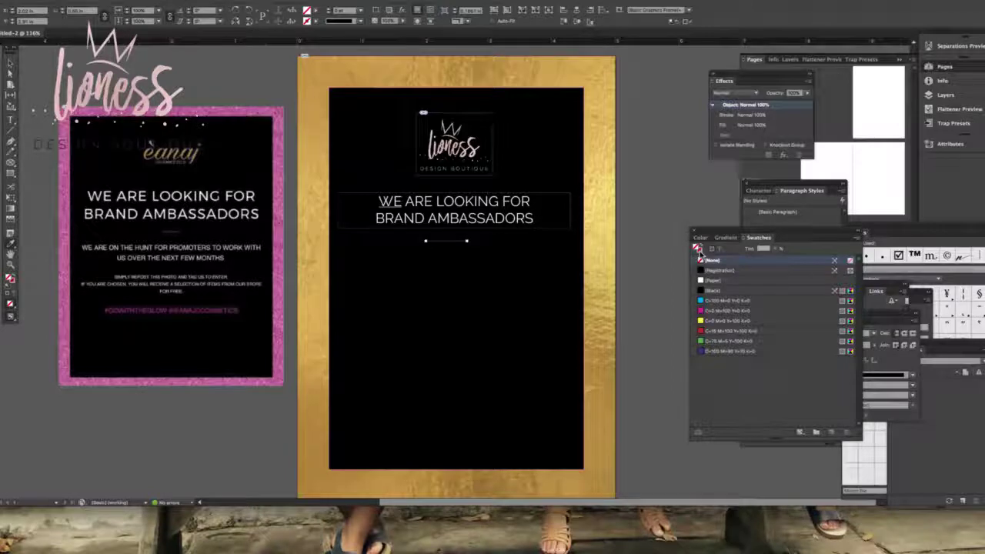
{"action": "left_click", "coordinate": [347, 70]}
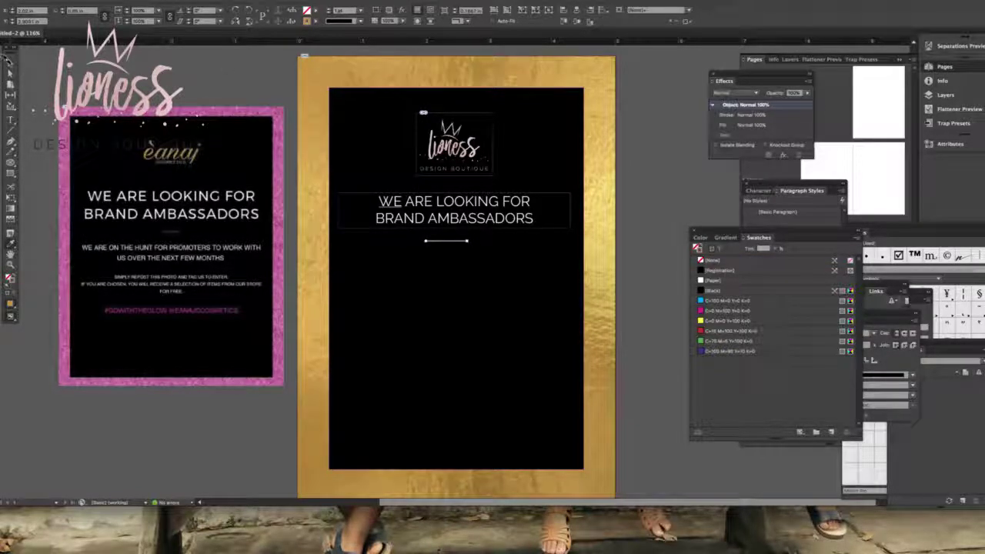
Move the short gold line horizontally to the center beneath the headline
{"action": "left_click", "coordinate": [459, 254]}
{"action": "left_click", "coordinate": [455, 242]}
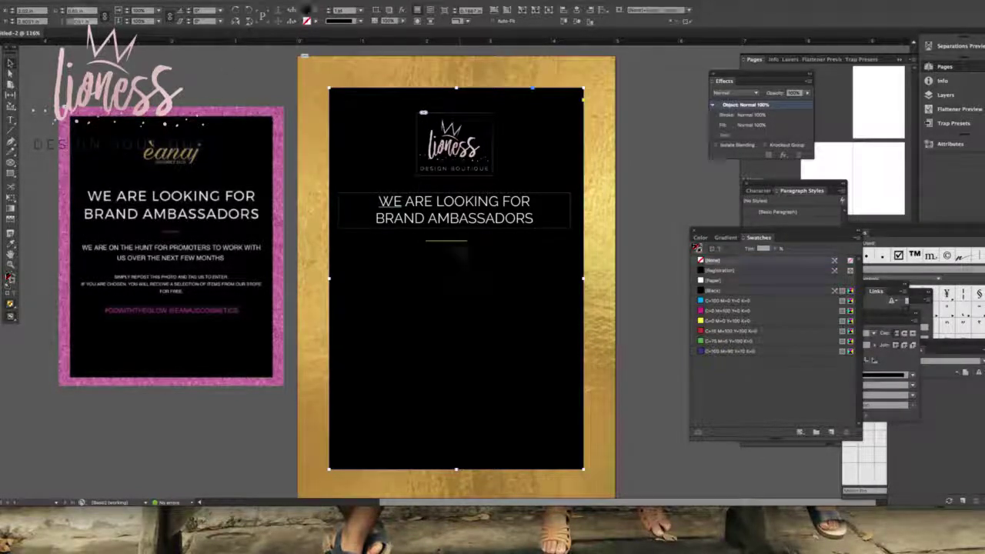
{"action": "left_click_drag", "start_coordinate": [459, 244], "coordinate": [473, 247]}
{"action": "left_click", "coordinate": [459, 254]}
{"action": "key", "text": "x"}
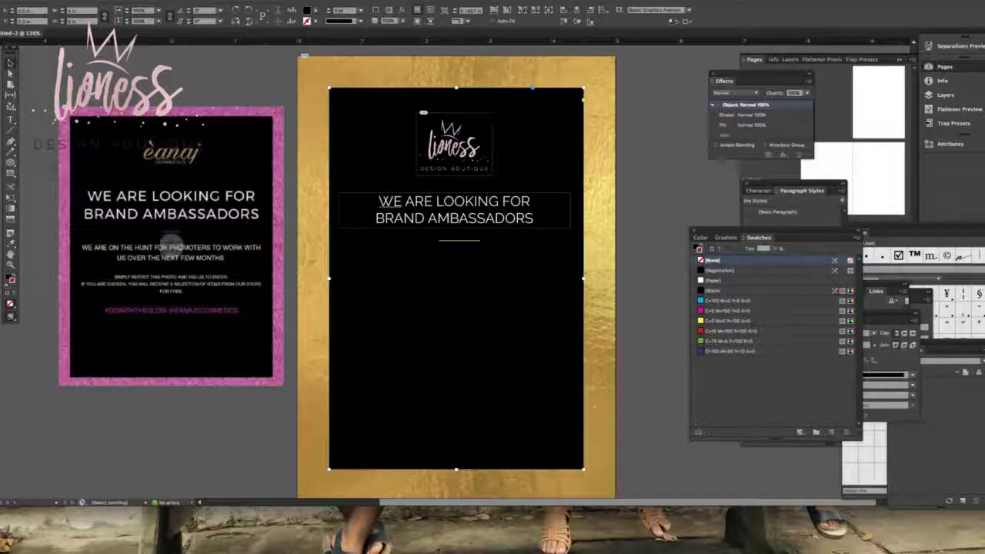
Draw a text frame about 3.5 in wide and 1.6 in high below the gold line and set its text color to Paper
{"action": "key", "text": "t"}
{"action": "left_click_drag", "start_coordinate": [345, 256], "coordinate": [570, 360]}
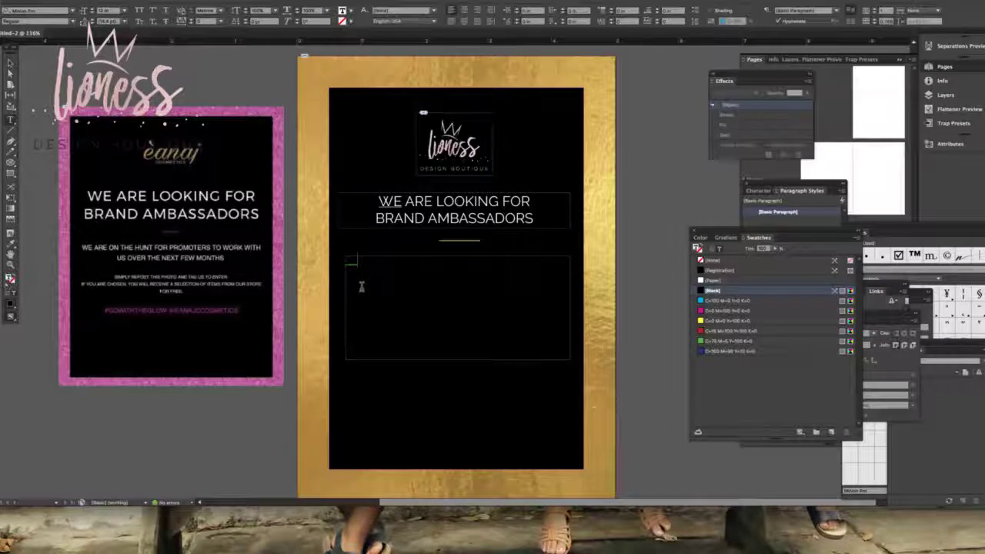
{"action": "left_click_drag", "start_coordinate": [335, 260], "coordinate": [367, 267]}
{"action": "left_click", "coordinate": [707, 280]}
{"action": "left_click", "coordinate": [423, 264]}
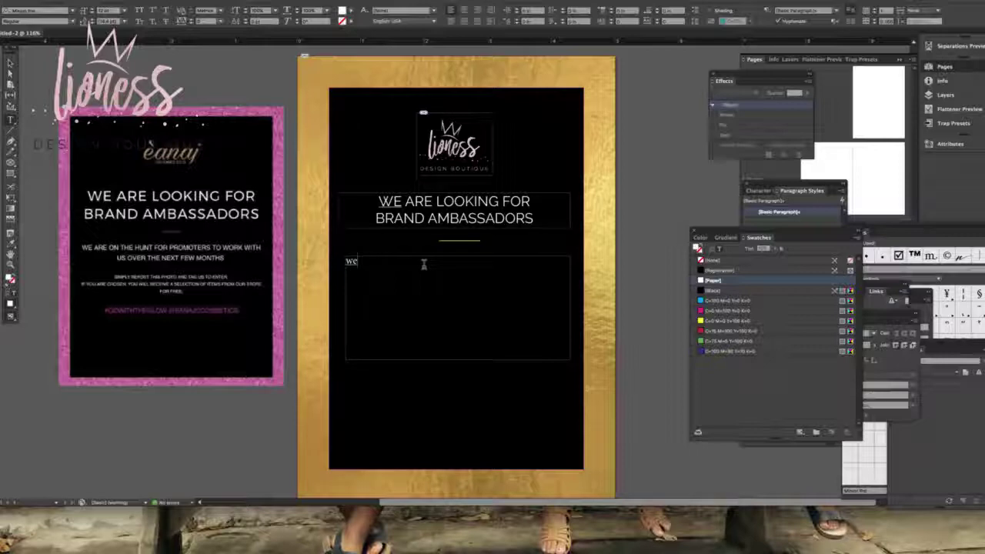
Enter "we are on the hunt fot promoters to work with us over the nest few months" in the lower text frame, followed by a blank line
{"action": "type", "text": "are o"}
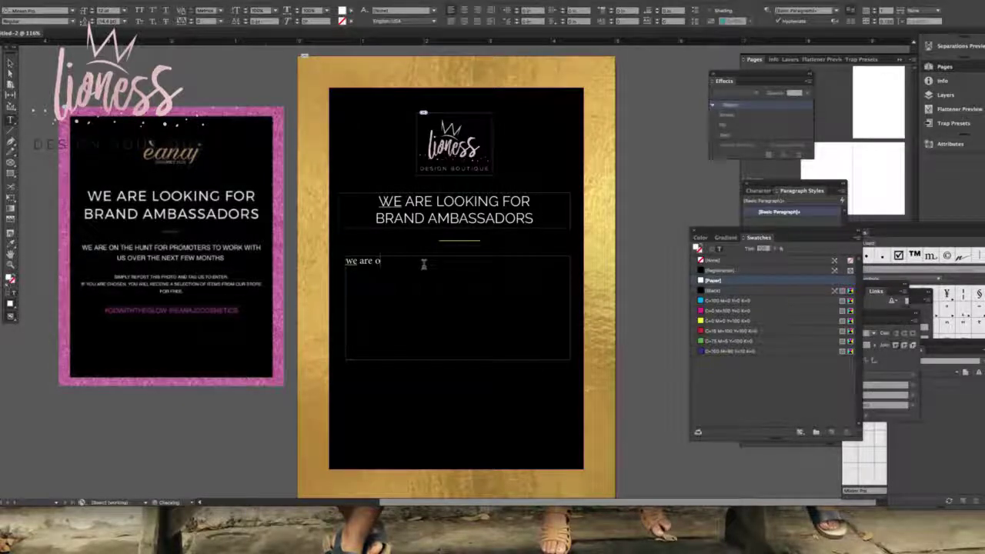
{"action": "type", "text": "n the "}
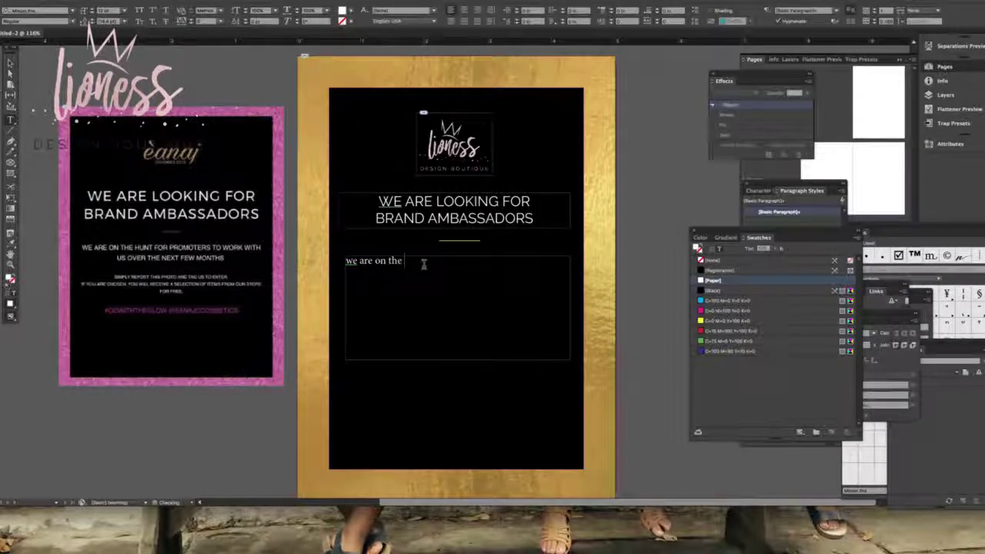
{"action": "type", "text": "hunt fot promoters"}
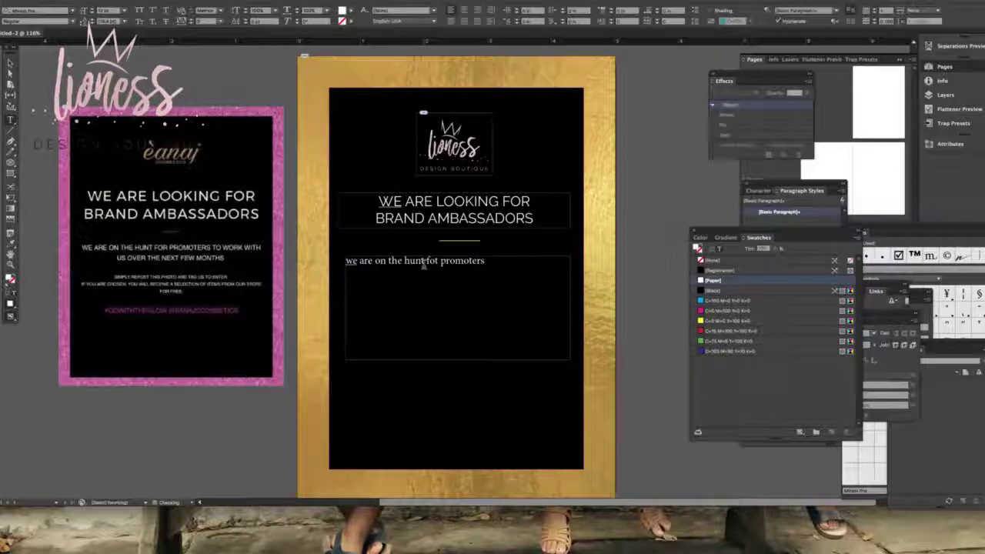
{"action": "type", "text": " to work"}
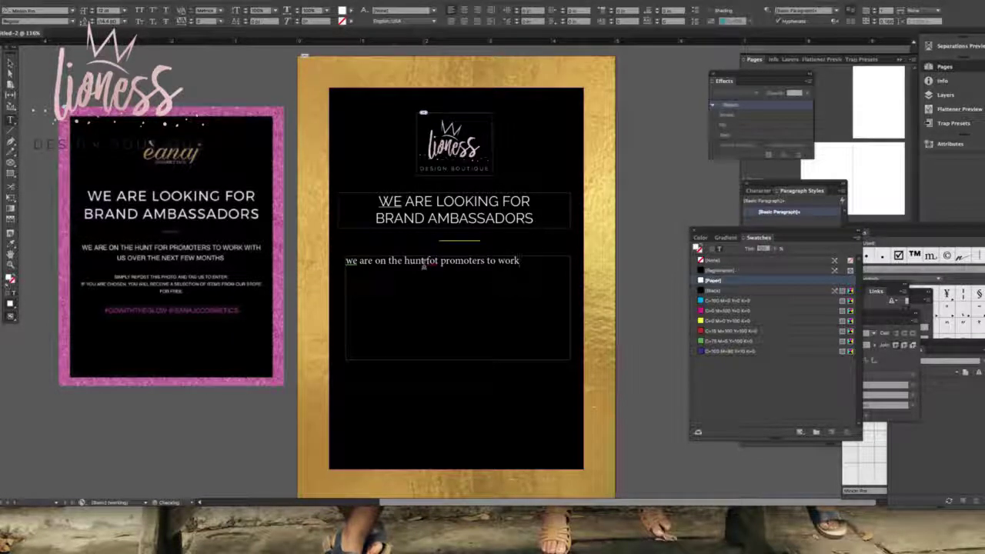
{"action": "type", "text": " with us"}
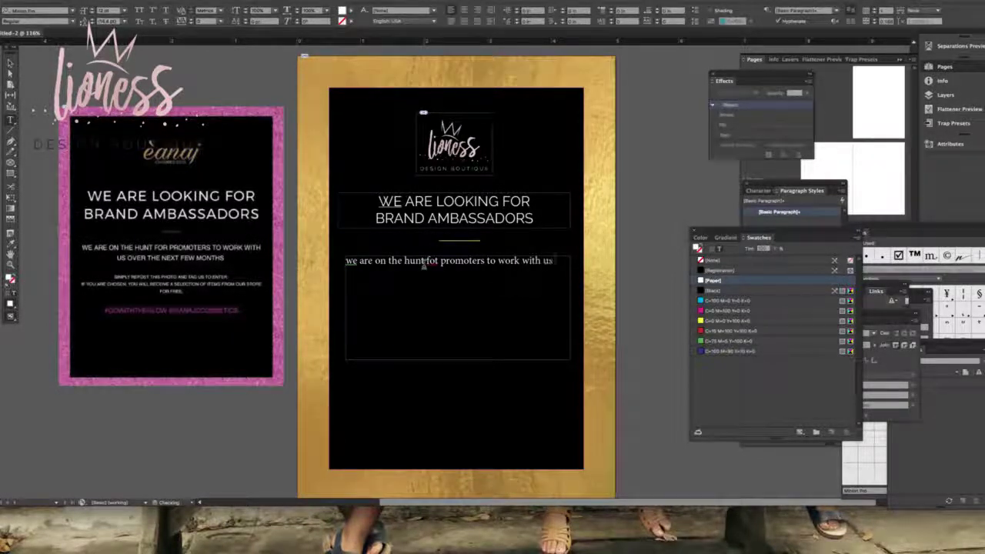
{"action": "type", "text": " oer"}
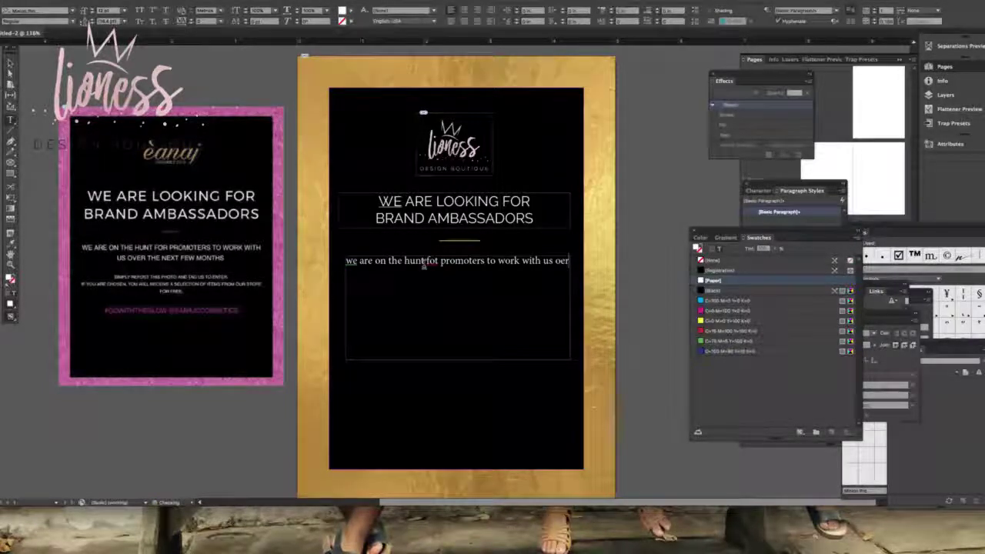
{"action": "key", "text": "BackSpace"}
{"action": "type", "text": "ver th"}
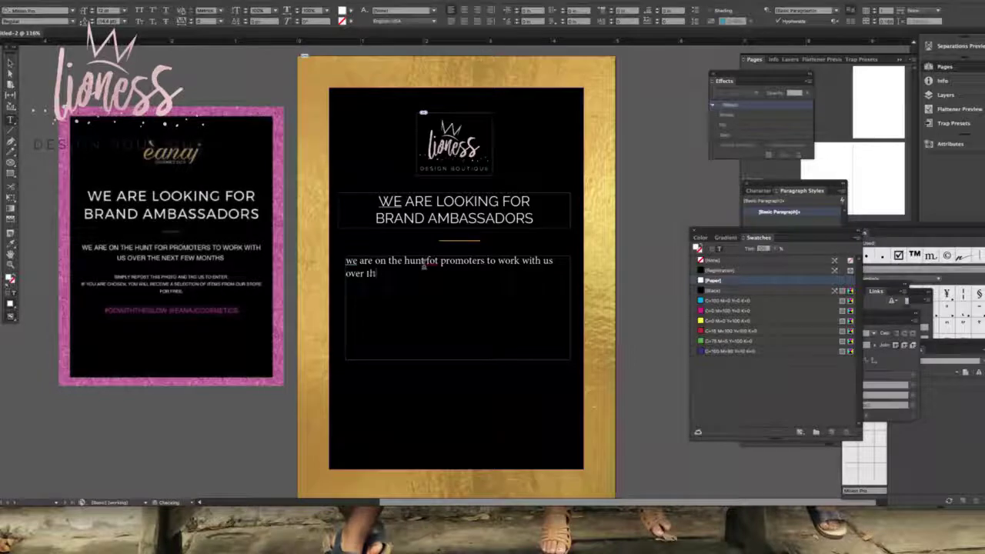
{"action": "type", "text": "e nest few months"}
{"action": "key", "text": "Return"}
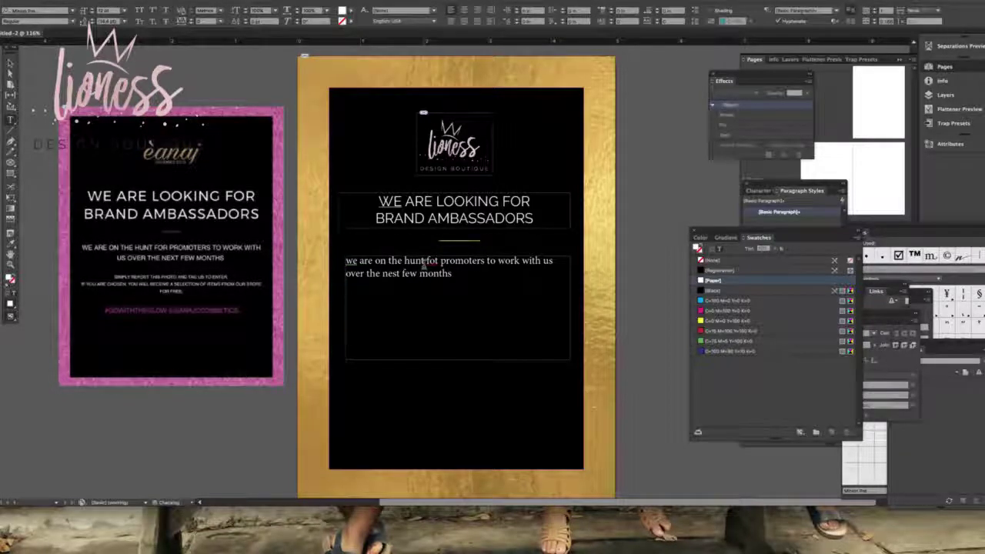
{"action": "key", "text": "Return"}
{"action": "type", "text": "simply re"}
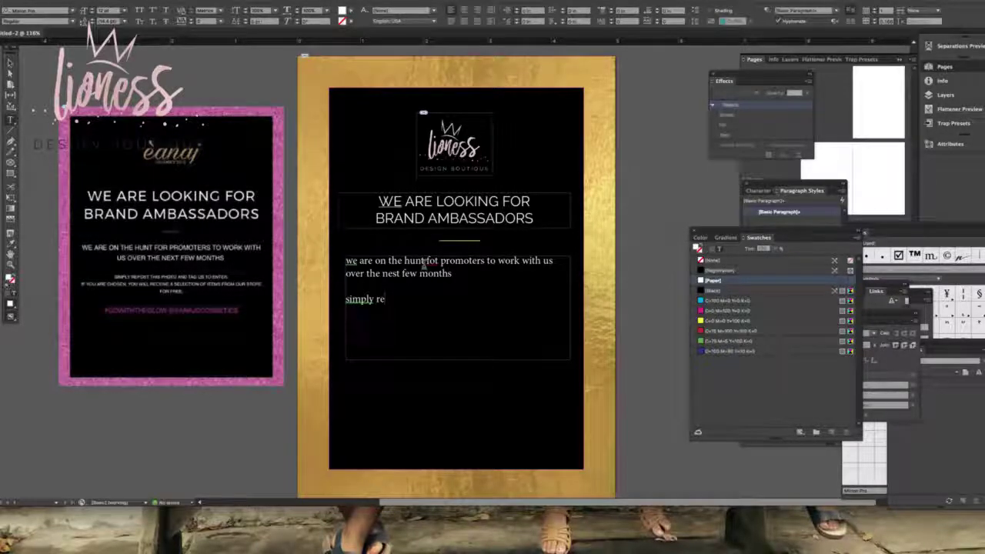
{"action": "key", "text": "BackSpace"}
{"action": "key", "text": "BackSpace"}
{"action": "key", "text": "BackSpace"}
{"action": "key", "text": "BackSpace"}
{"action": "key", "text": "BackSpace"}
{"action": "key", "text": "BackSpace"}
{"action": "key", "text": "BackSpace"}
{"action": "key", "text": "BackSpace"}
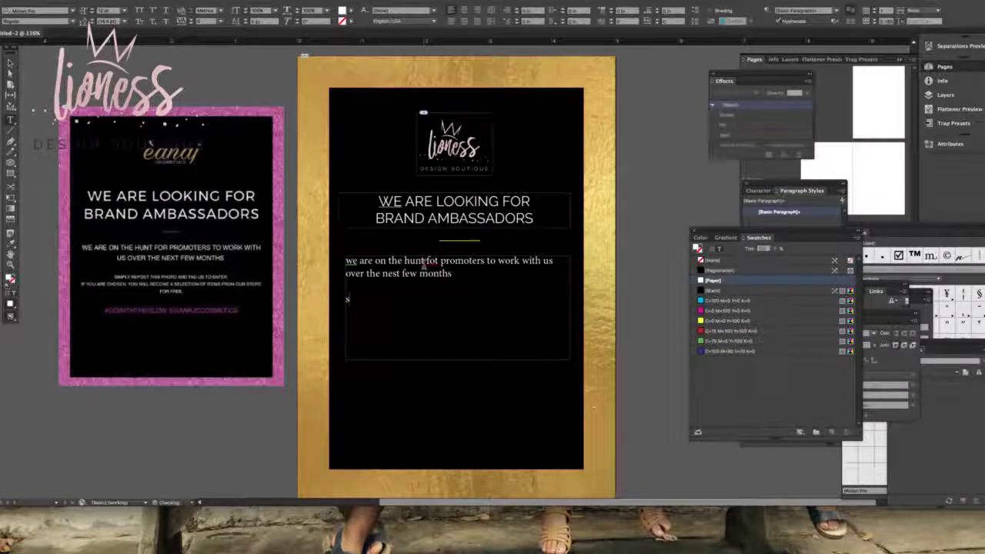
{"action": "key", "text": "BackSpace"}
{"action": "type", "text": "#up"}
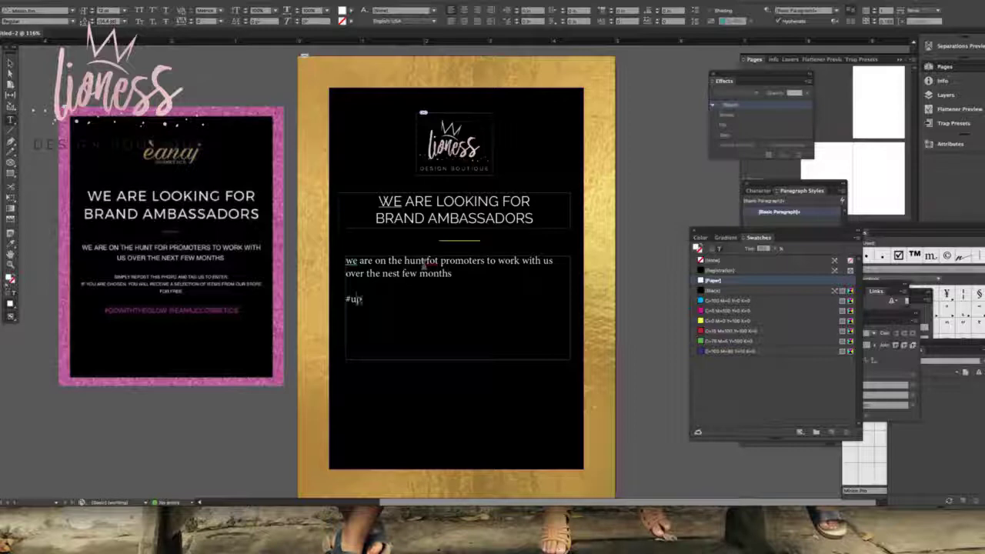
{"action": "type", "text": "anotch"}
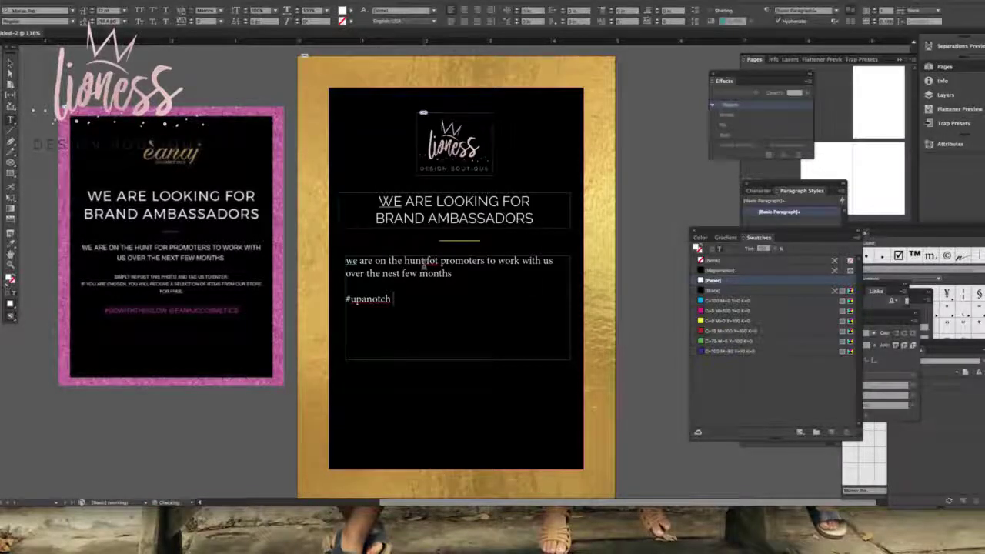
{"action": "type", "text": " @theegoalslayer"}
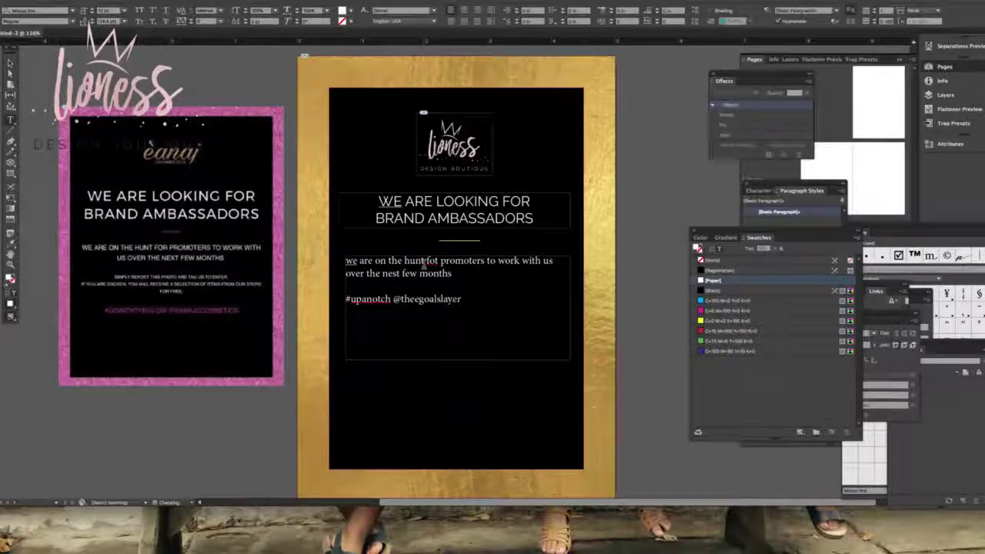
Format all text in the lower text frame as all caps in Raleway, centre-aligned
{"action": "left_click_drag", "start_coordinate": [478, 299], "coordinate": [346, 261]}
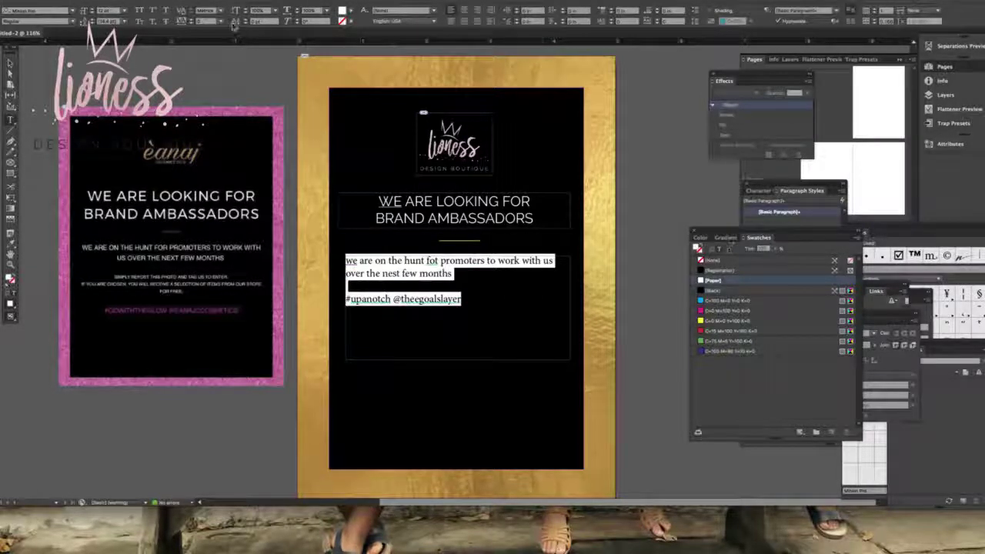
{"action": "left_click", "coordinate": [140, 11]}
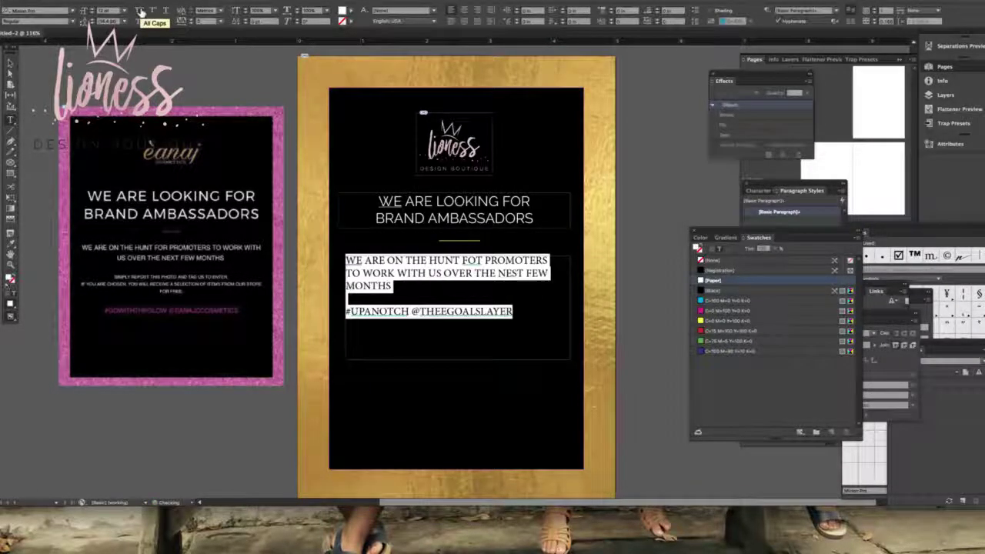
{"action": "left_click", "coordinate": [74, 12]}
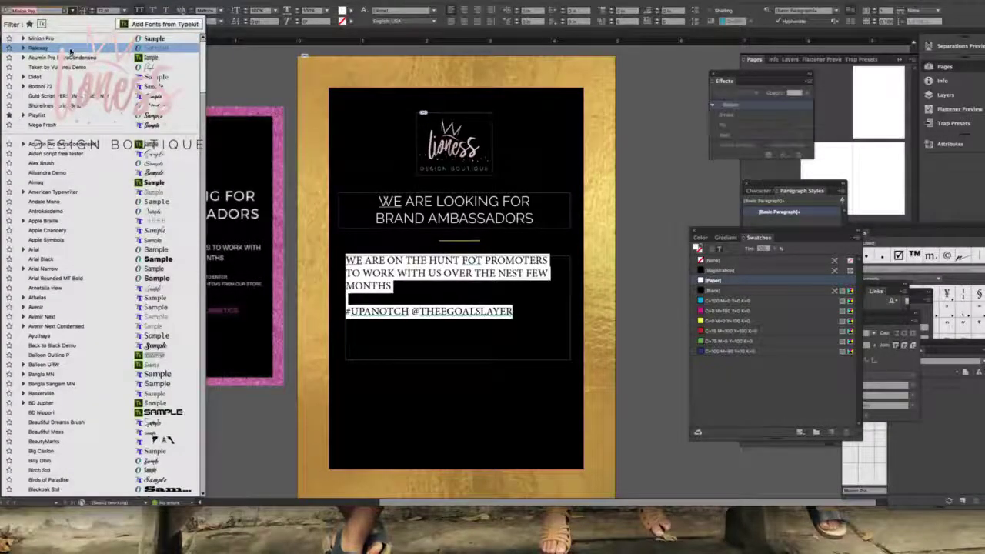
{"action": "left_click", "coordinate": [70, 48]}
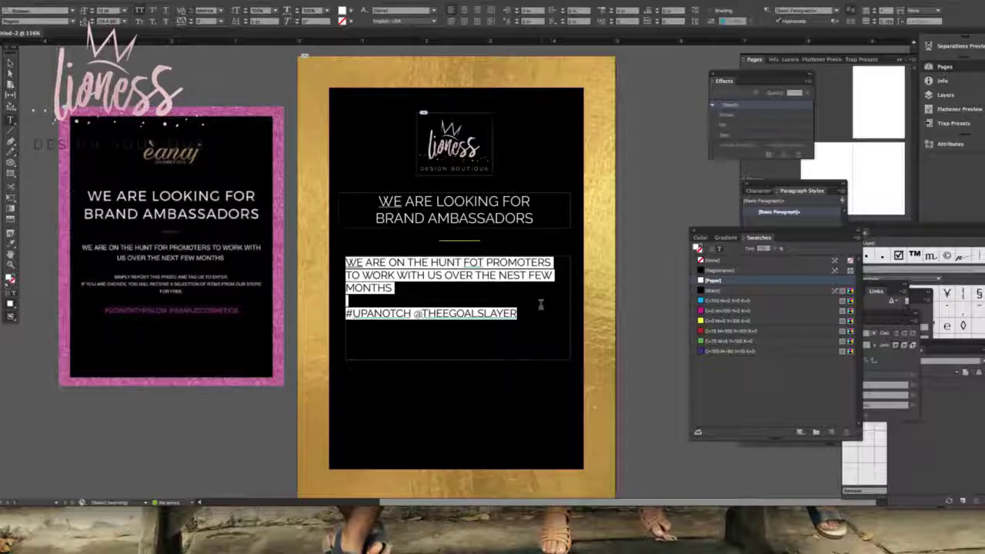
{"action": "left_click", "coordinate": [461, 10]}
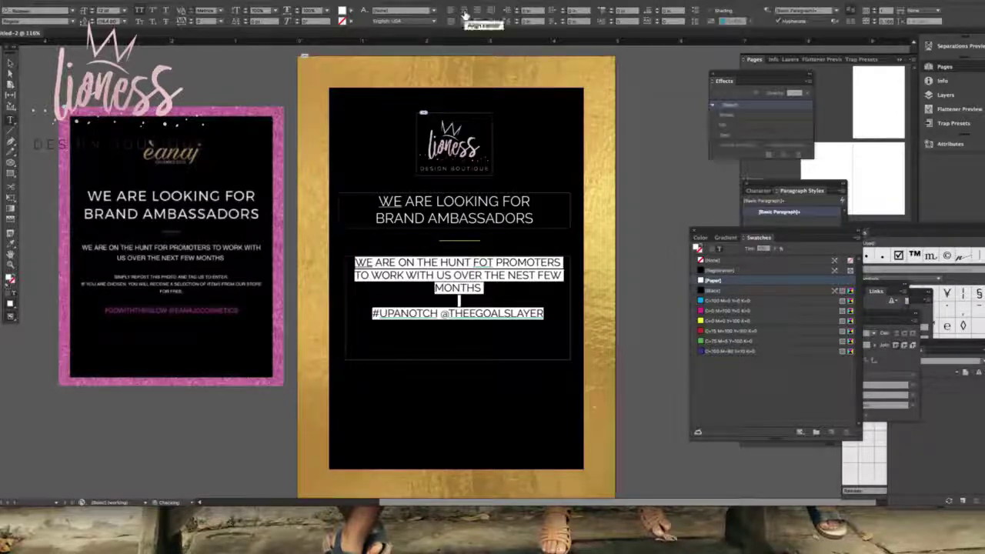
{"action": "left_click", "coordinate": [448, 314]}
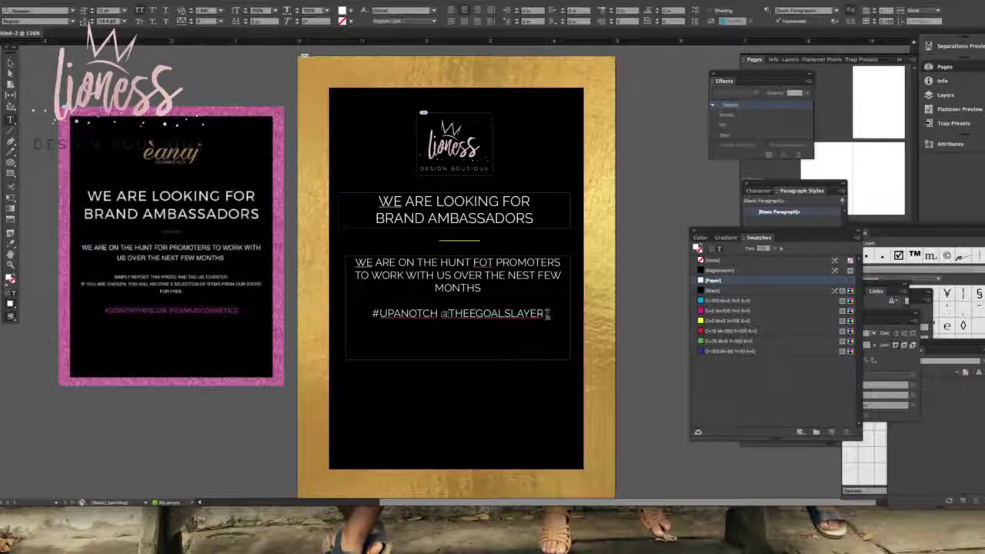
Fill the hashtag line in the lower frame with the gold sampled from the divider line, leaving it without a stroke
{"action": "left_click_drag", "start_coordinate": [545, 317], "coordinate": [356, 315]}
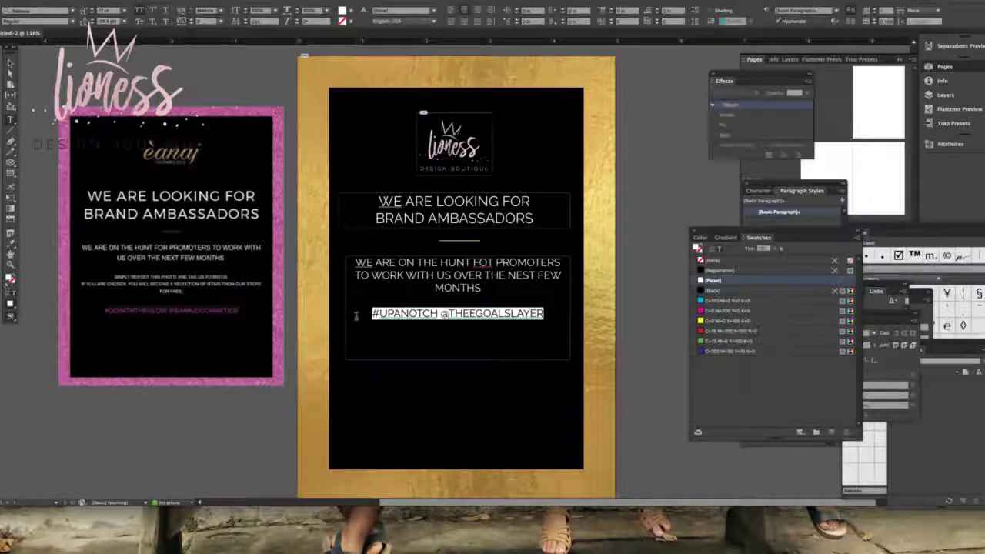
{"action": "left_click", "coordinate": [10, 242]}
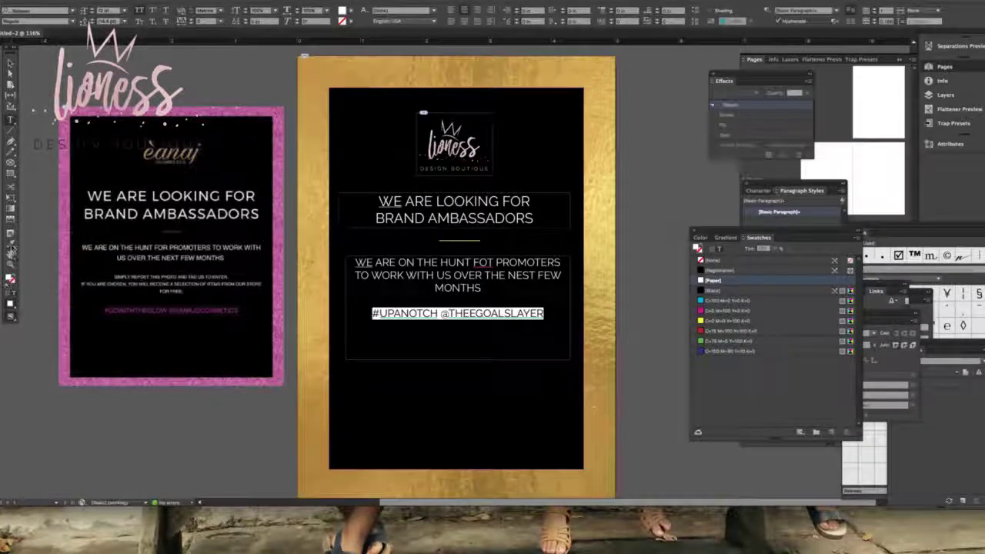
{"action": "left_click", "coordinate": [467, 239]}
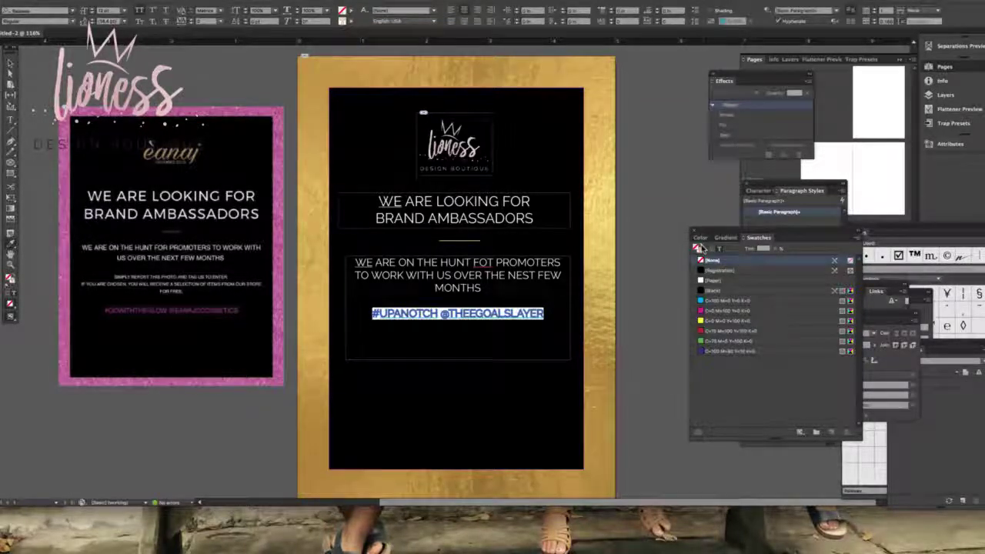
{"action": "left_click", "coordinate": [700, 247]}
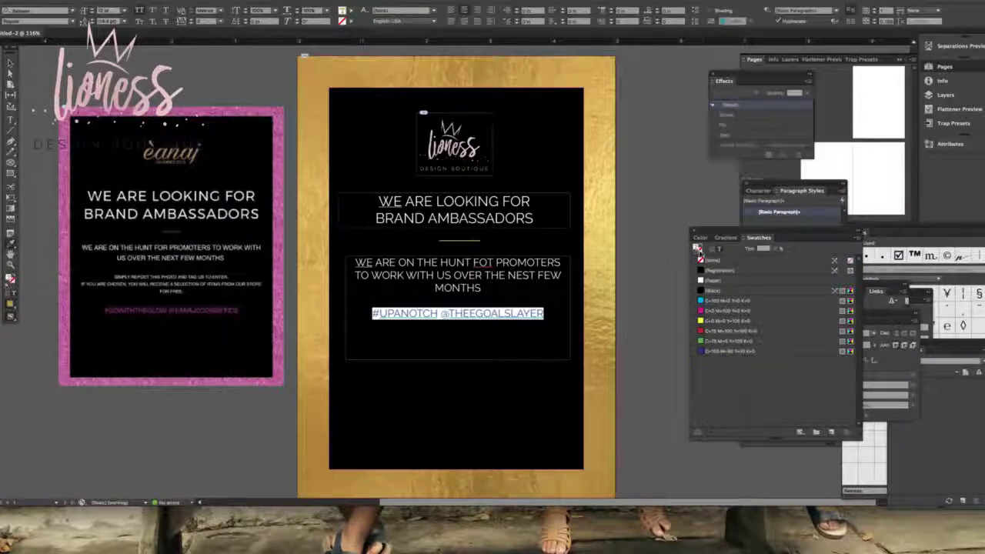
{"action": "left_click", "coordinate": [701, 248]}
{"action": "left_click", "coordinate": [701, 248]}
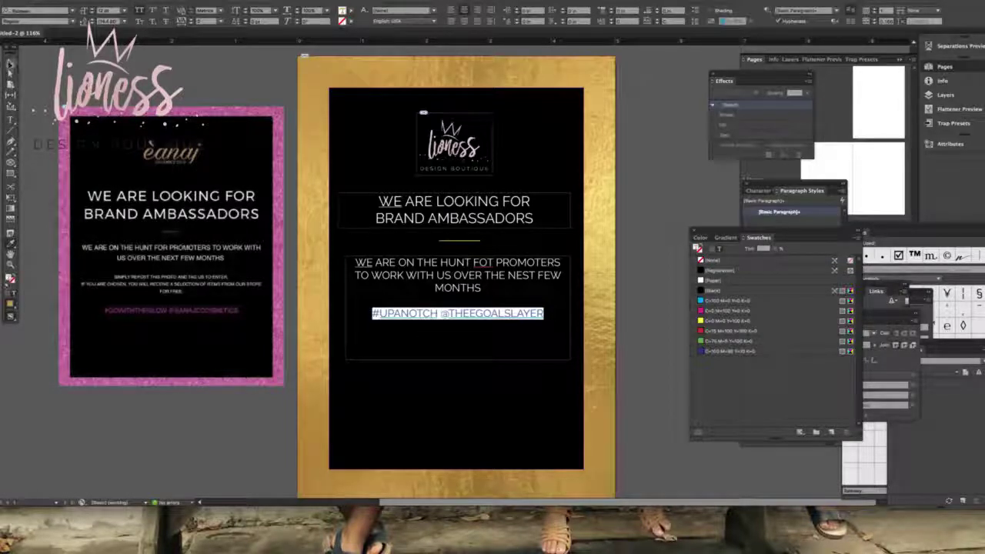
{"action": "key", "text": "Escape"}
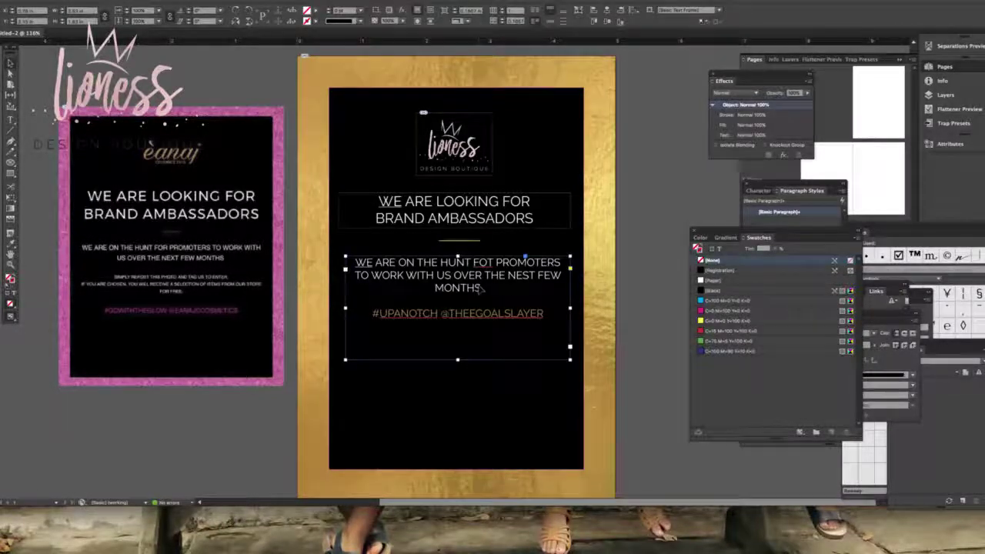
Correct "FOT" to "FOR" in the promoter paragraph and set that paragraph's font size to 14 pt
{"action": "double_click", "coordinate": [491, 264]}
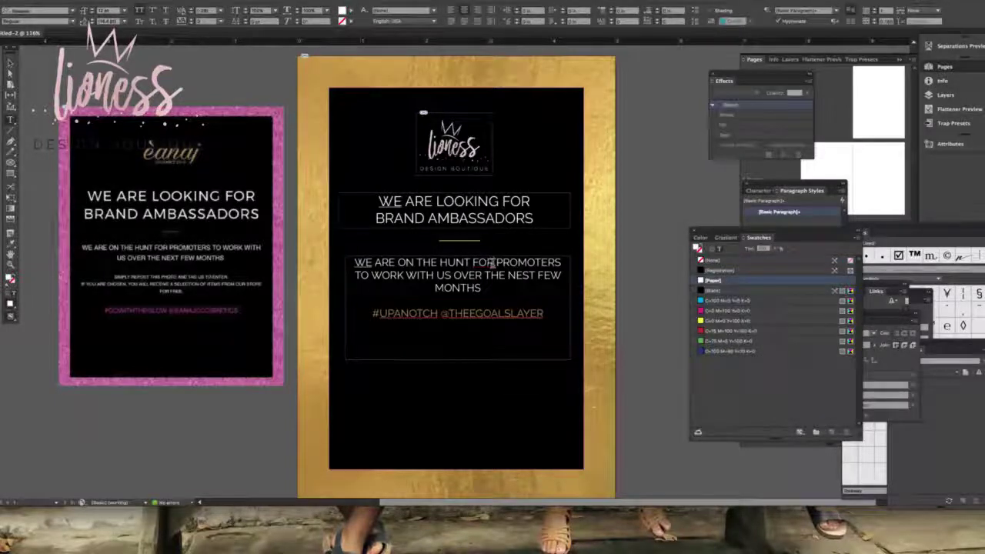
{"action": "key", "text": "ctrl+a"}
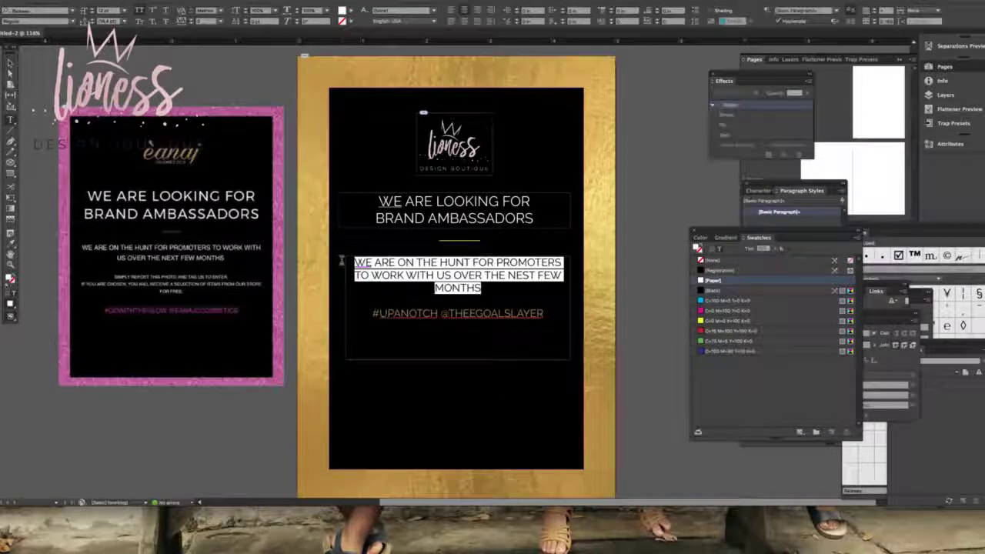
{"action": "left_click", "coordinate": [93, 12]}
{"action": "left_click", "coordinate": [92, 13]}
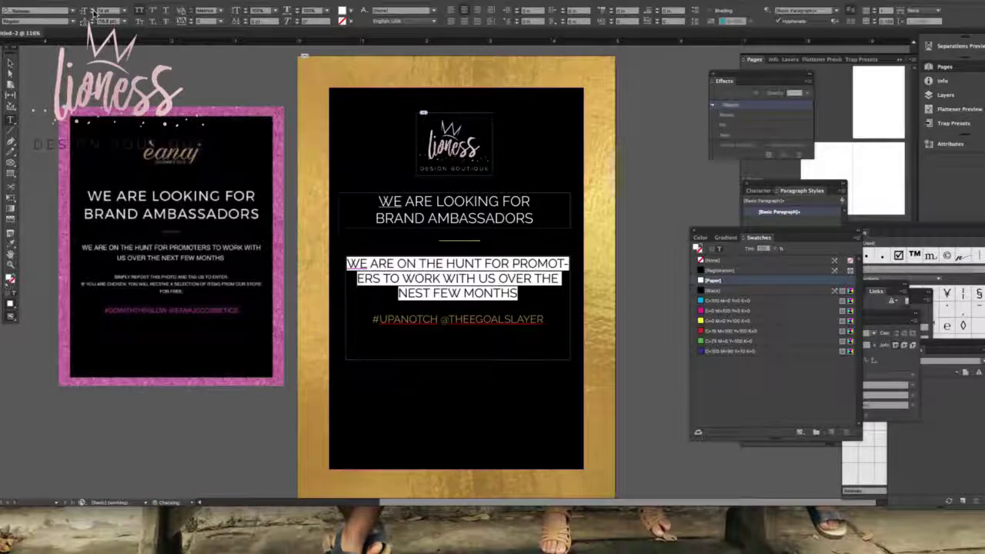
Turn off hyphenation for the promoter paragraph and tighten its leading to 14 pt
{"action": "left_click", "coordinate": [779, 22]}
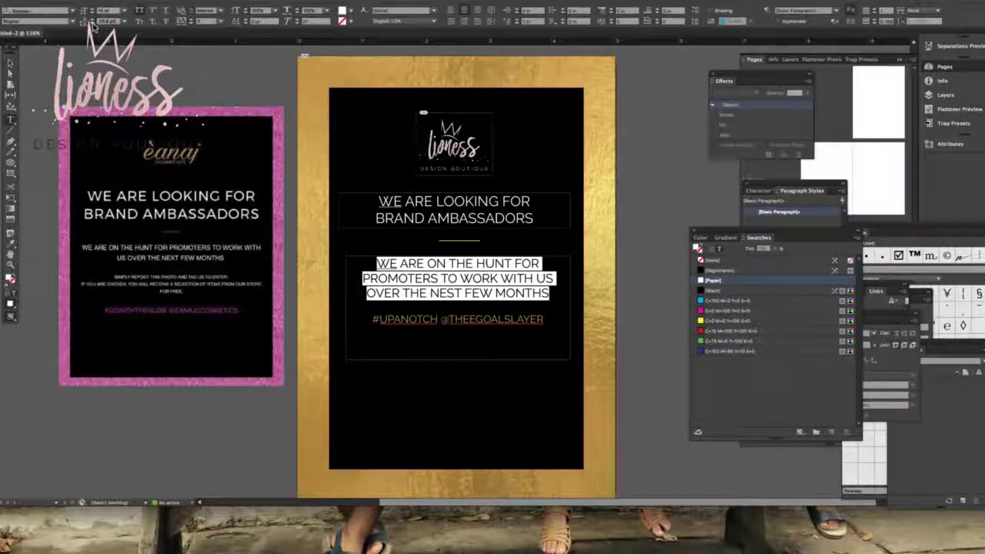
{"action": "left_click", "coordinate": [91, 24]}
{"action": "left_click", "coordinate": [92, 24]}
{"action": "left_click", "coordinate": [92, 24]}
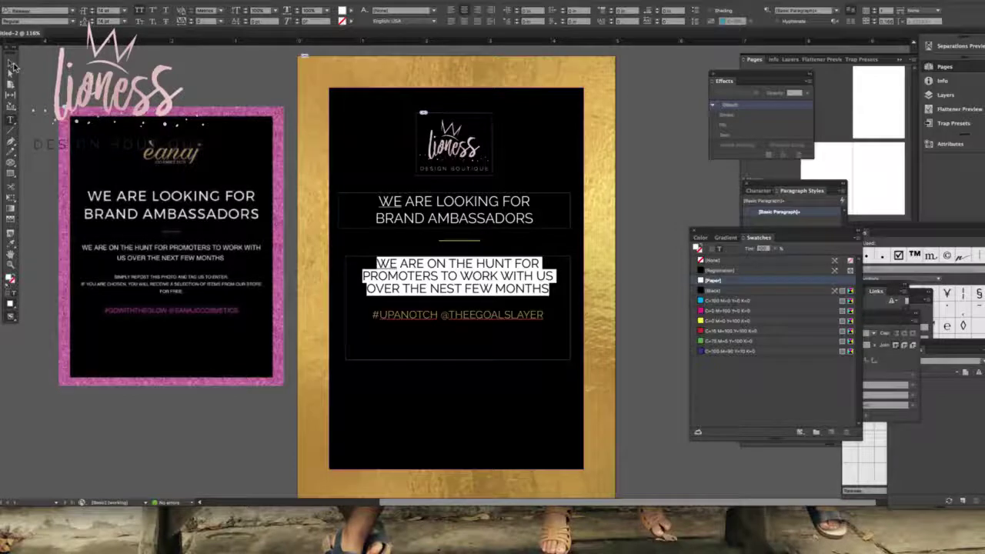
Move the promoter text frame down the black panel, and shift the headline together with the gold divider line lower beneath the logo
{"action": "left_click", "coordinate": [9, 65]}
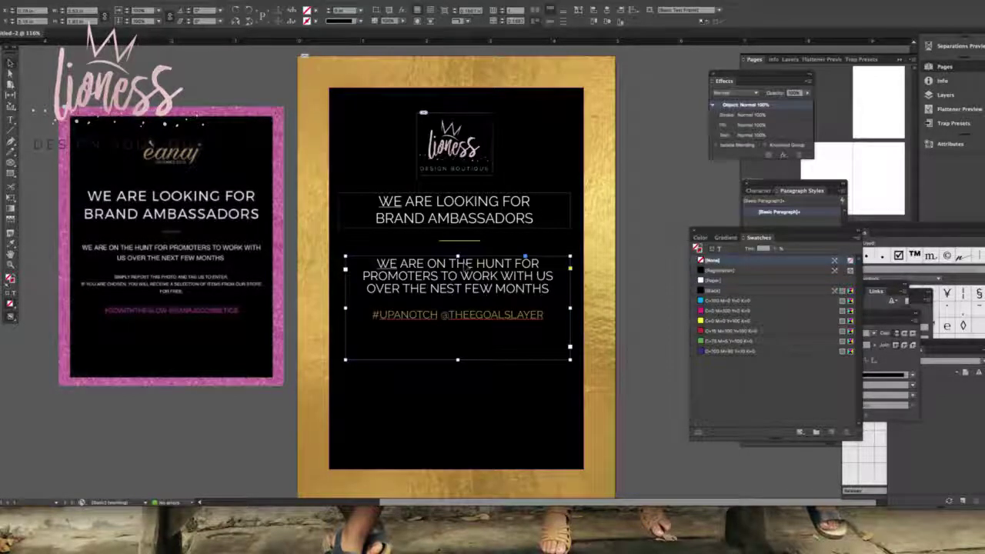
{"action": "left_click_drag", "start_coordinate": [459, 269], "coordinate": [475, 344]}
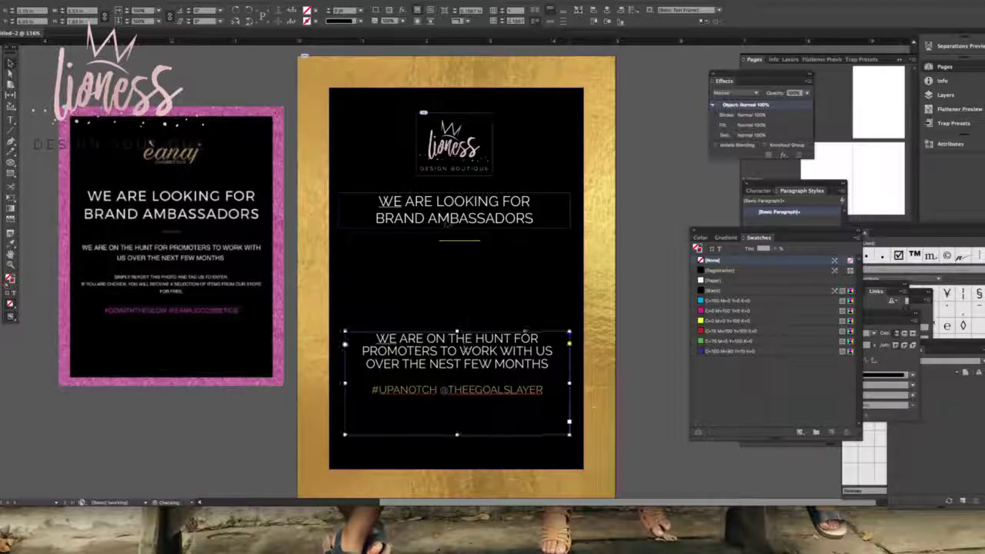
{"action": "left_click", "coordinate": [450, 243]}
{"action": "left_click", "coordinate": [450, 241]}
{"action": "left_click", "coordinate": [447, 222], "text": "shift"}
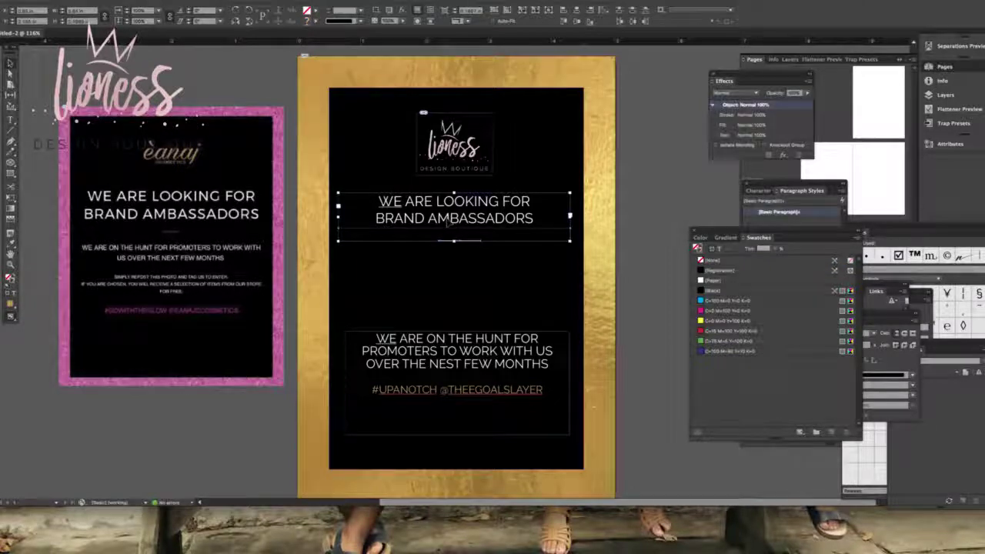
{"action": "left_click_drag", "start_coordinate": [447, 223], "coordinate": [454, 264]}
Raise the promoter text frame closer to the gold divider and lower the Lioness logo slightly
{"action": "left_click", "coordinate": [443, 316]}
{"action": "left_click", "coordinate": [444, 339]}
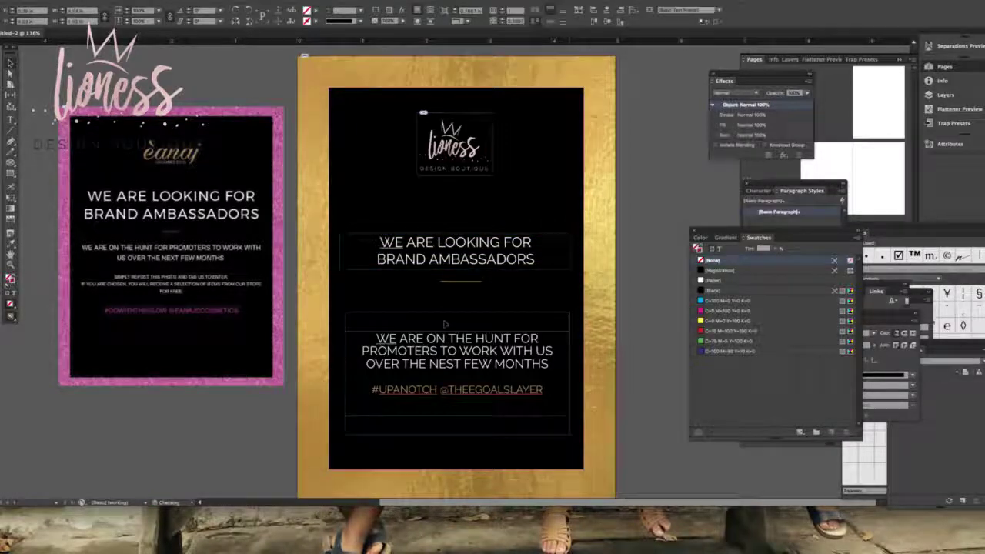
{"action": "left_click_drag", "start_coordinate": [444, 339], "coordinate": [452, 295]}
{"action": "left_click_drag", "start_coordinate": [455, 150], "coordinate": [500, 171]}
Lock the black panel and the gold foil border in place
{"action": "left_click", "coordinate": [510, 177]}
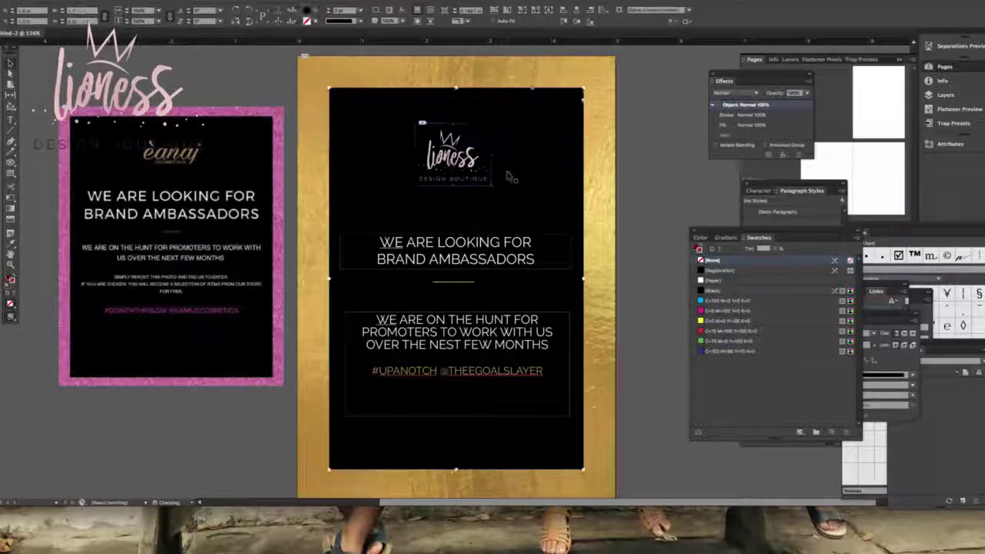
{"action": "left_click", "coordinate": [647, 171]}
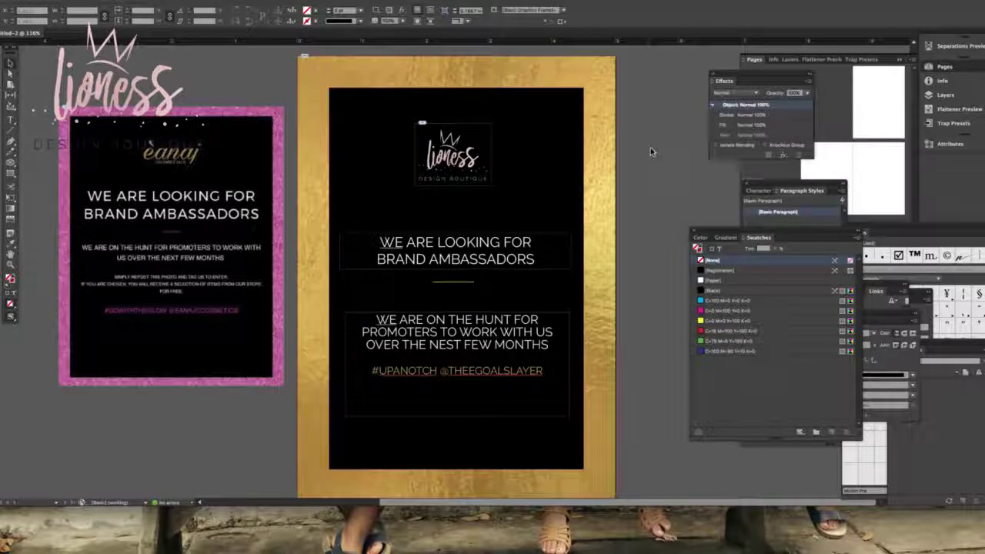
{"action": "left_click", "coordinate": [596, 144]}
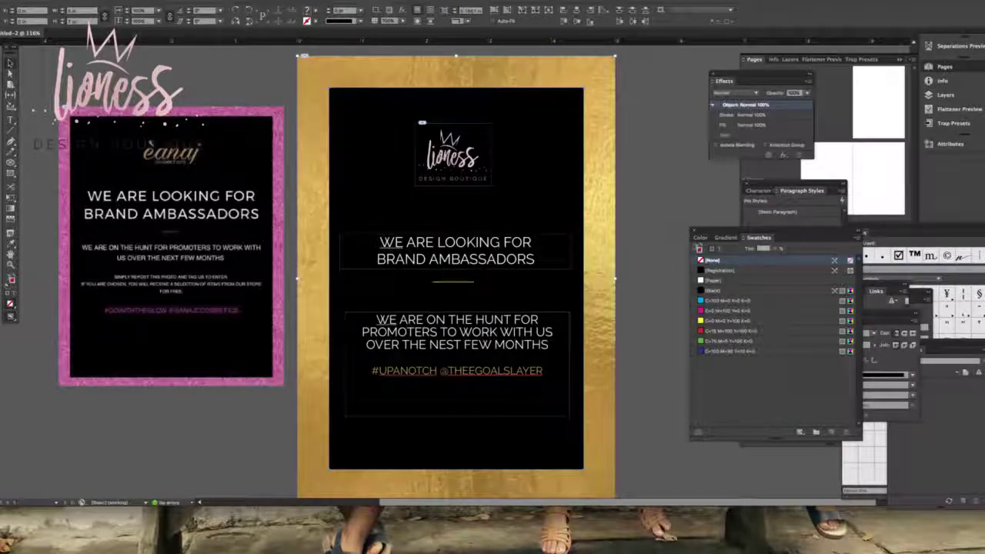
{"action": "right_click", "coordinate": [160, 103]}
{"action": "left_click", "coordinate": [171, 57]}
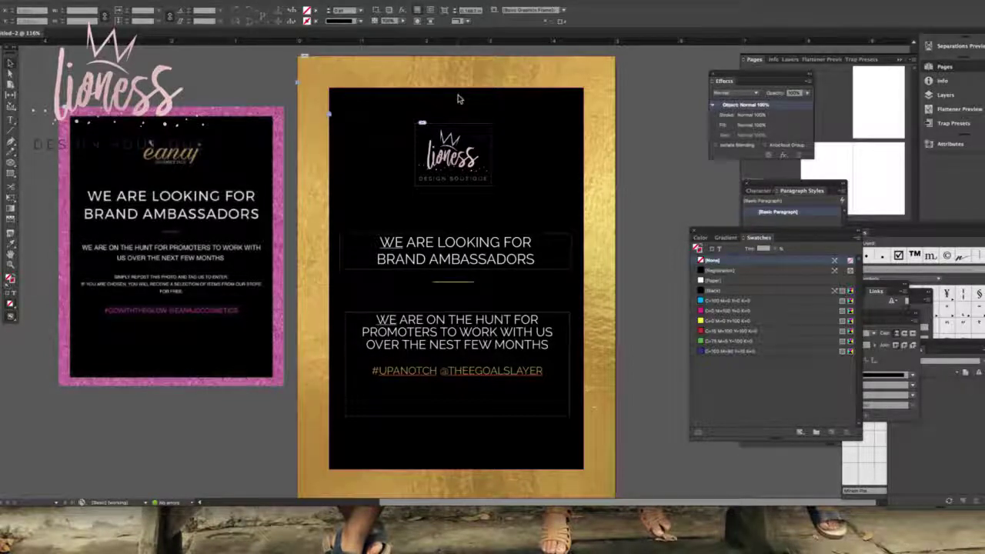
Align the logo, headline, gold divider and promoter text frame to one another by their horizontal centers
{"action": "left_click_drag", "start_coordinate": [457, 90], "coordinate": [489, 438]}
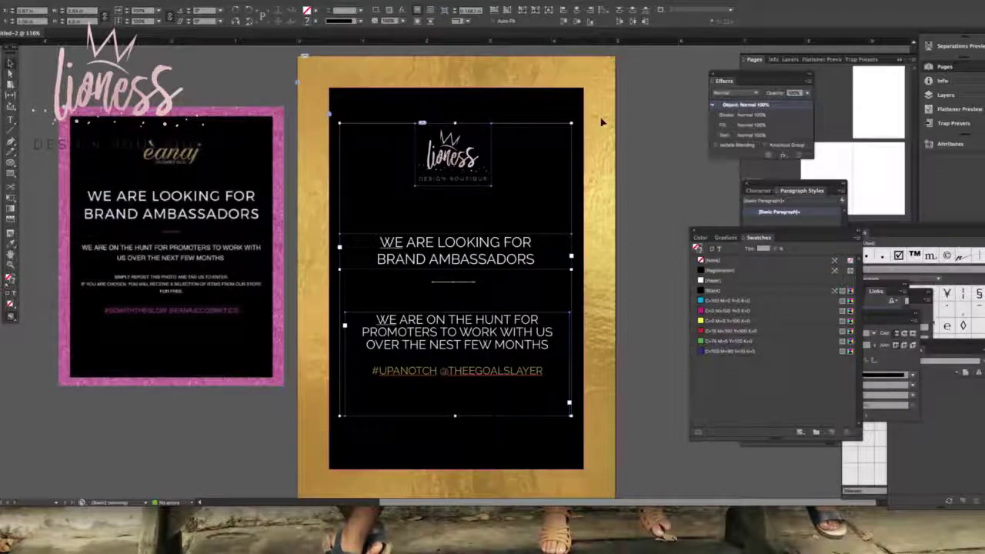
{"action": "left_click", "coordinate": [577, 10]}
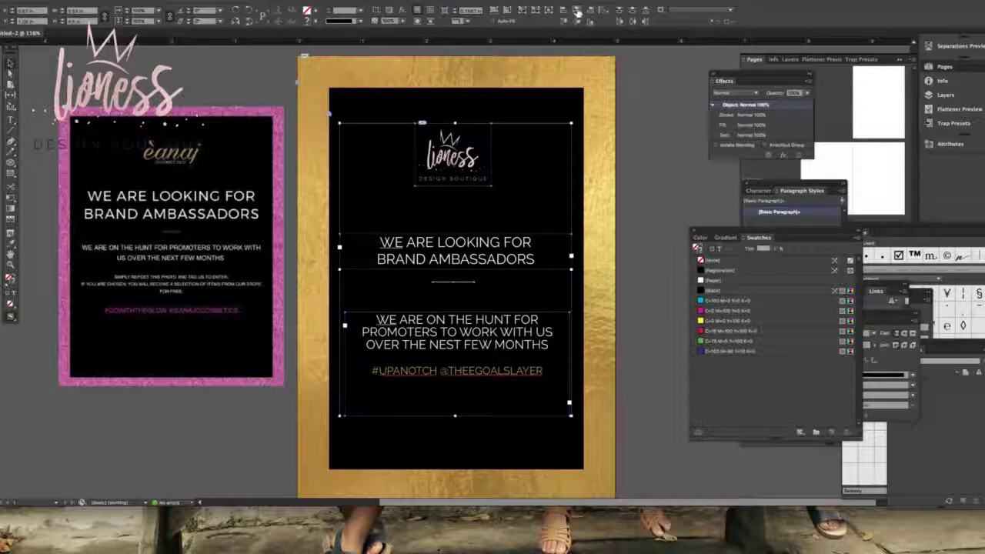
{"action": "left_click", "coordinate": [577, 10]}
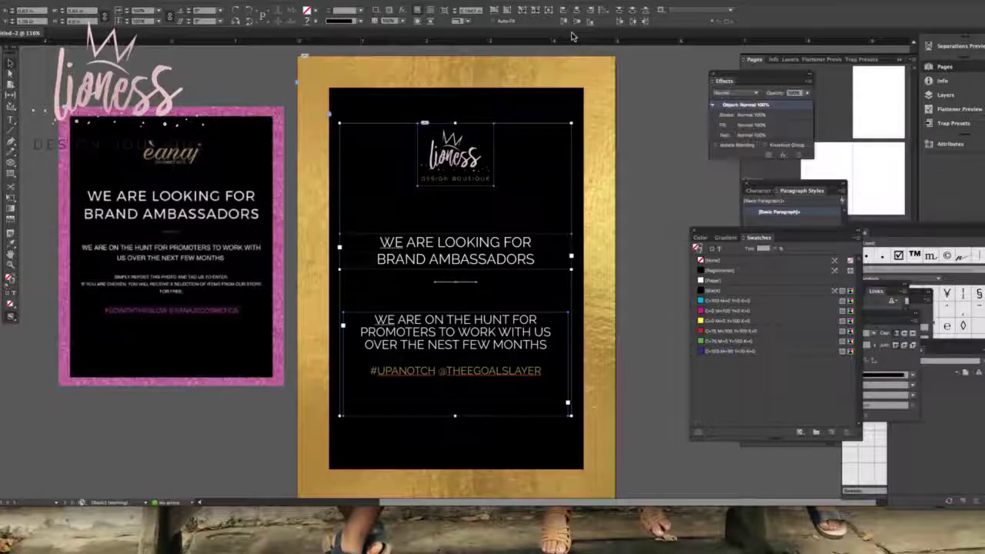
Nudge the aligned logo, headline, divider and promoter text slightly right and down on the black panel
{"action": "key", "text": "Right"}
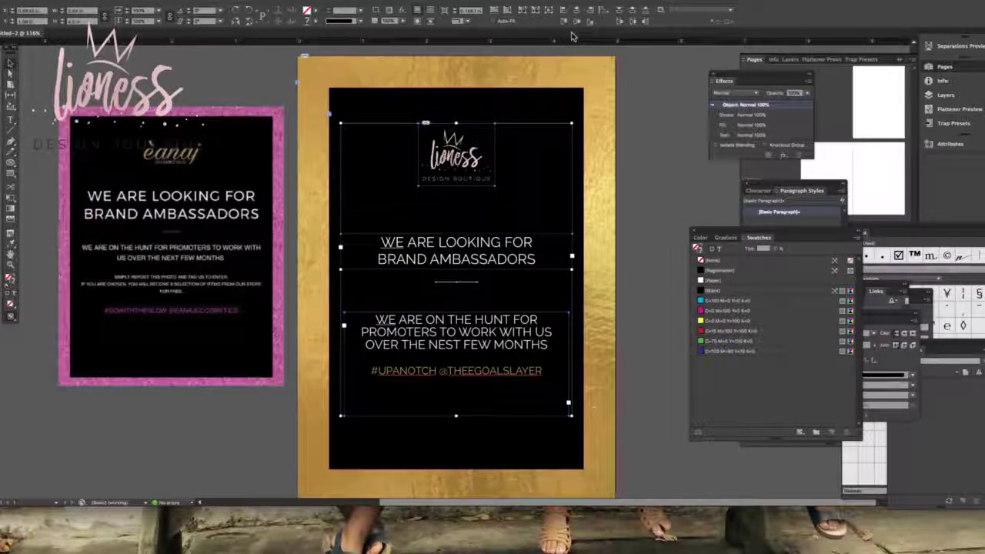
{"action": "key", "text": "Down"}
{"action": "key", "text": "Down"}
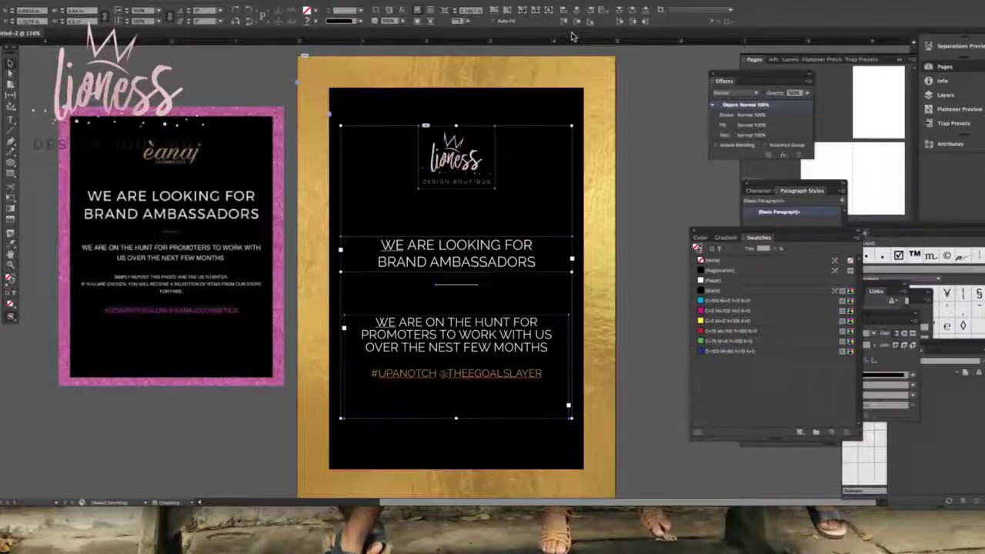
{"action": "key", "text": "Down"}
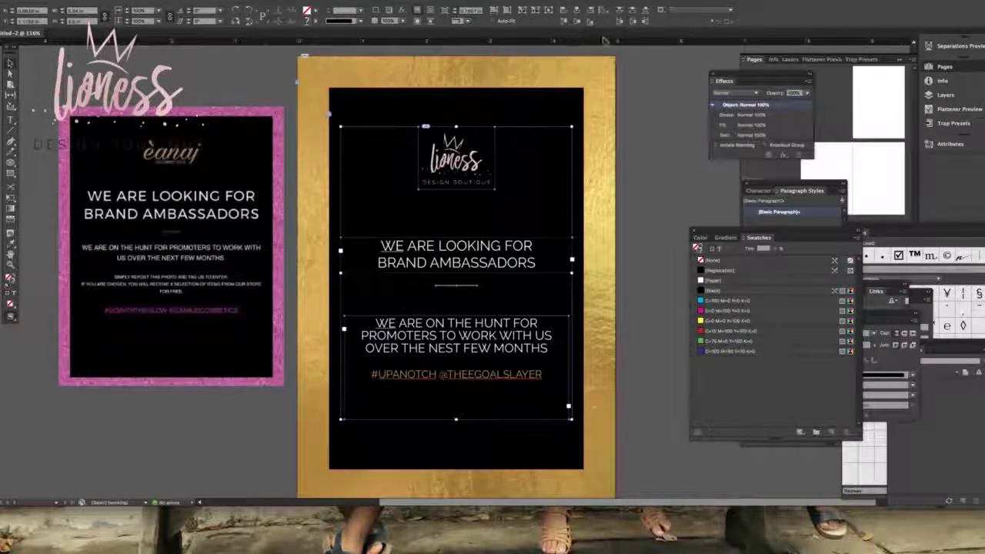
{"action": "left_click", "coordinate": [659, 66]}
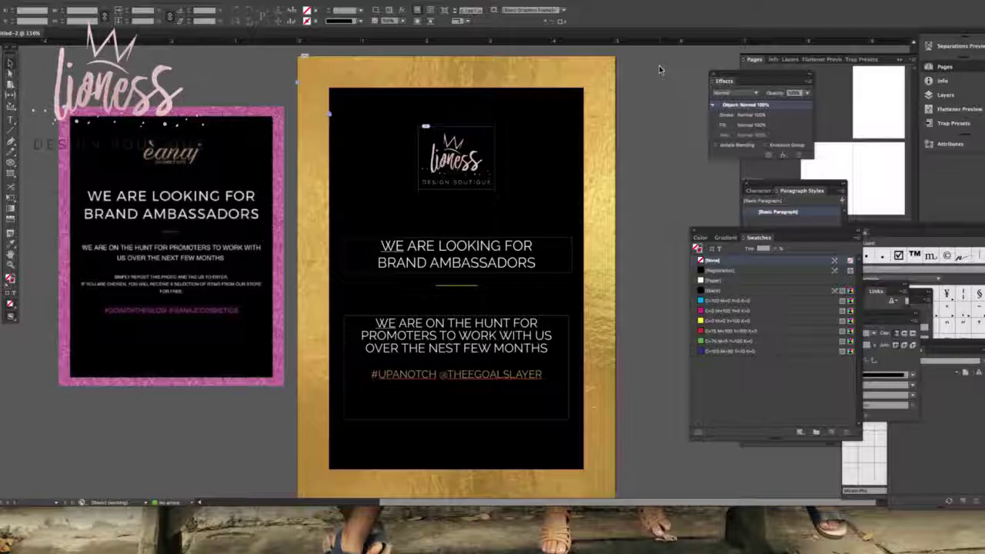
Move the pink reference flyer slightly left and down on the pasteboard, away from the new flyer
{"action": "left_click", "coordinate": [229, 194]}
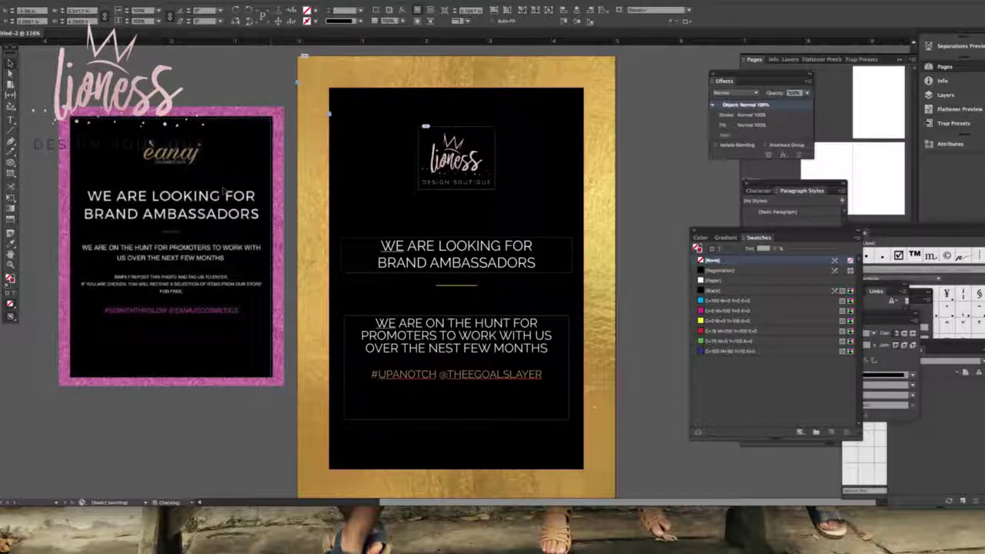
{"action": "key", "text": "shift+Left"}
{"action": "key", "text": "shift+Down"}
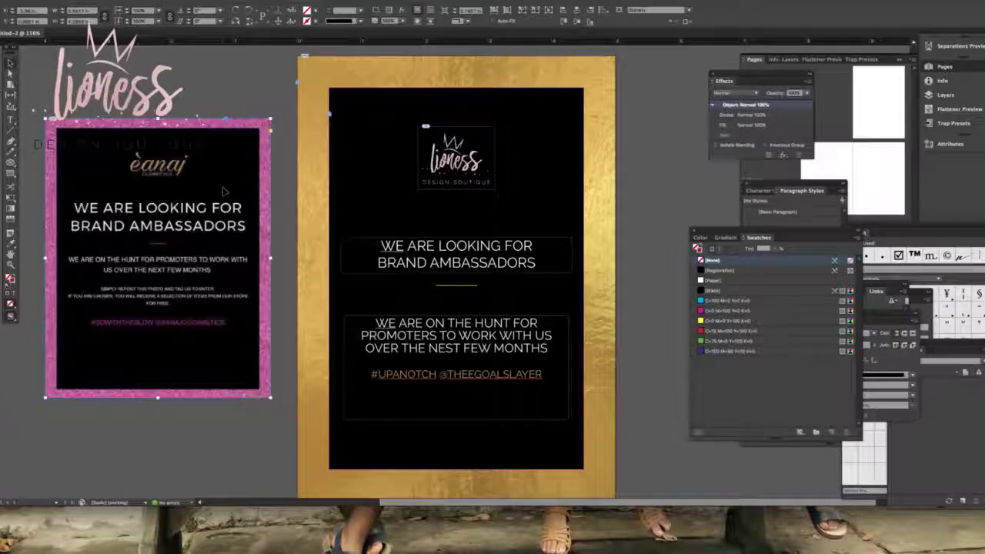
{"action": "left_click", "coordinate": [261, 106]}
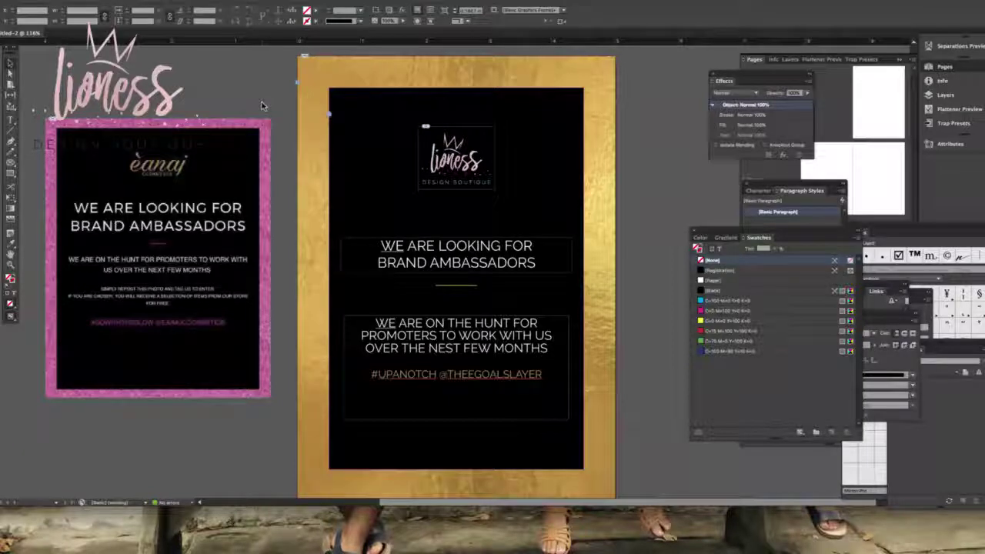
Preview the flyer without frame edges, set the display performance to High Quality Display, and return to the normal view
{"action": "key", "text": "w"}
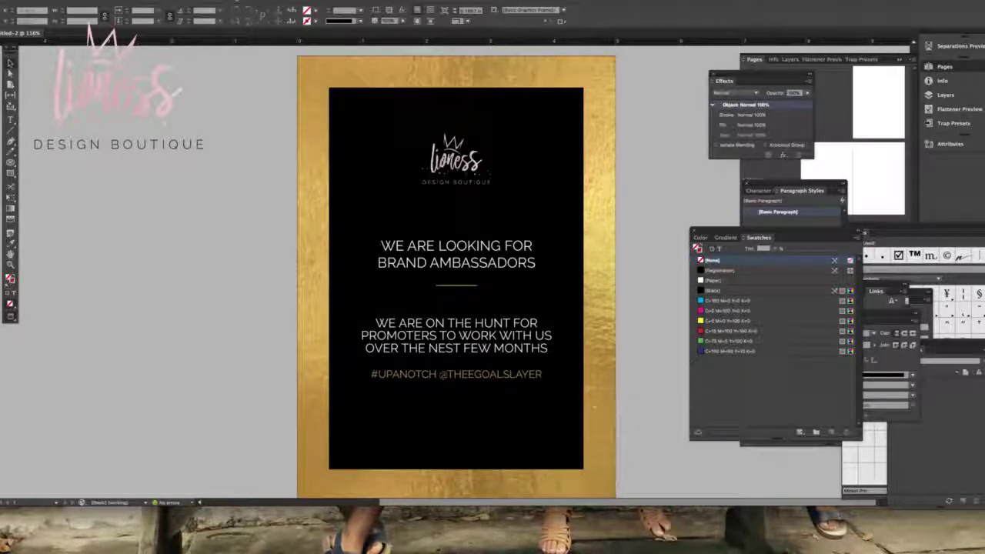
{"action": "left_click", "coordinate": [224, 0]}
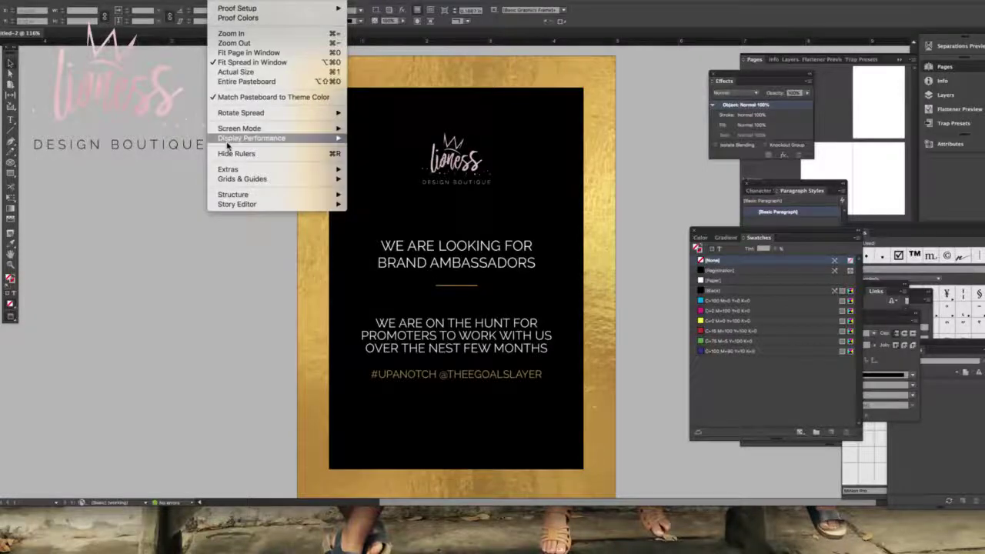
{"action": "mouse_move", "coordinate": [286, 140]}
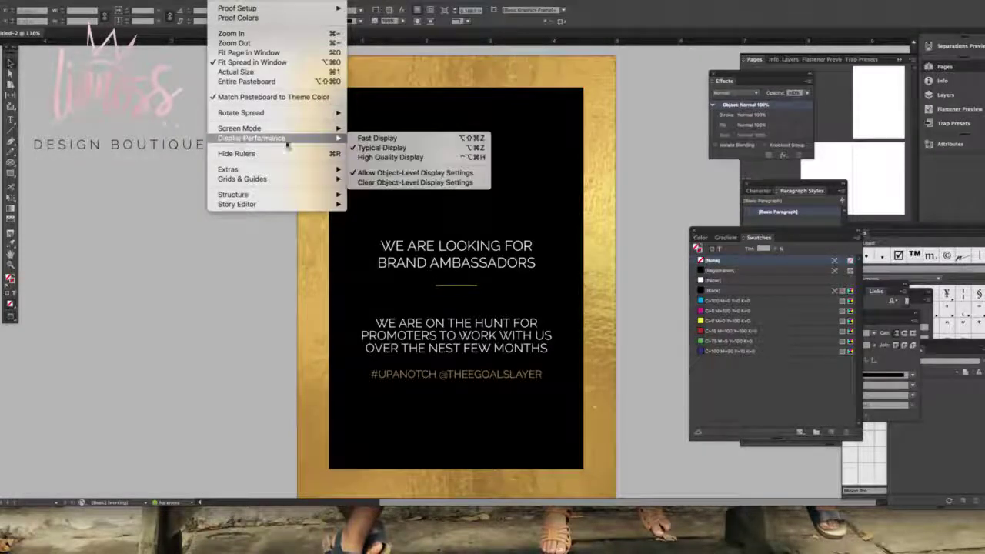
{"action": "left_click", "coordinate": [412, 158]}
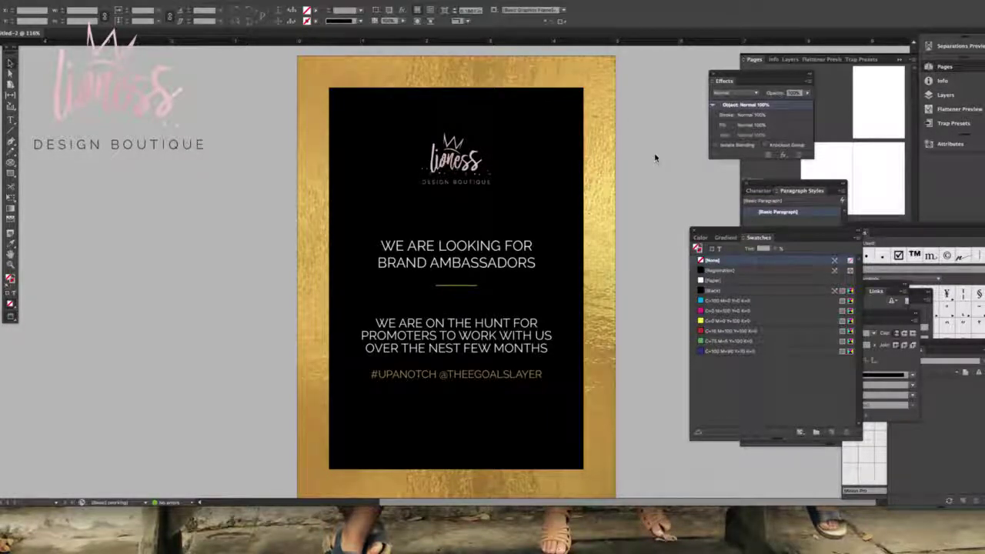
{"action": "key", "text": "w"}
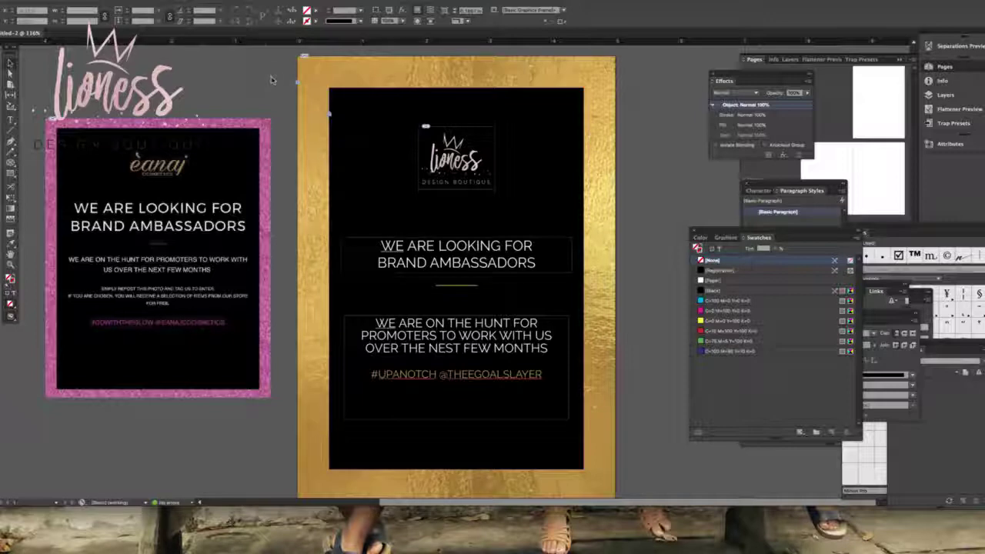
Save the document as "social media flyer brand ambassadors" in the Lioness Design Boutique folder, in InDesign CC 2015 format
{"action": "left_click", "coordinate": [68, 0]}
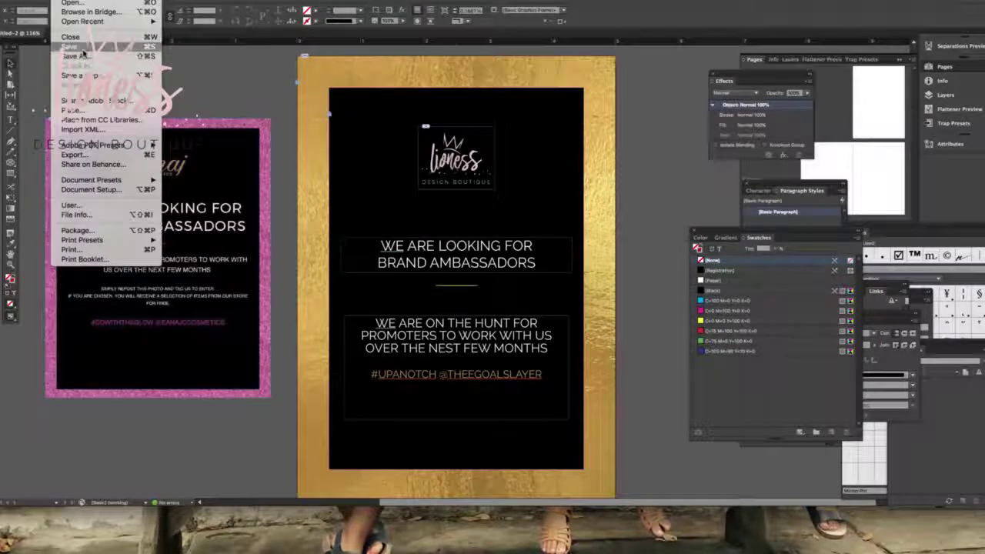
{"action": "left_click", "coordinate": [84, 55]}
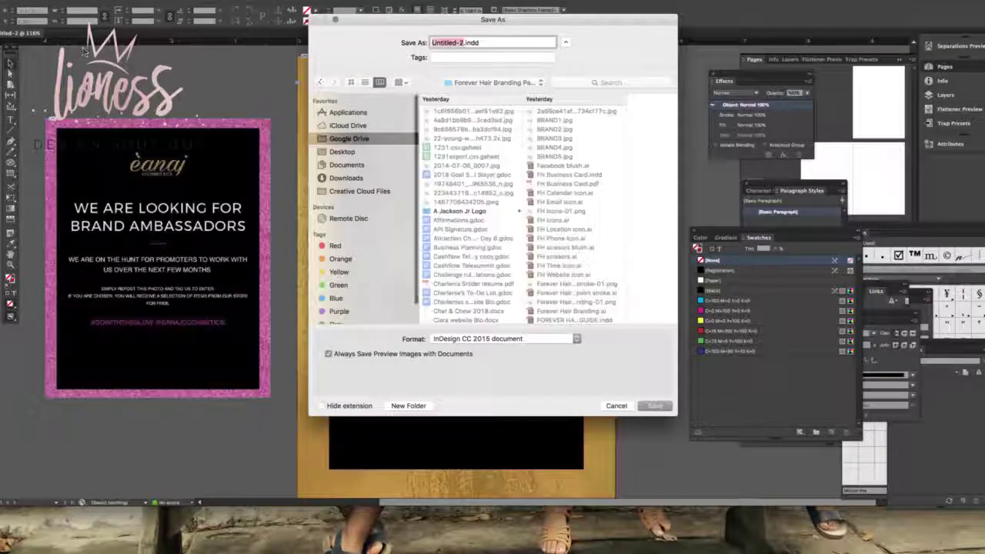
{"action": "left_click", "coordinate": [531, 83]}
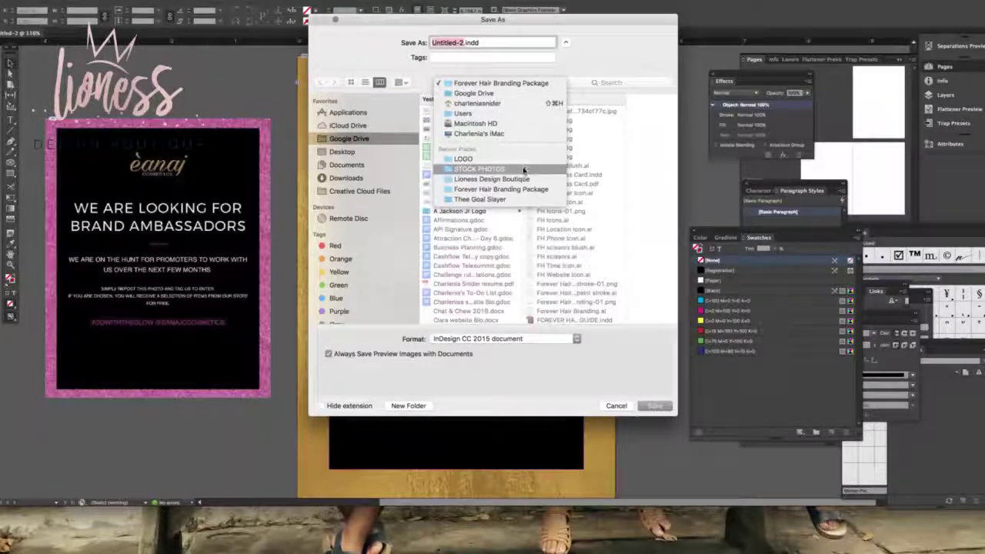
{"action": "left_click", "coordinate": [501, 178]}
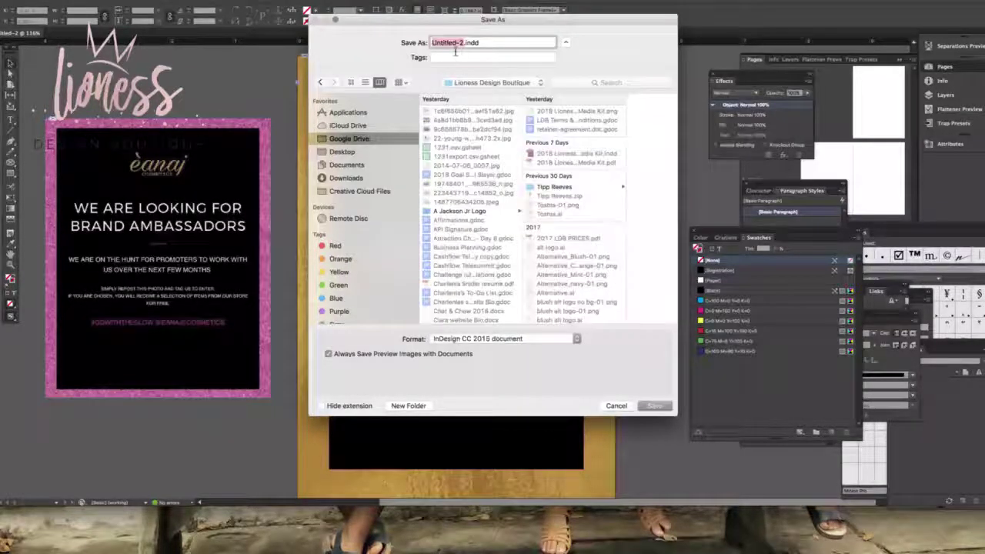
{"action": "type", "text": "social"}
{"action": "type", "text": " me"}
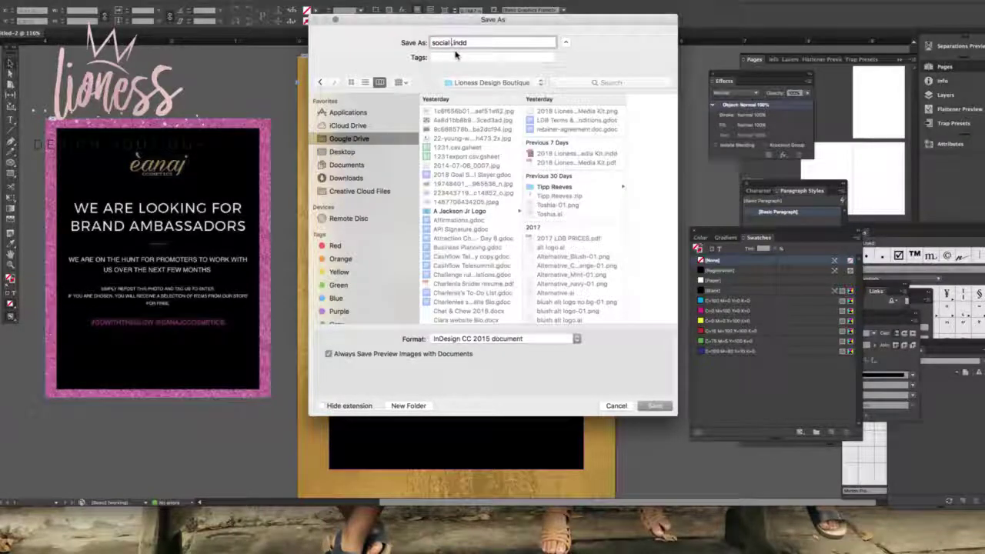
{"action": "type", "text": "dia flyer"}
{"action": "type", "text": " brand amb"}
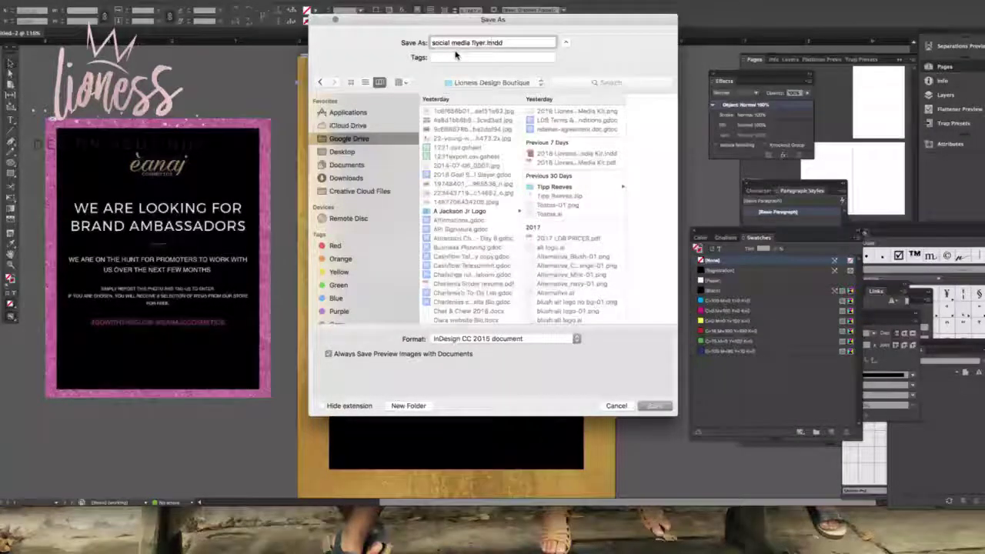
{"action": "type", "text": "assadors"}
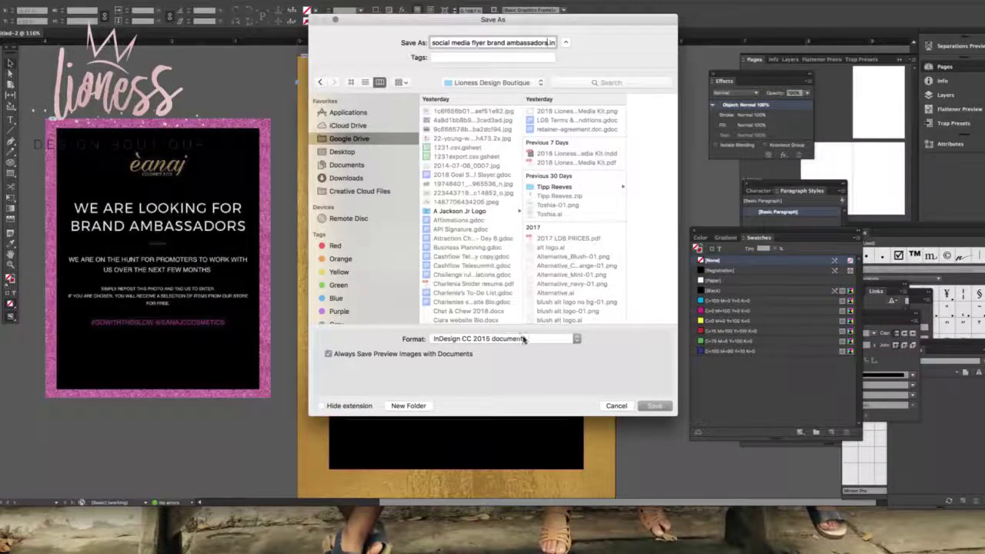
{"action": "left_click", "coordinate": [653, 406]}
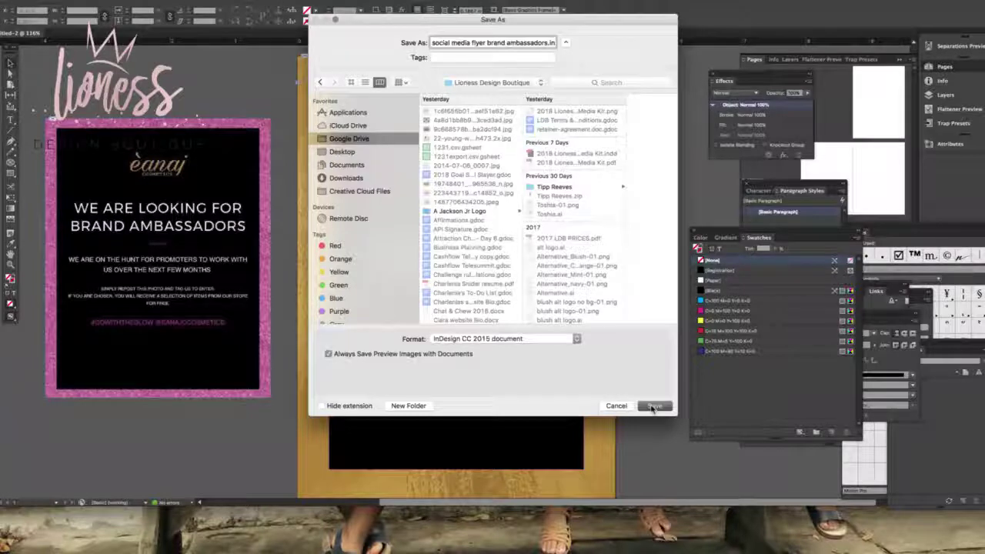
Start exporting the flyer to the Lioness Design Boutique folder in PNG format, keeping the document's file name
{"action": "left_click", "coordinate": [73, 1]}
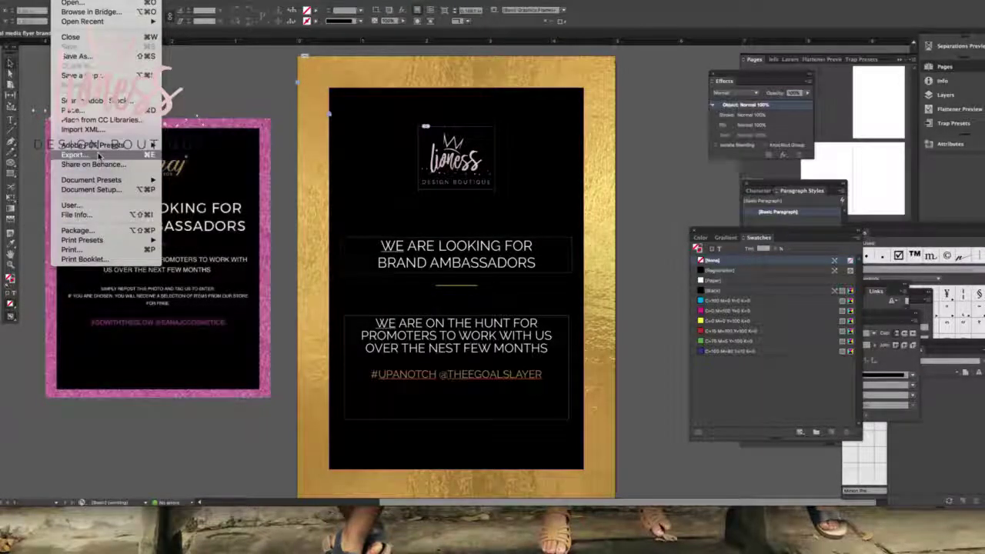
{"action": "key", "text": "Escape"}
{"action": "key", "text": "super+e"}
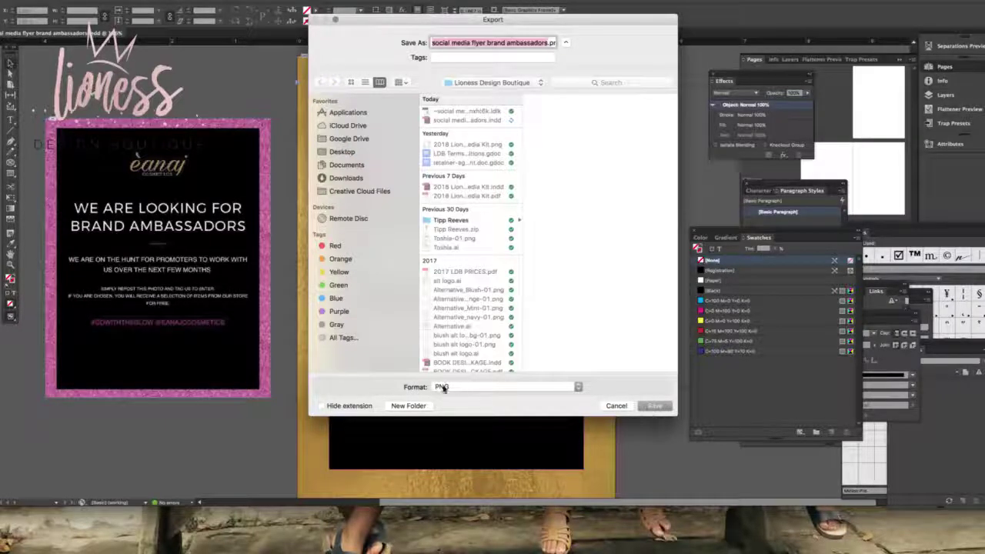
{"action": "left_click", "coordinate": [470, 388]}
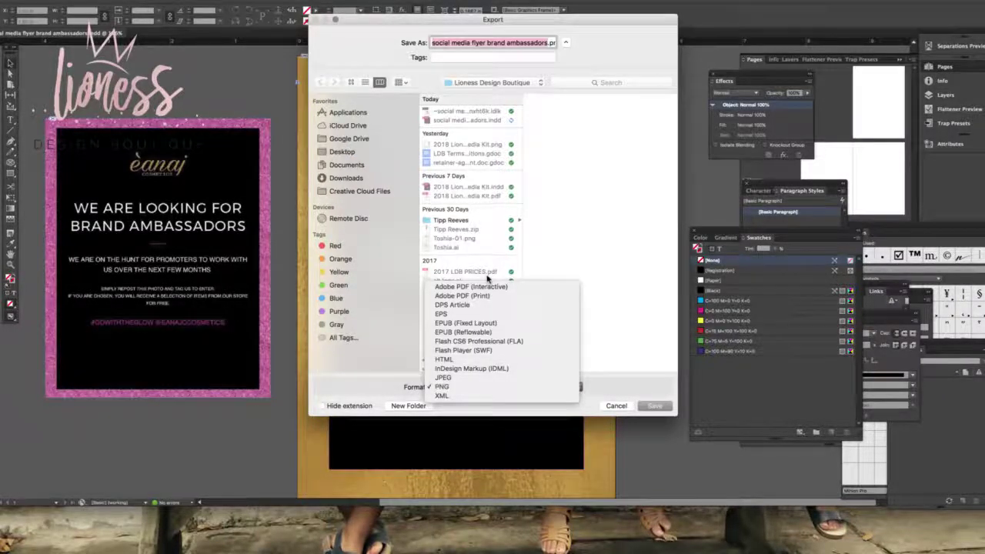
{"action": "left_click", "coordinate": [462, 378]}
{"action": "left_click", "coordinate": [460, 387]}
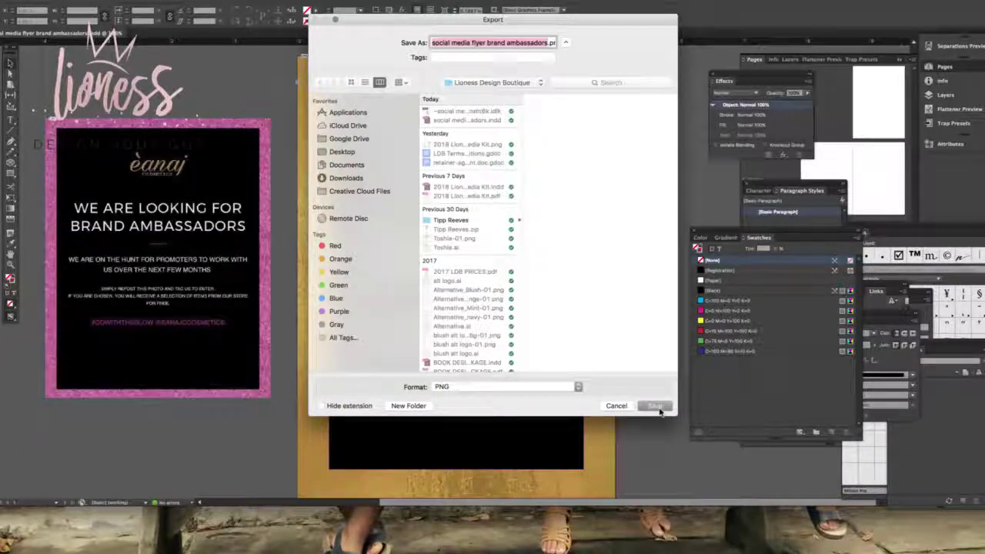
{"action": "left_click", "coordinate": [655, 406]}
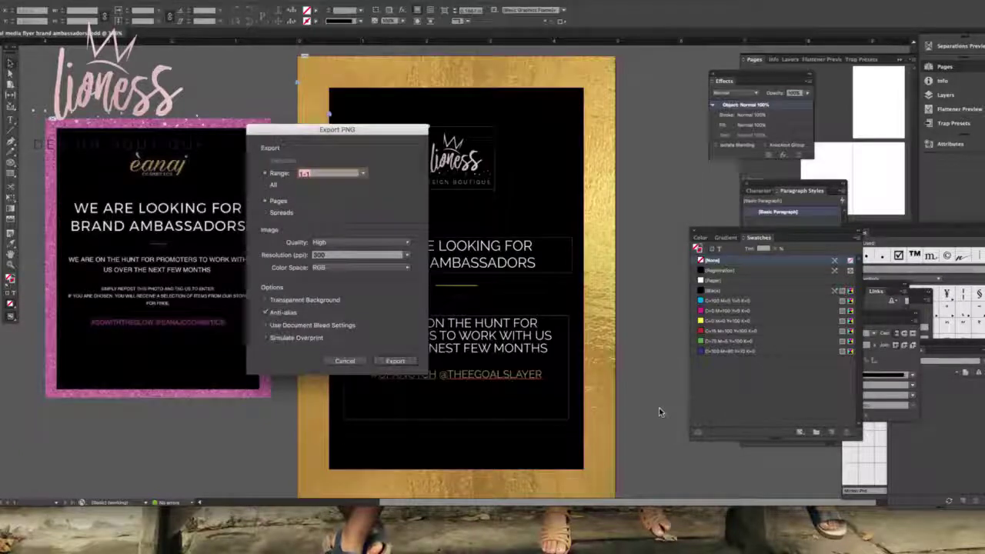
Export the PNG of page 1 at a resolution of 300 ppi with high quality and RGB color
{"action": "left_click", "coordinate": [332, 256]}
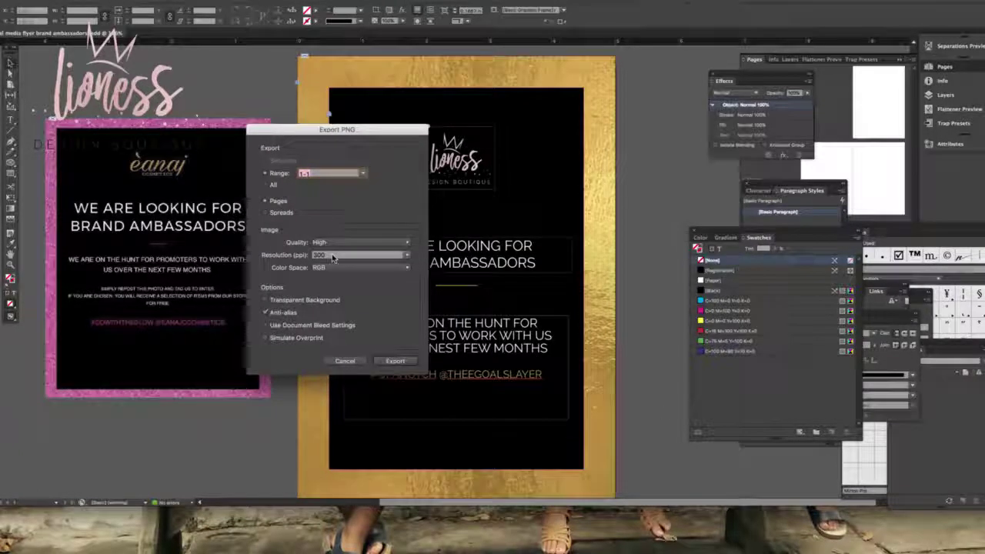
{"action": "left_click", "coordinate": [410, 258]}
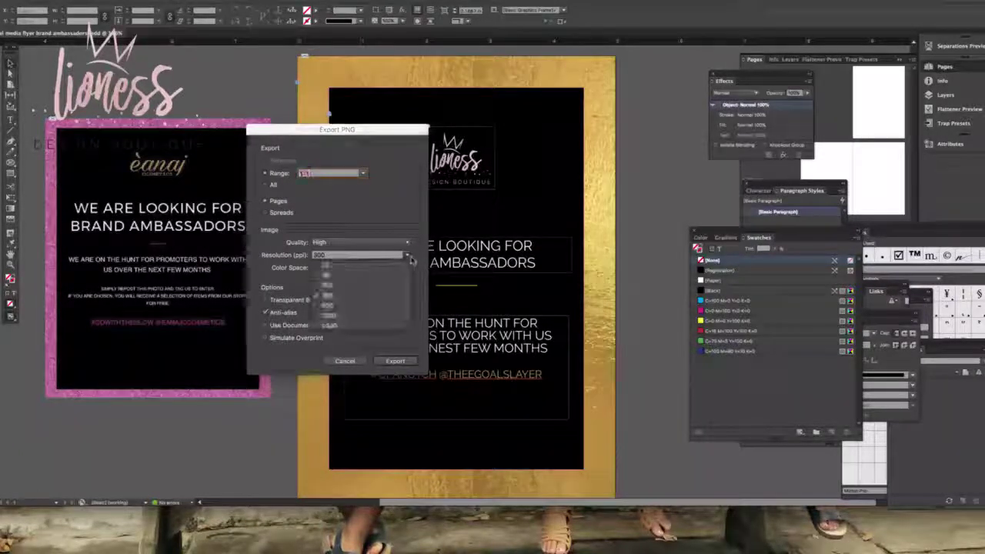
{"action": "left_click", "coordinate": [336, 300]}
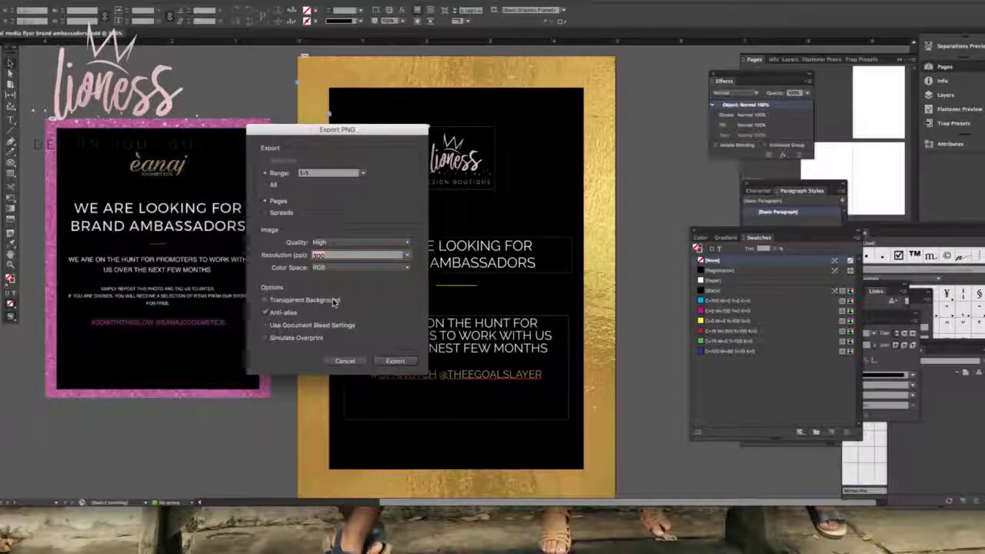
{"action": "left_click", "coordinate": [397, 362]}
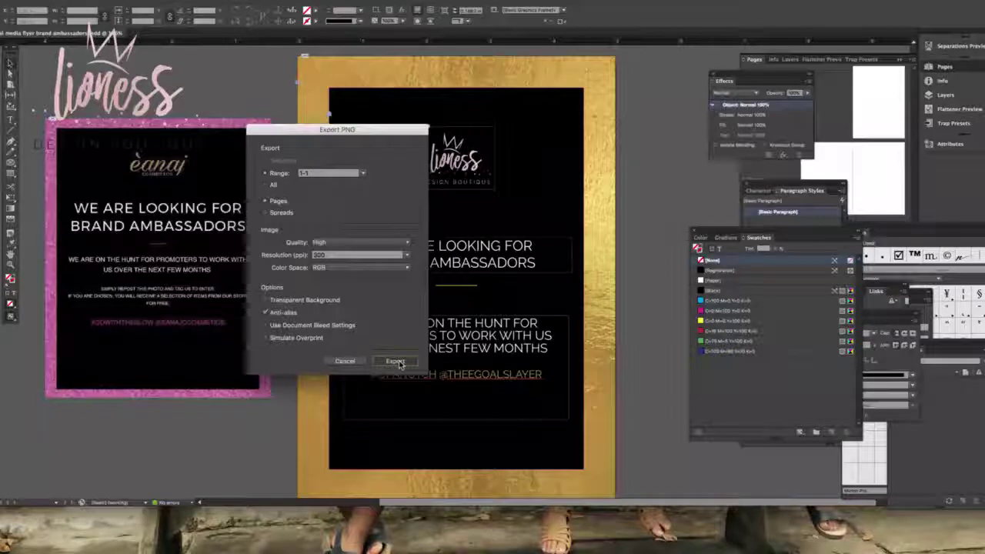
{"action": "left_click", "coordinate": [397, 362]}
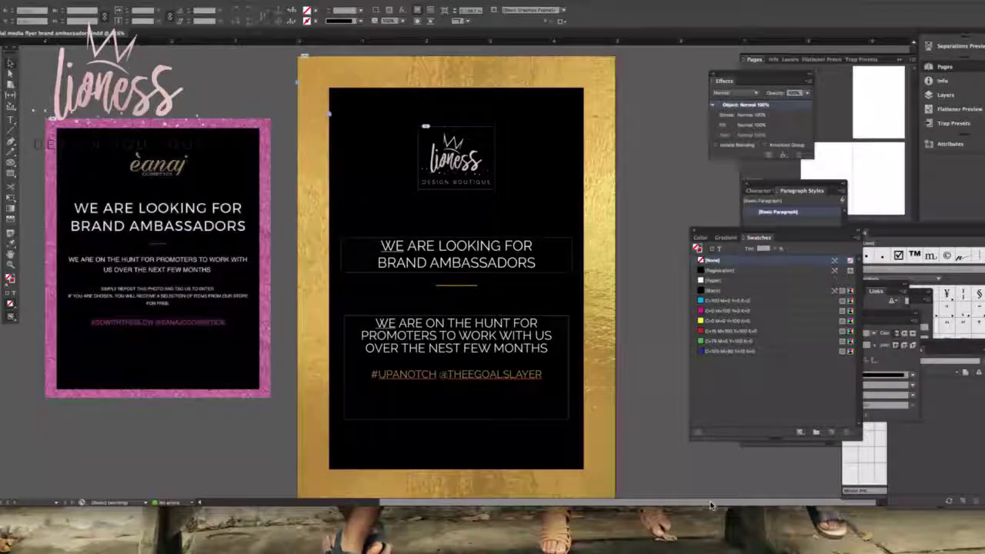
Switch to Google Chrome and go to facebook.com
{"action": "left_click", "coordinate": [866, 531]}
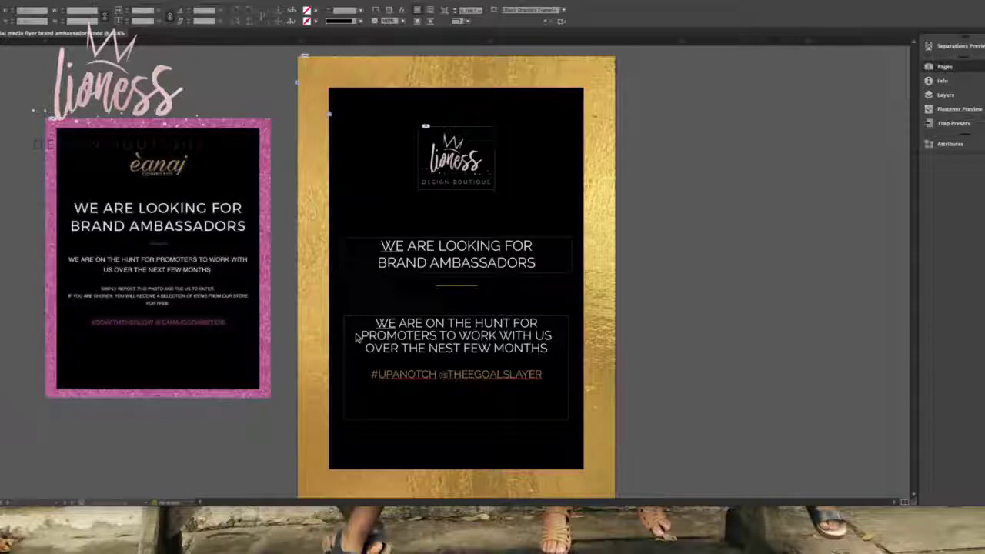
{"action": "mouse_move", "coordinate": [694, 531]}
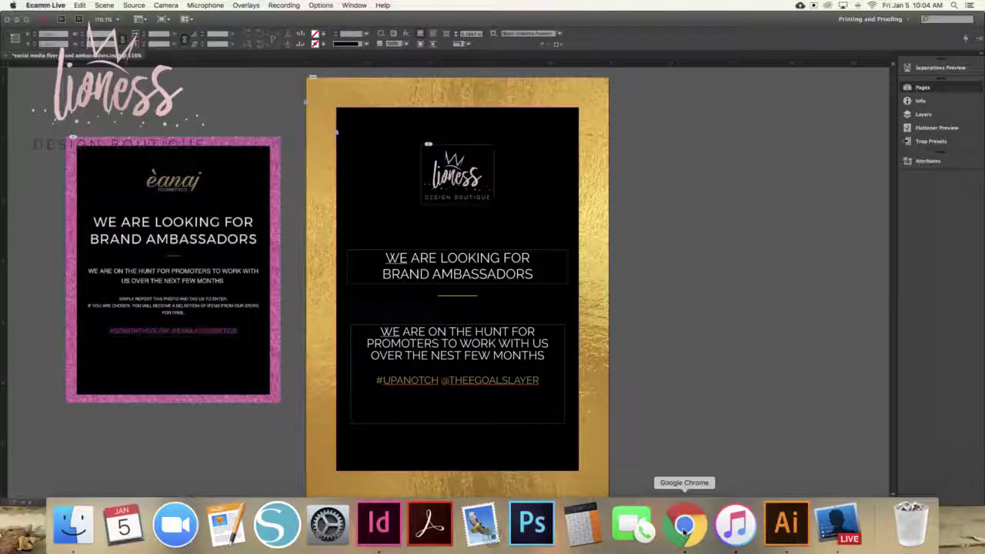
{"action": "left_click", "coordinate": [683, 529]}
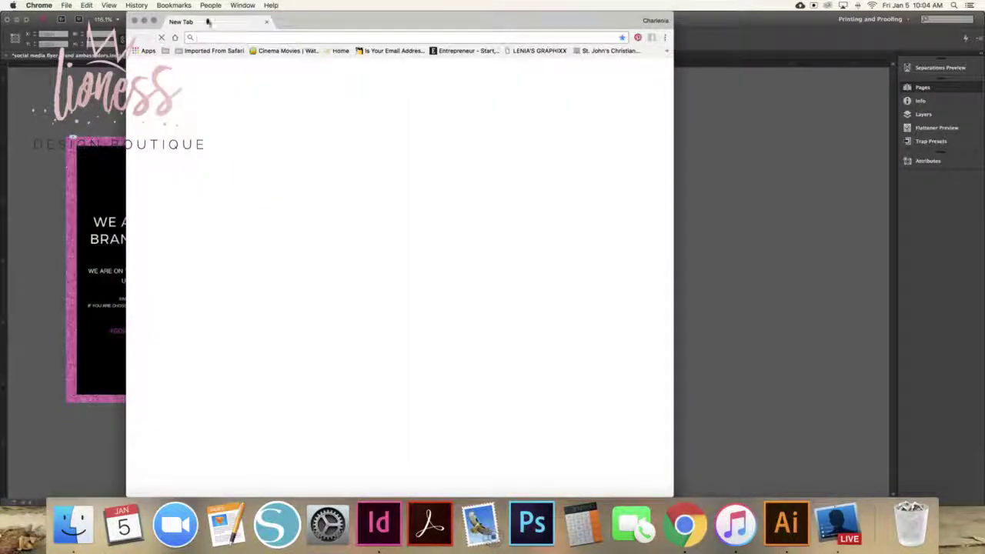
{"action": "type", "text": "facebook.com"}
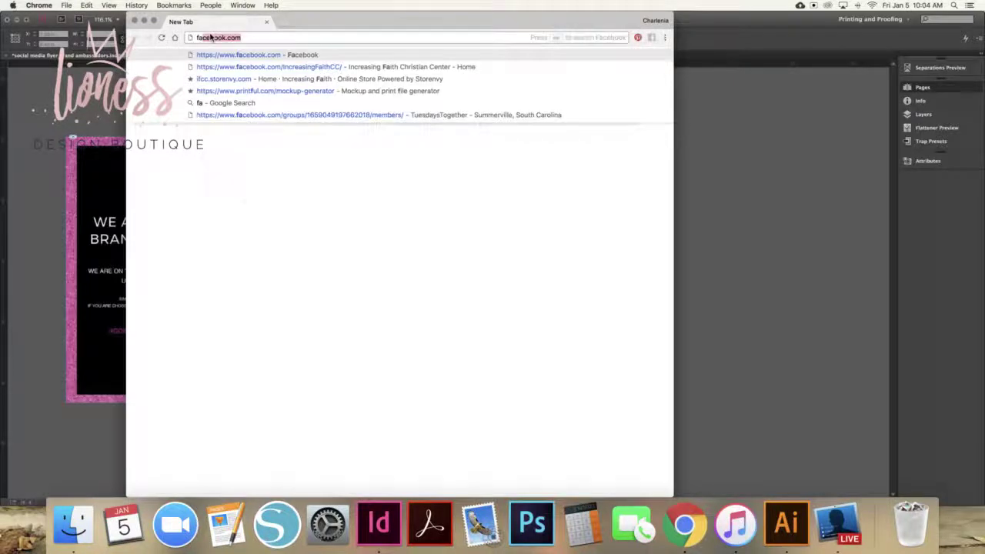
{"action": "key", "text": "Return"}
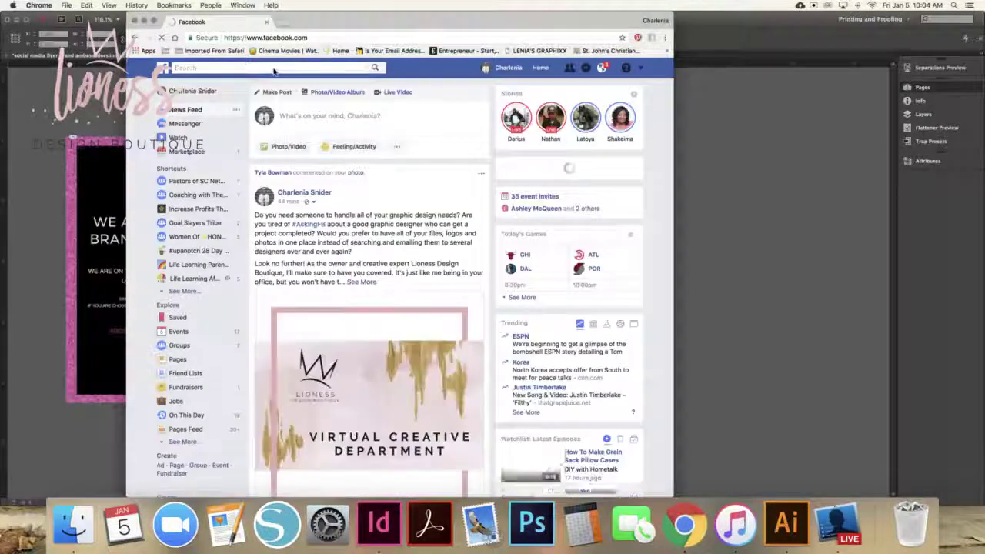
Search Facebook for "increase profits through graphic design" and open the group with that name
{"action": "type", "text": "incre"}
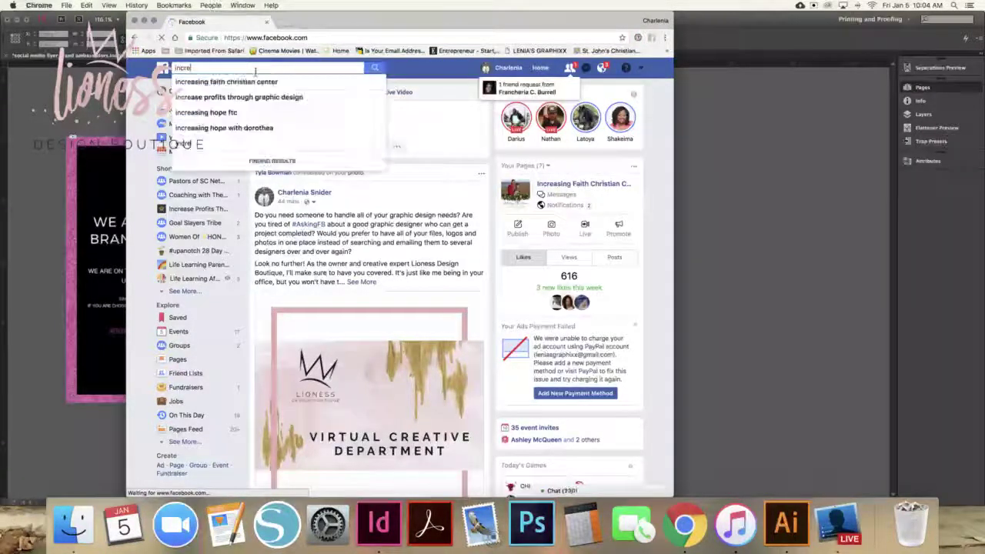
{"action": "type", "text": "a"}
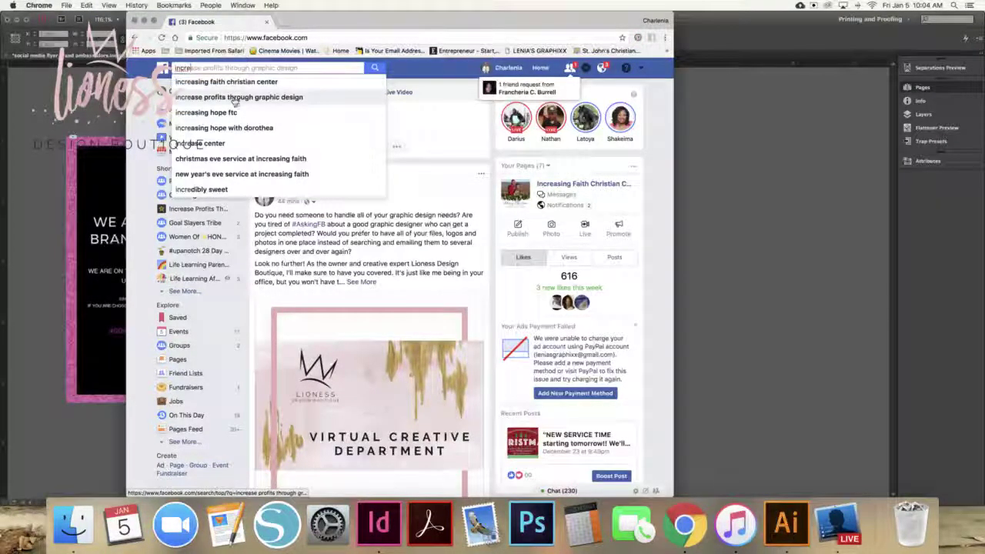
{"action": "left_click", "coordinate": [234, 98]}
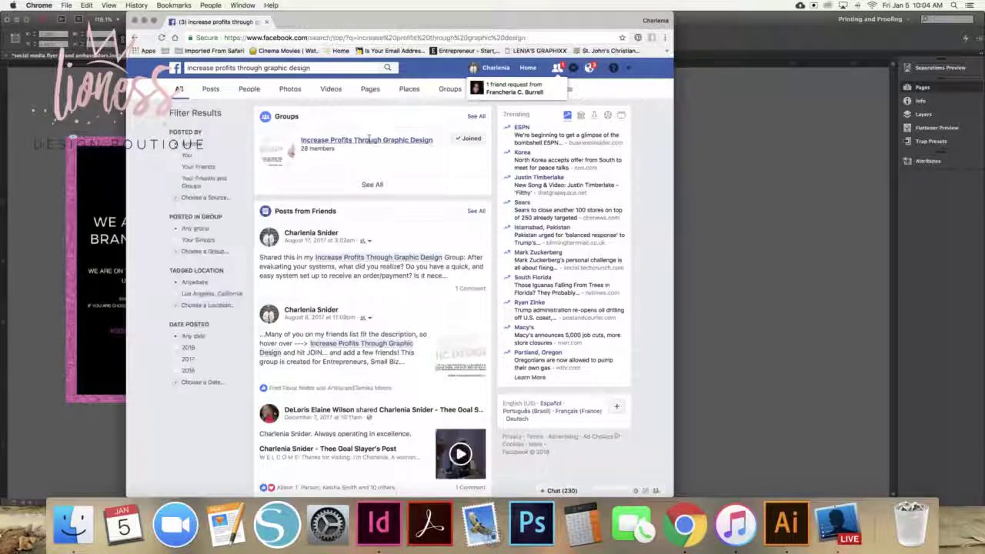
{"action": "left_click", "coordinate": [368, 141]}
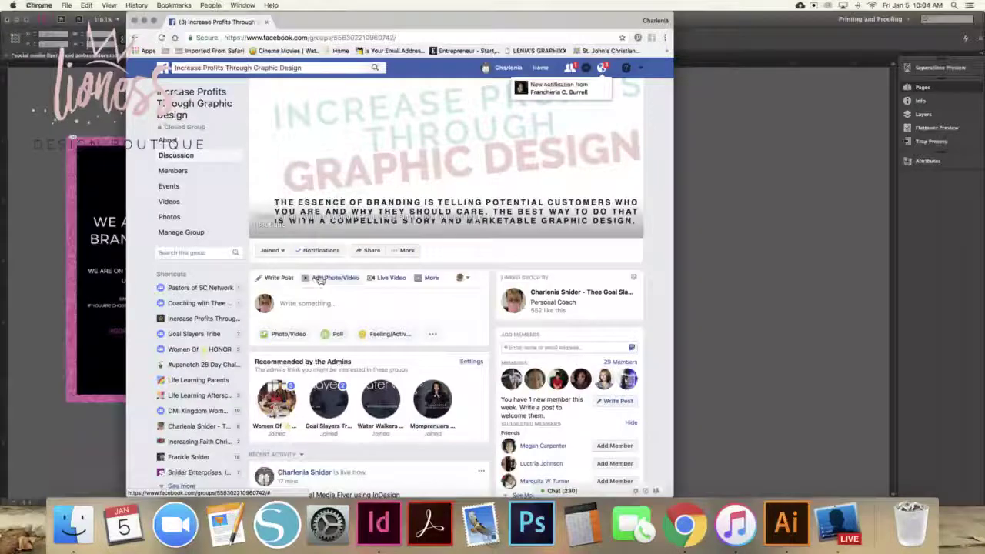
Start a photo post in the group and attach social media flyer brand ambassadors.png from the Lioness Design Boutique folder
{"action": "left_click", "coordinate": [313, 303]}
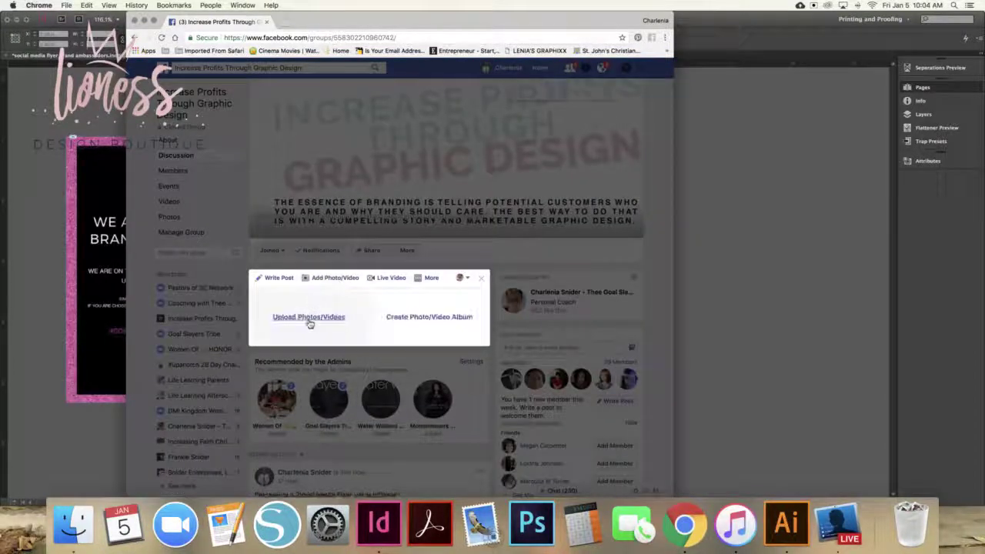
{"action": "left_click", "coordinate": [309, 323]}
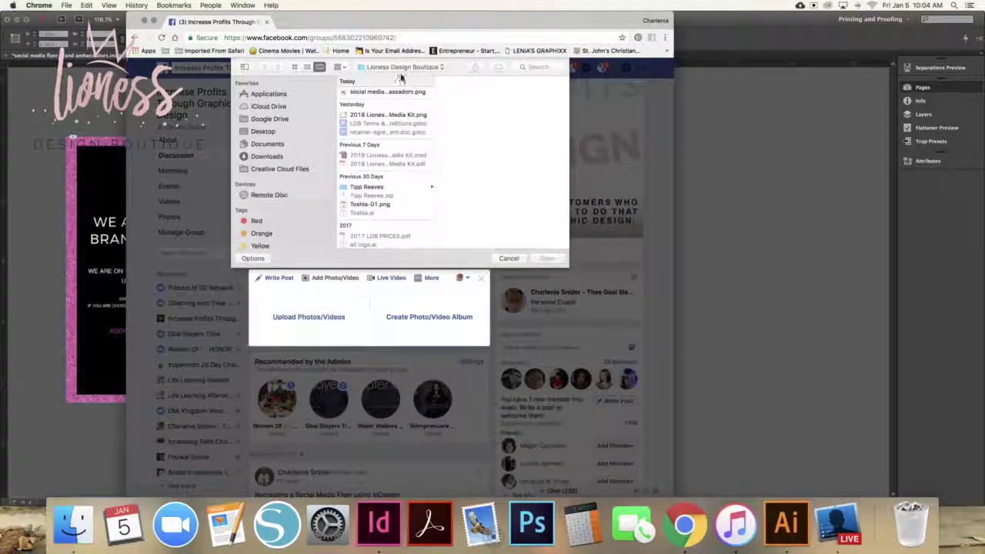
{"action": "left_click", "coordinate": [388, 91]}
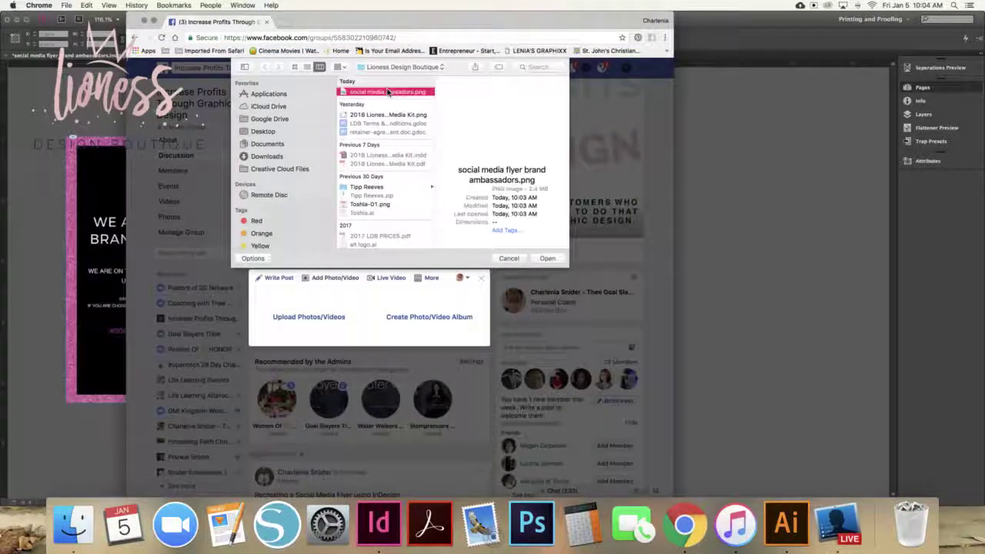
{"action": "left_click", "coordinate": [547, 259]}
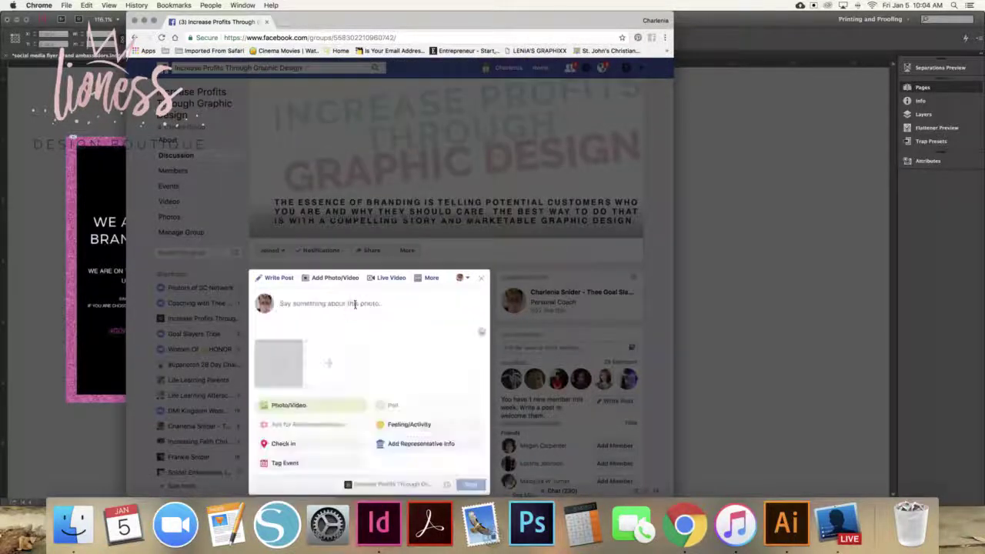
Caption the flyer photo "BOOM! Thanks for joining me today!" and publish the post to the group
{"action": "type", "text": "BOOM!"}
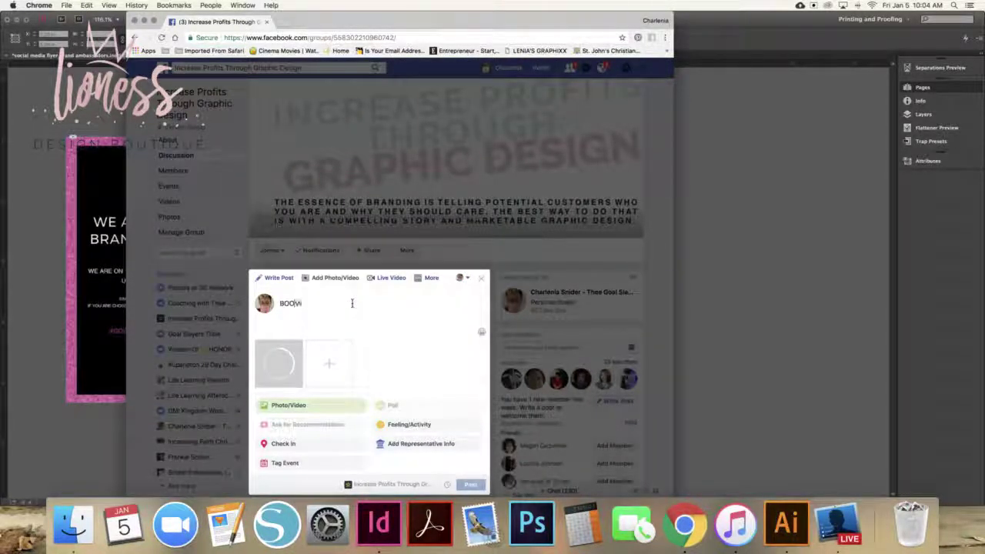
{"action": "type", "text": " Thanks"}
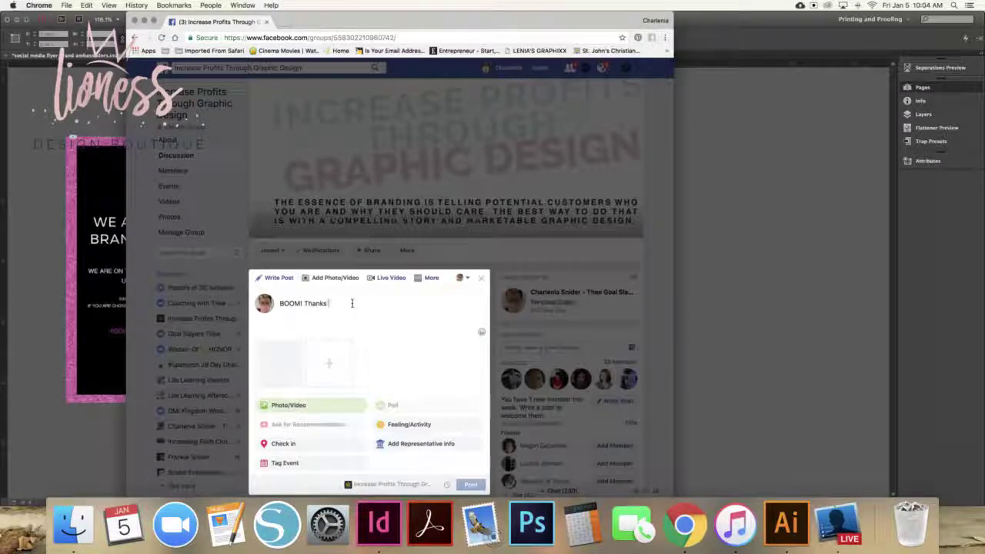
{"action": "type", "text": " forjoining me"}
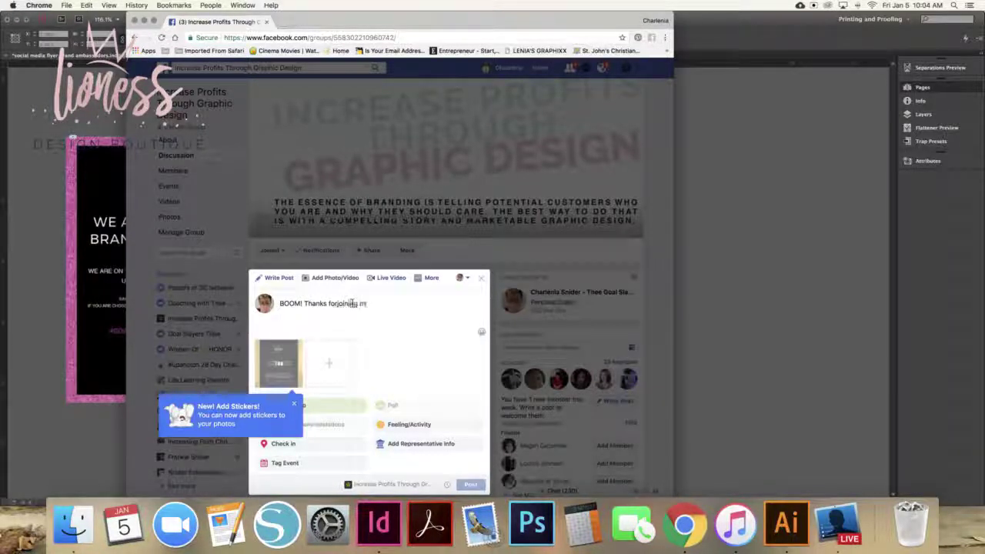
{"action": "key", "text": "BackSpace"}
{"action": "key", "text": "BackSpace"}
{"action": "key", "text": "BackSpace"}
{"action": "key", "text": "BackSpace"}
{"action": "key", "text": "BackSpace"}
{"action": "key", "text": "BackSpace"}
{"action": "key", "text": "BackSpace"}
{"action": "key", "text": "BackSpace"}
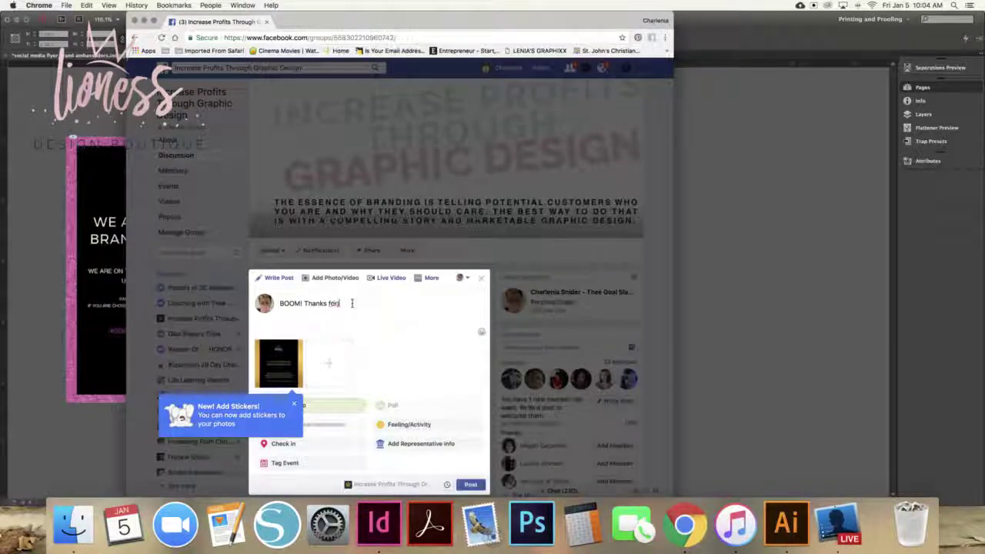
{"action": "type", "text": "j"}
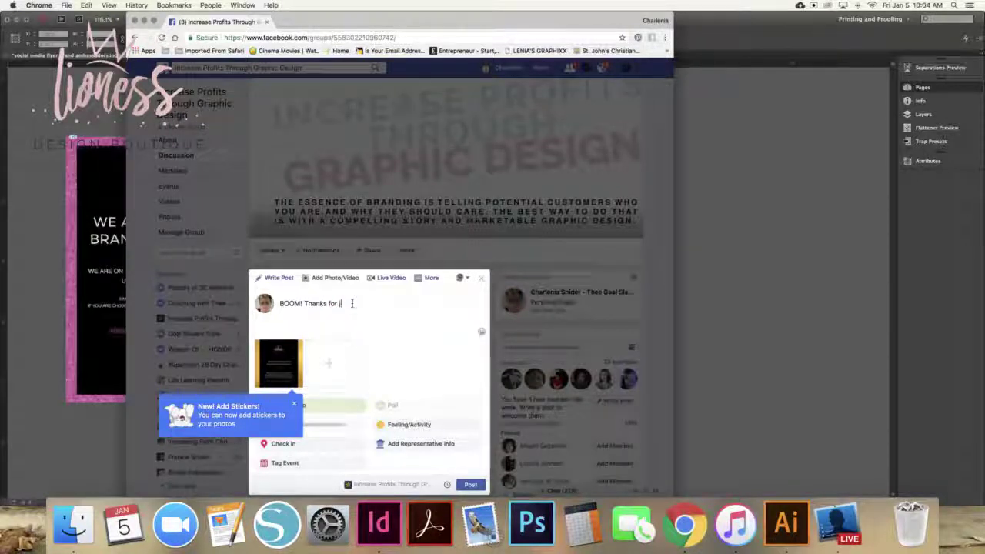
{"action": "type", "text": "oining me tod"}
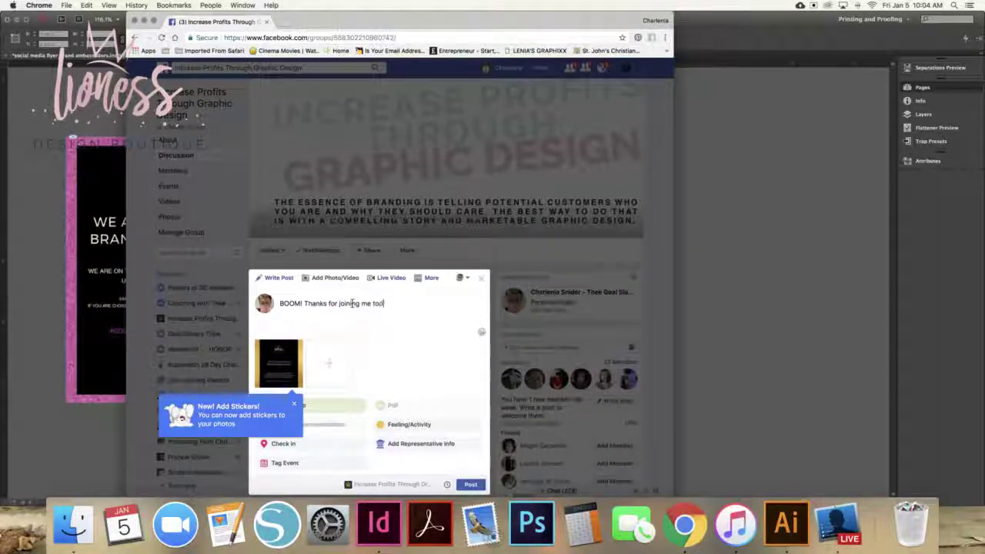
{"action": "type", "text": "ay!"}
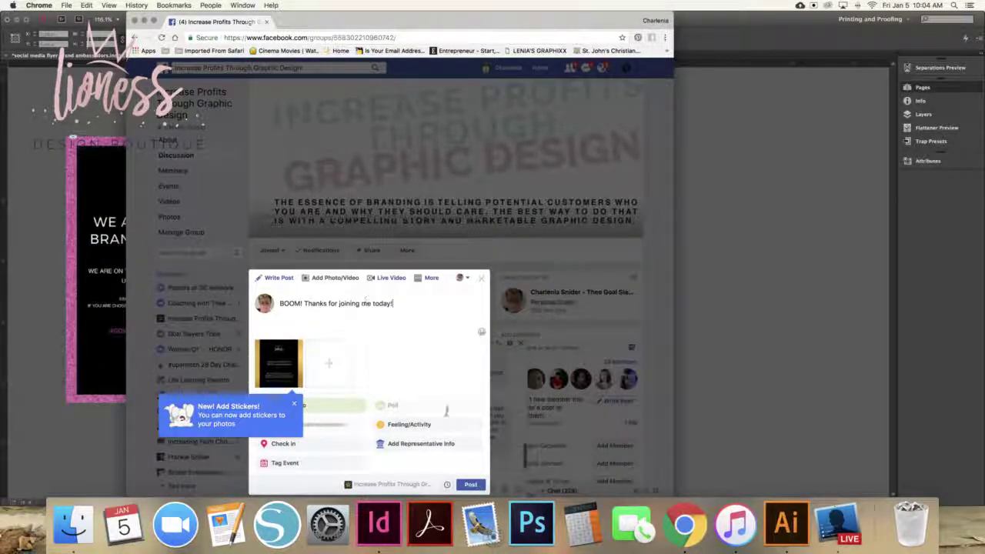
{"action": "left_click", "coordinate": [470, 484]}
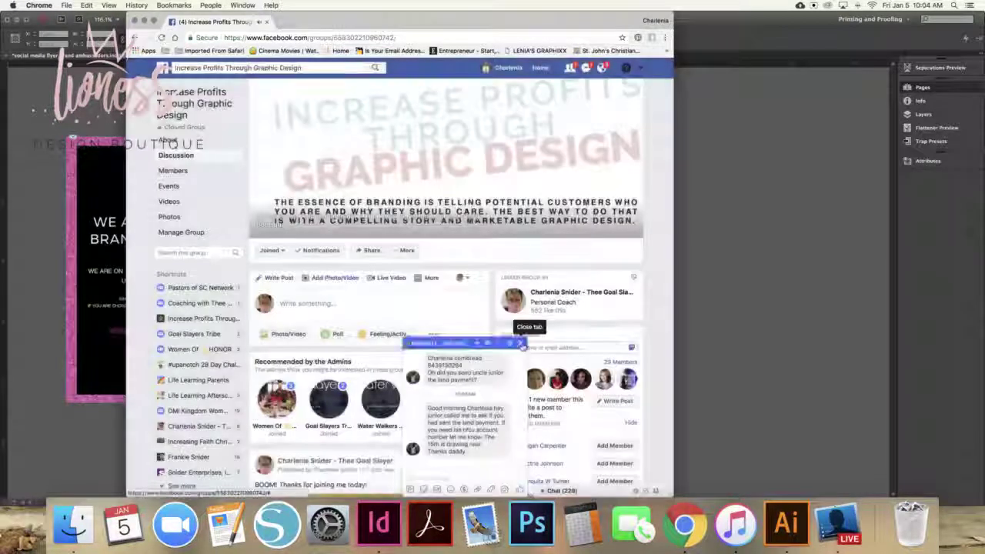
Close the chat pop-up and the browser window to return to the flyer in InDesign
{"action": "left_click", "coordinate": [520, 343]}
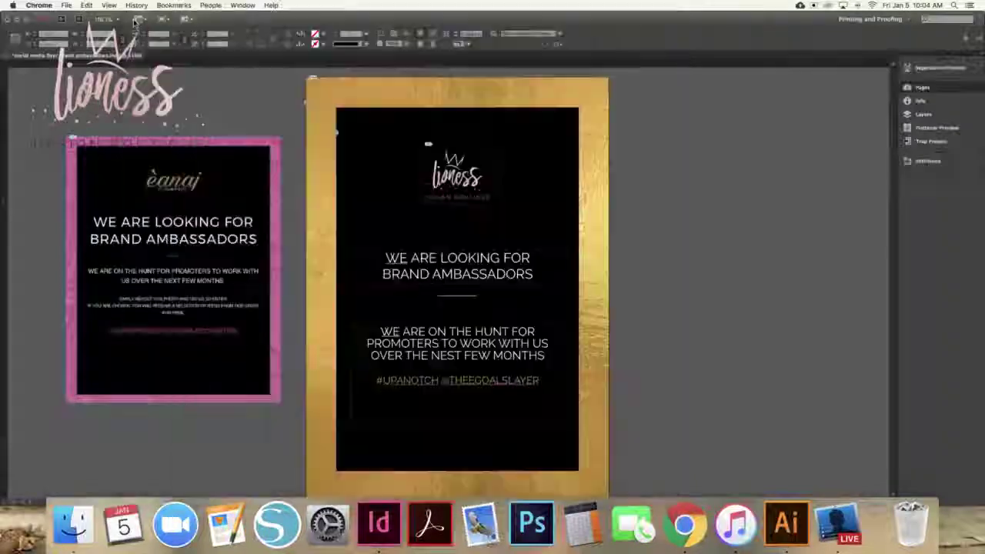
{"action": "left_click", "coordinate": [135, 21]}
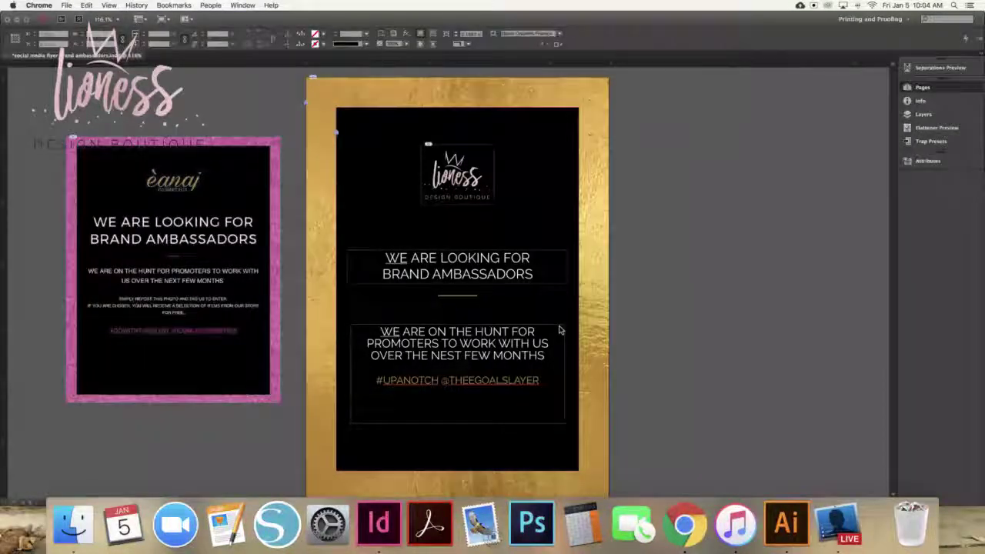